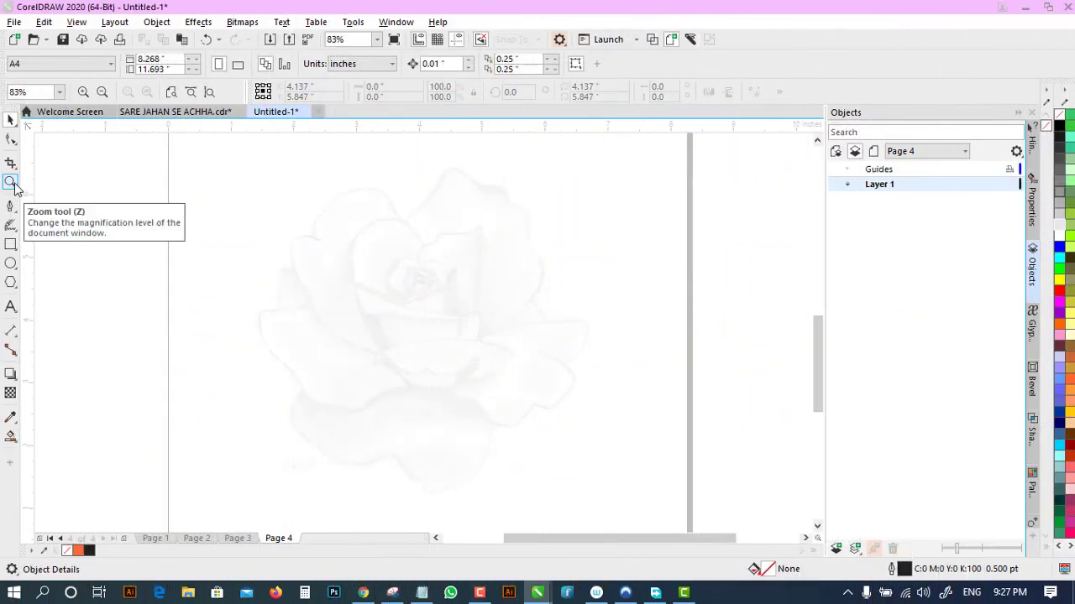
- Trace the innermost bud of the faint rose image with the LiveSketch tool: the small central fold, its left curve and its upper edge
click(10, 181)
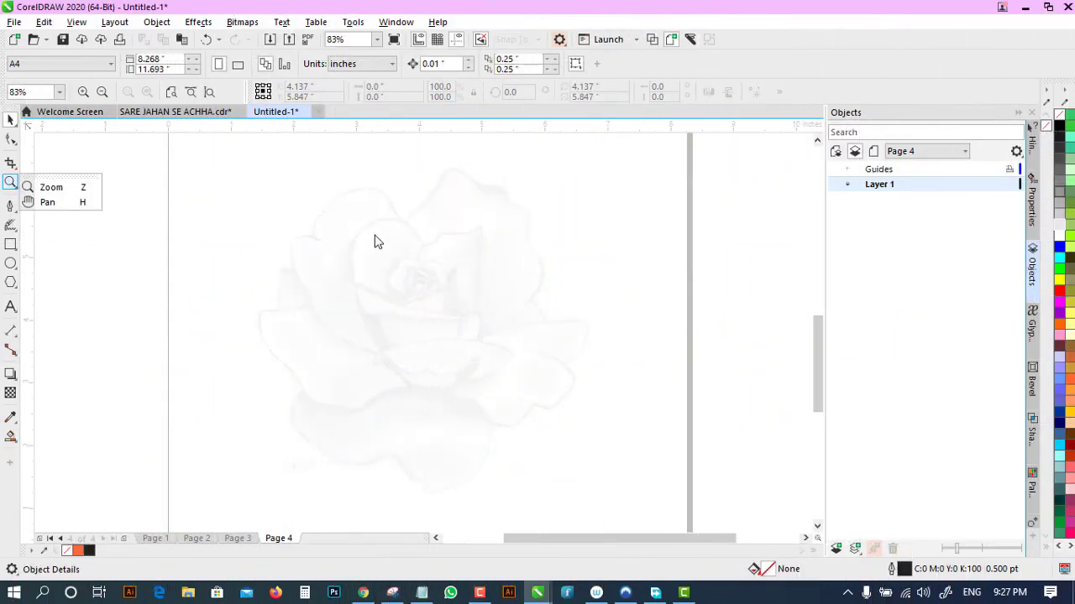
click(51, 187)
drag(366, 239, 470, 320)
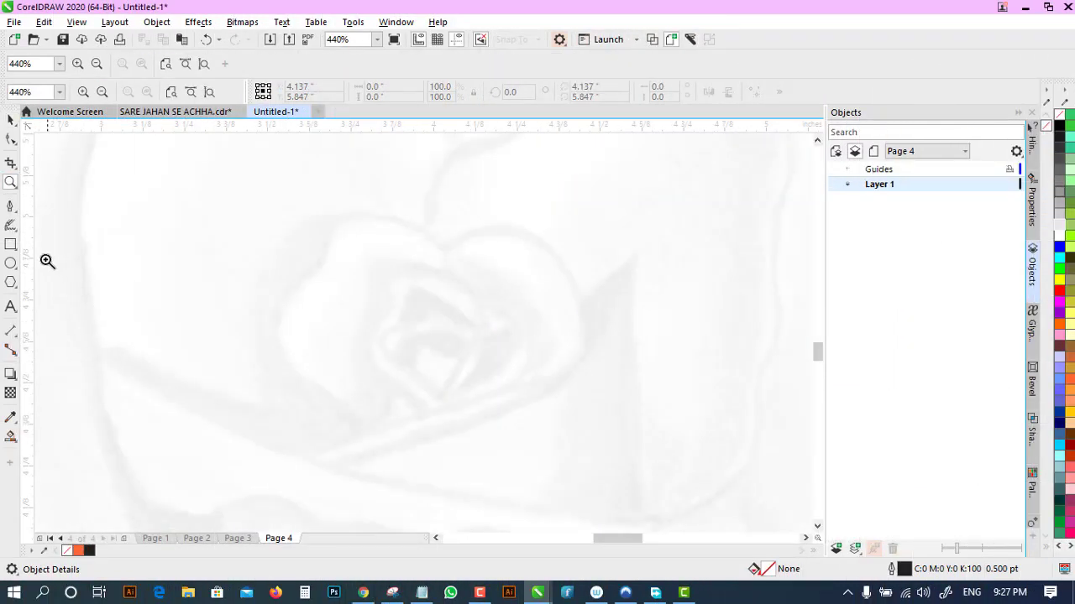
click(11, 225)
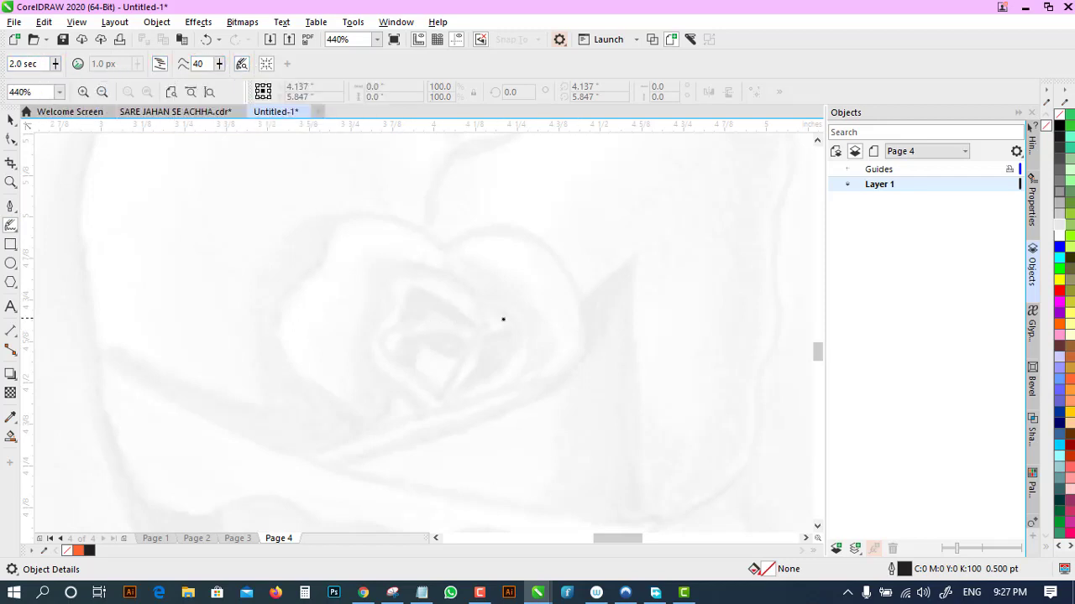
mouse_move(423, 341)
mouse_down()
mouse_move(412, 371)
mouse_move(435, 349)
mouse_move(464, 351)
mouse_move(440, 396)
mouse_up()
mouse_move(408, 362)
mouse_down()
mouse_move(453, 397)
mouse_move(424, 368)
mouse_move(381, 354)
mouse_move(406, 308)
mouse_move(410, 271)
mouse_move(483, 330)
mouse_up()
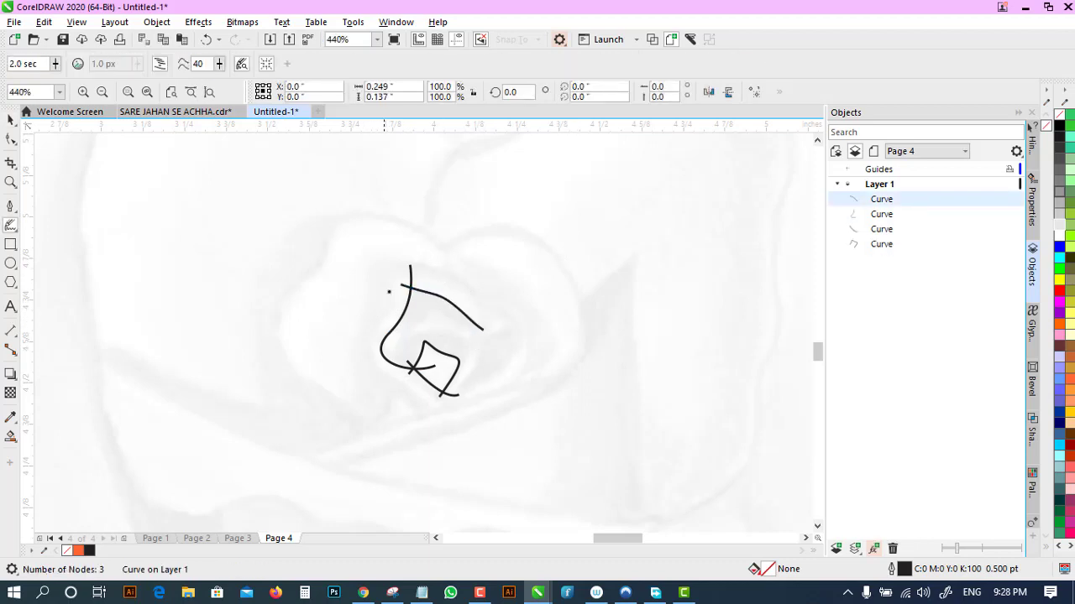
- Trace the next petal around the bud with a left curve about 0.23 × 0.44 in and an upper curve about 0.26 × 0.23 in
mouse_move(432, 270)
mouse_down()
mouse_move(398, 273)
mouse_move(381, 315)
mouse_up()
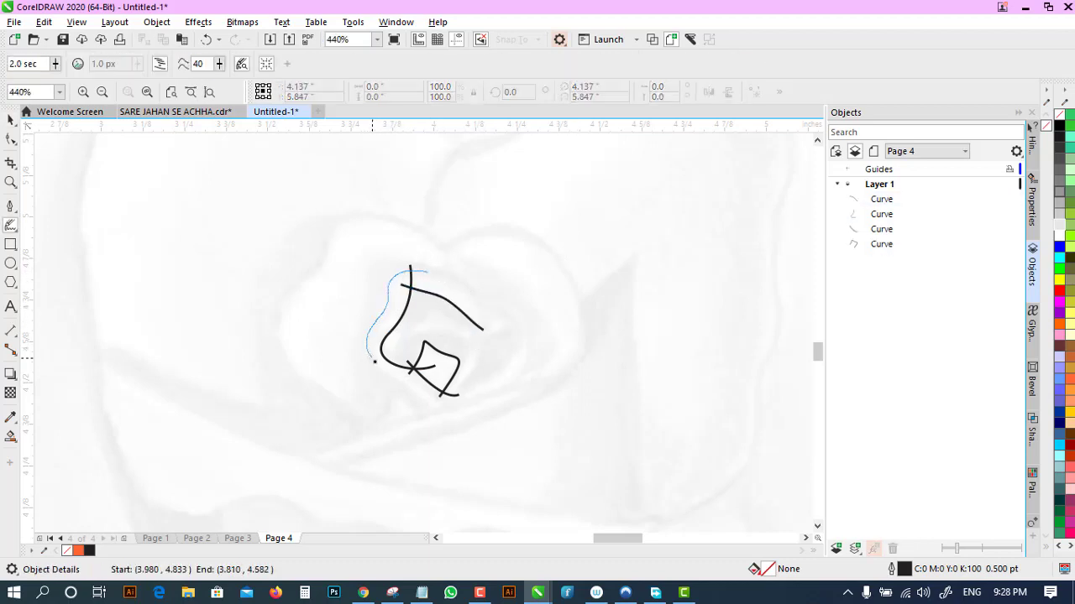
drag(375, 361, 441, 417)
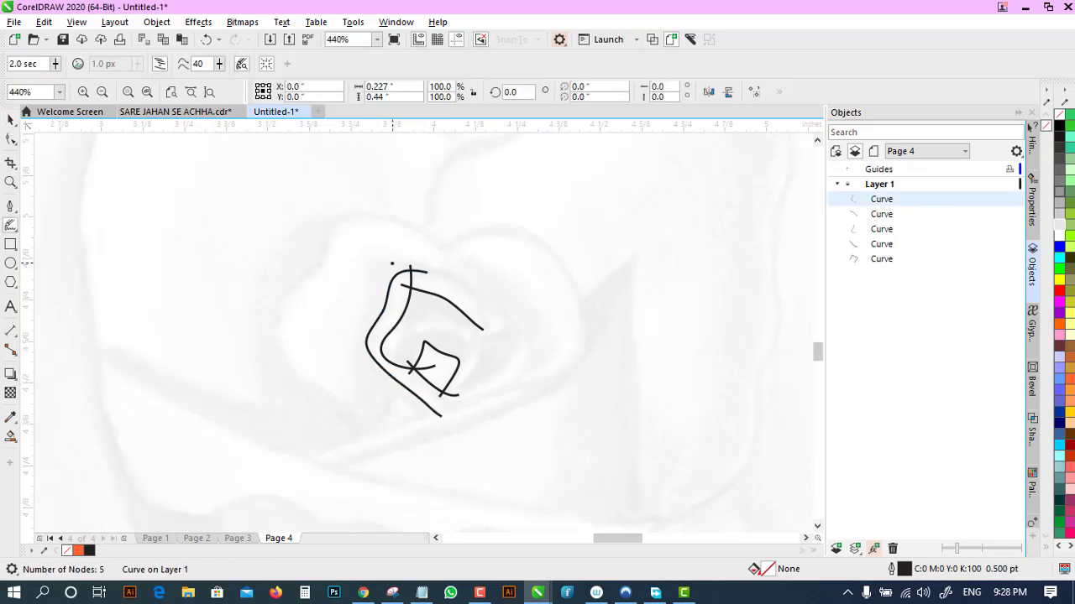
mouse_move(396, 266)
mouse_down()
mouse_move(455, 285)
mouse_move(470, 339)
mouse_up()
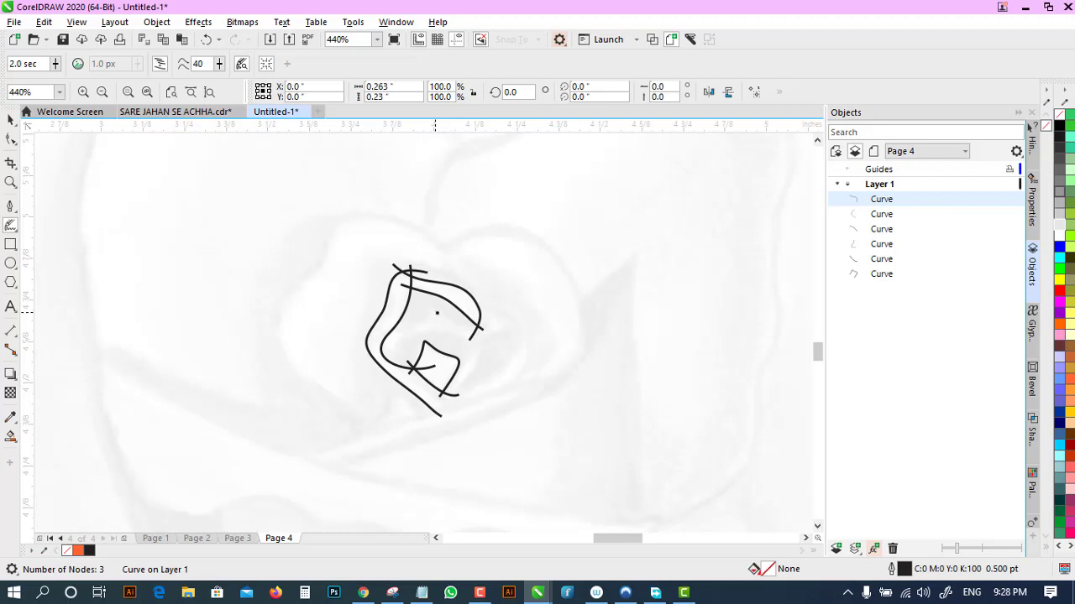
- Undo the first attempt at the shape inside the bud and sketch a closed half-moon about 0.12 × 0.06 in there
mouse_move(431, 312)
mouse_down()
mouse_move(460, 338)
mouse_move(468, 325)
mouse_move(432, 311)
mouse_up()
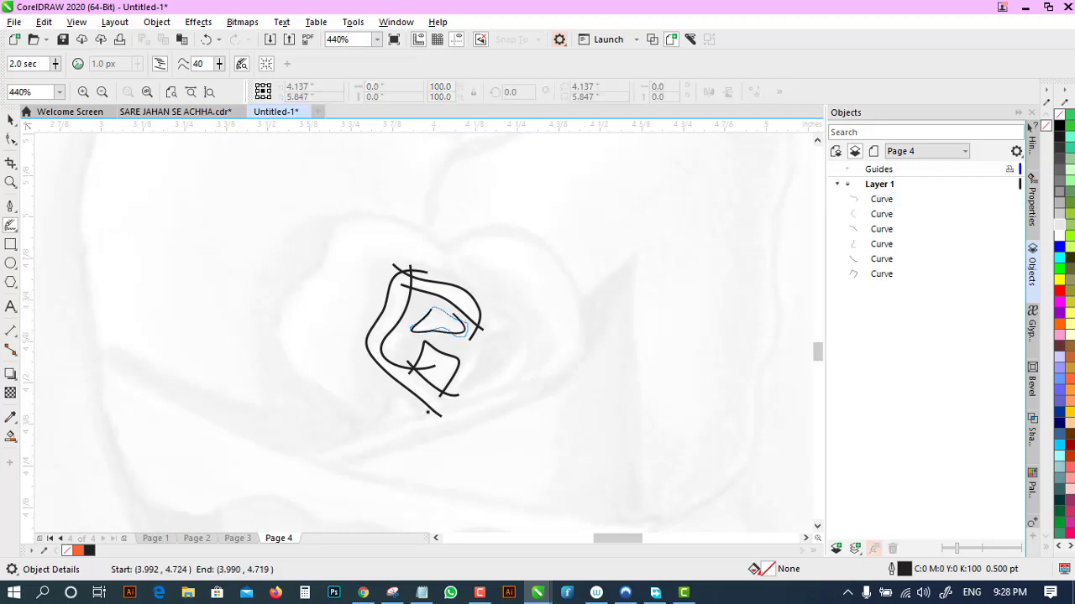
key(ctrl+z)
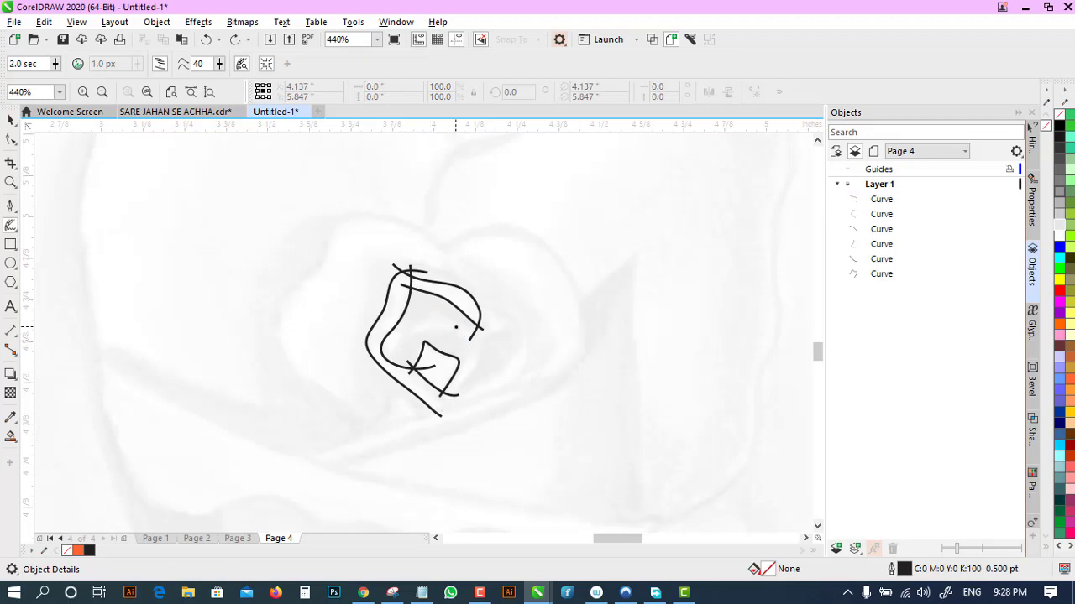
drag(451, 320, 422, 318)
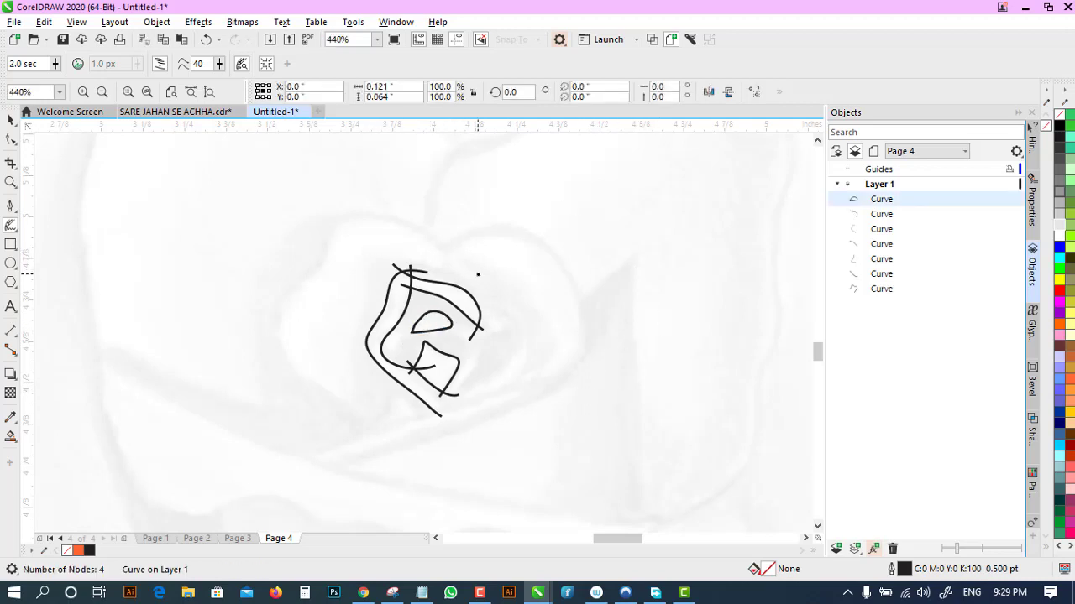
- Trace the petal layer enclosing the bud with a left outline about 0.43 × 0.59 in and a right curve about 0.24 × 0.38 in
mouse_move(477, 274)
mouse_down()
mouse_move(402, 249)
mouse_move(361, 269)
mouse_move(346, 341)
mouse_up()
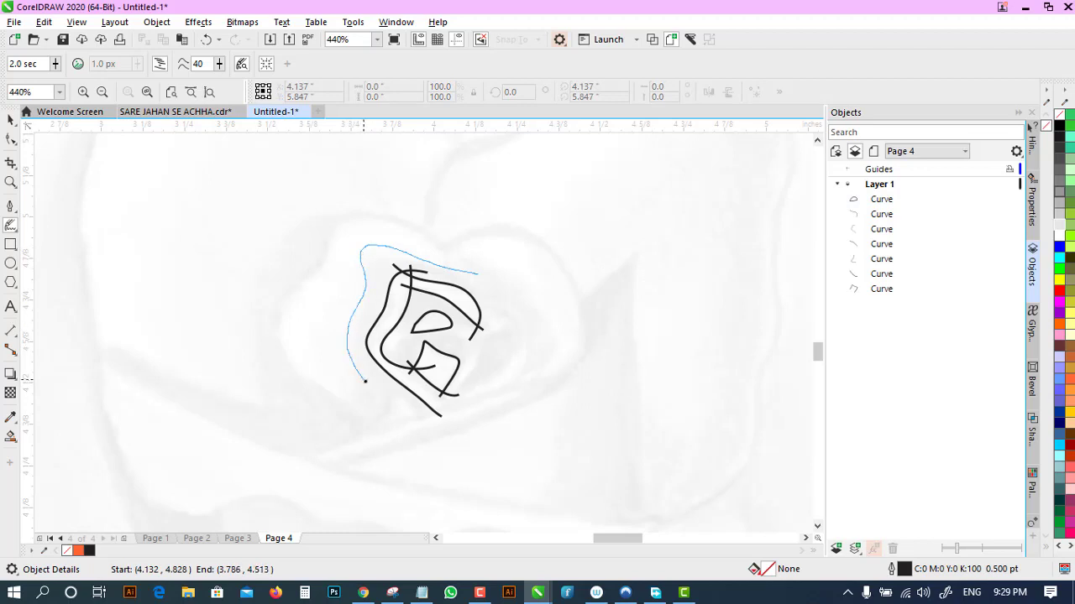
drag(384, 403, 334, 439)
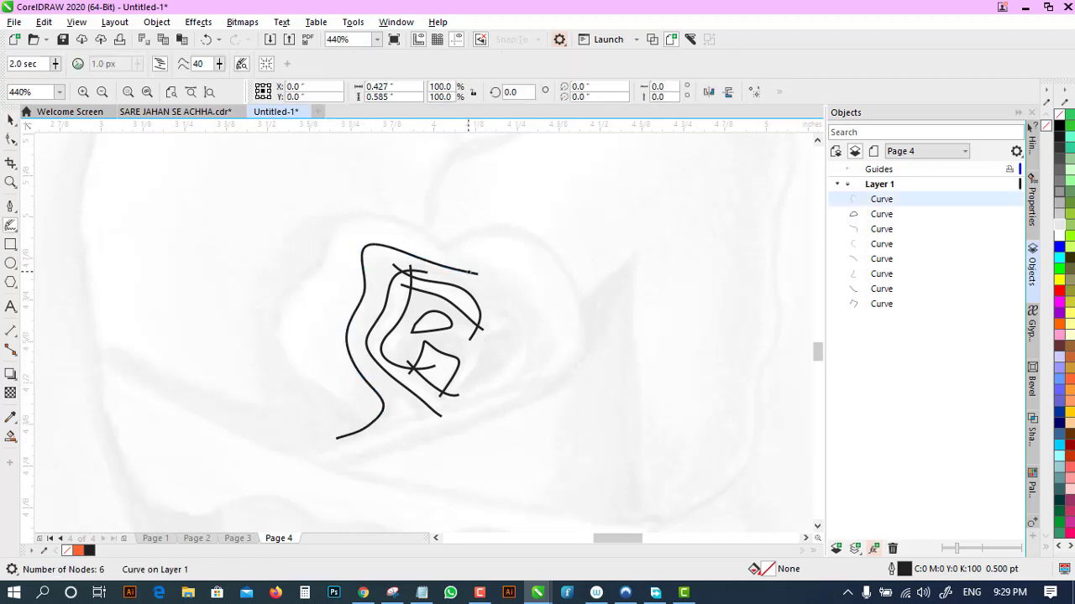
mouse_move(478, 274)
mouse_down()
mouse_move(545, 318)
mouse_move(551, 354)
mouse_move(517, 399)
mouse_up()
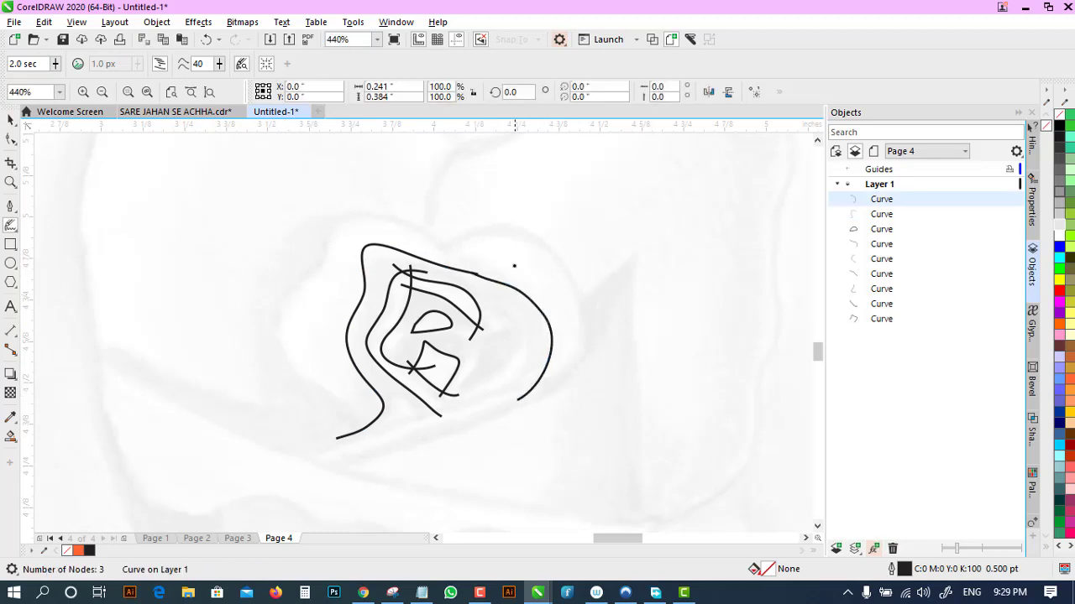
- Reshape the enclosing petal's left outline by moving its upper end node so it overlaps the start of the right curve
key(space)
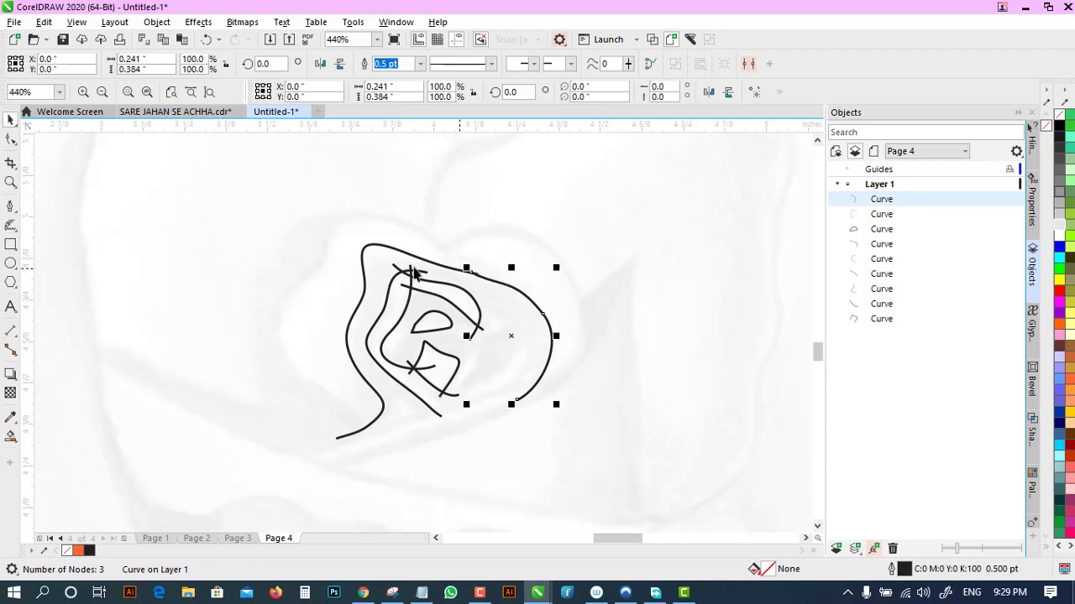
click(11, 139)
mouse_move(472, 272)
mouse_down()
mouse_move(459, 267)
mouse_move(491, 279)
mouse_up()
click(463, 272)
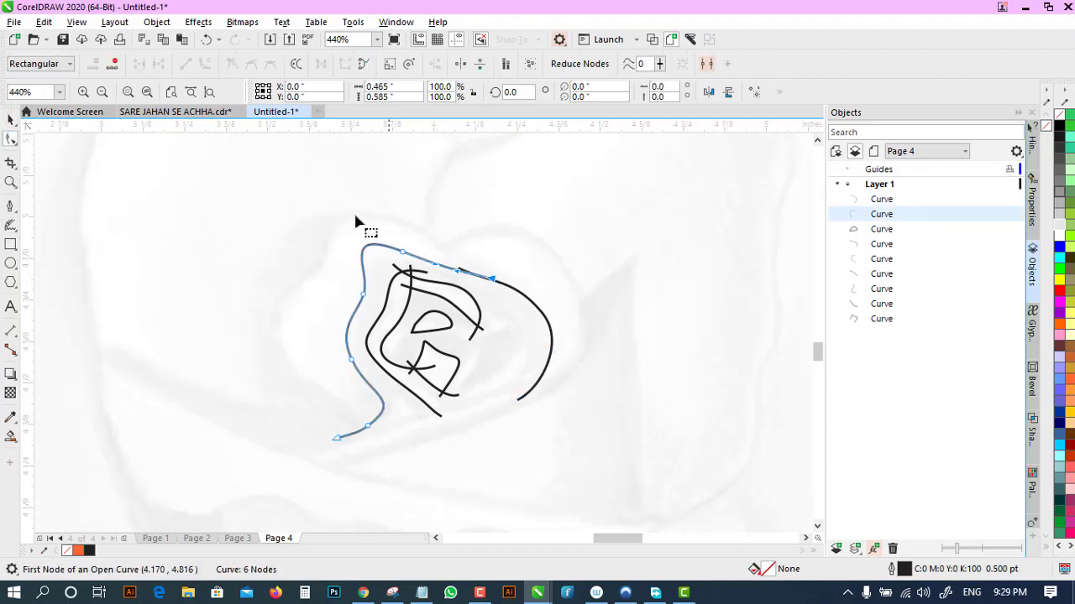
- Trace the rounded right petal, the diagonal and long vertical fold lines beside it, and the slanted line beneath the bud with LiveSketch
click(11, 225)
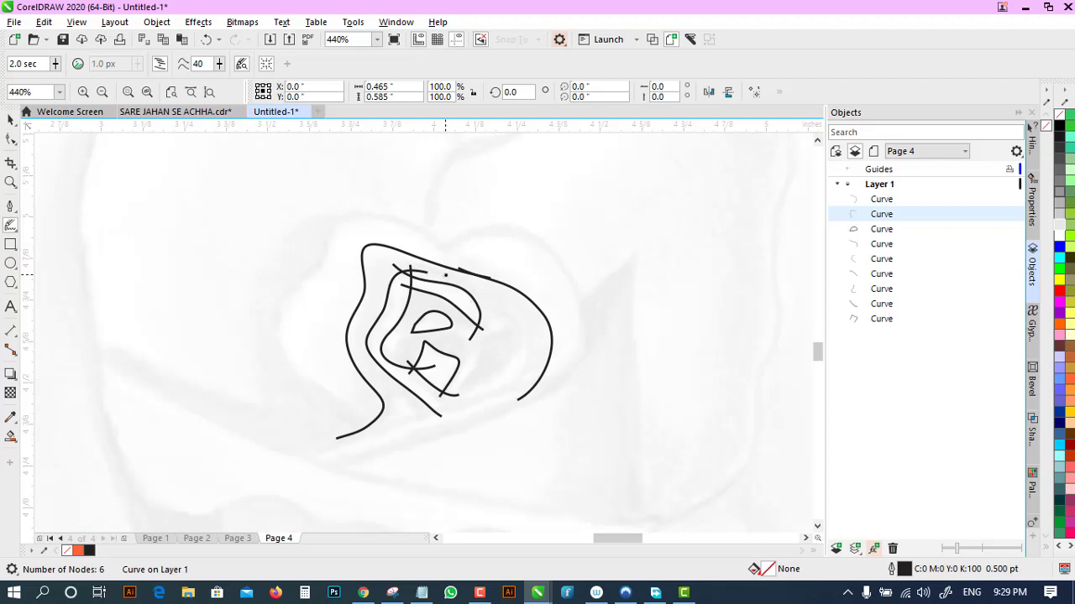
mouse_move(445, 273)
mouse_down()
mouse_move(472, 232)
mouse_move(514, 231)
mouse_move(572, 283)
mouse_move(581, 350)
mouse_move(550, 380)
mouse_move(512, 384)
mouse_up()
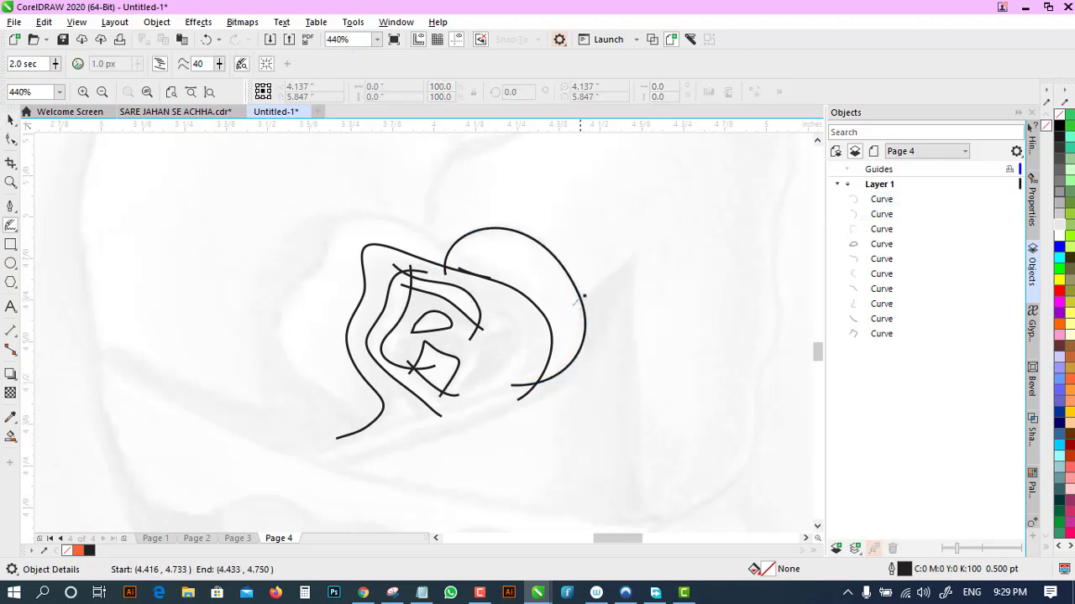
mouse_move(576, 301)
mouse_down()
mouse_move(644, 241)
mouse_move(625, 494)
mouse_move(627, 458)
mouse_move(573, 527)
mouse_up()
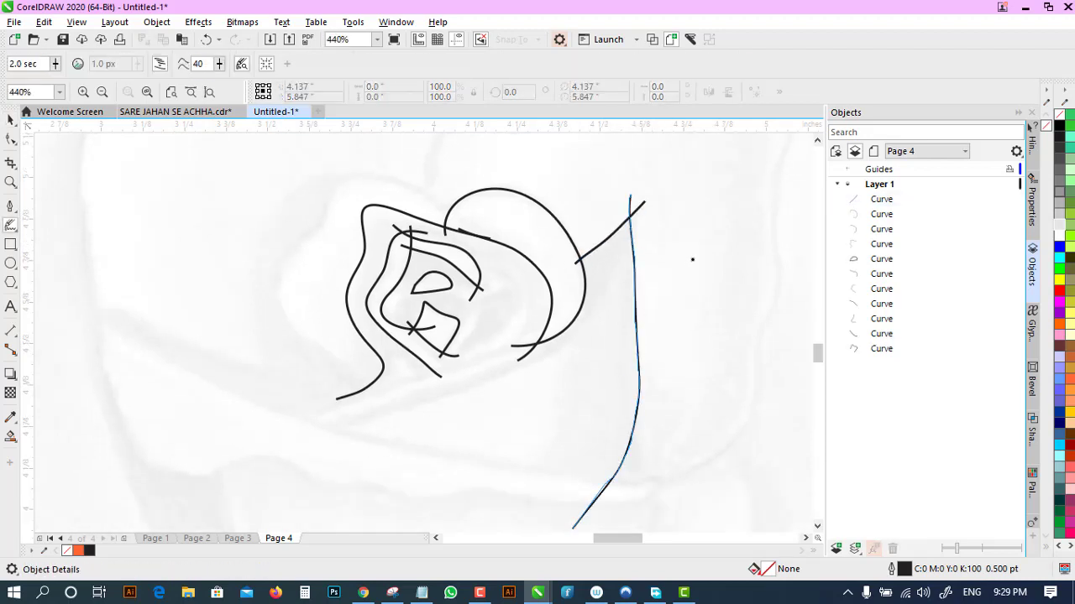
mouse_move(309, 439)
mouse_down()
mouse_move(408, 390)
mouse_move(563, 353)
mouse_up()
- Shorten the inner left petal curve by deleting its lower end node where it meets the slanted line
key(space)
key(F10)
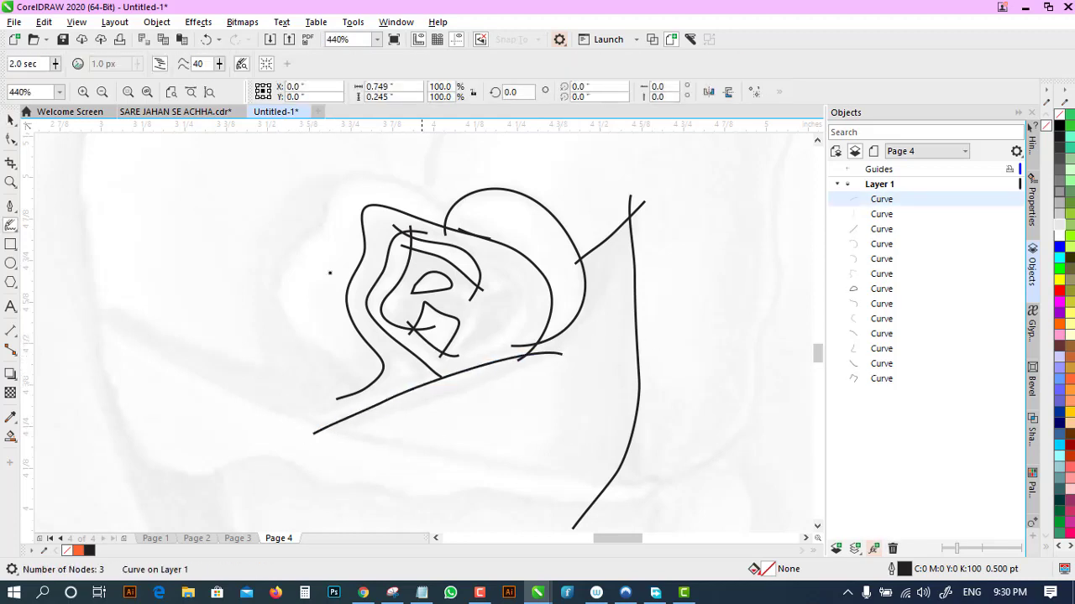
click(426, 378)
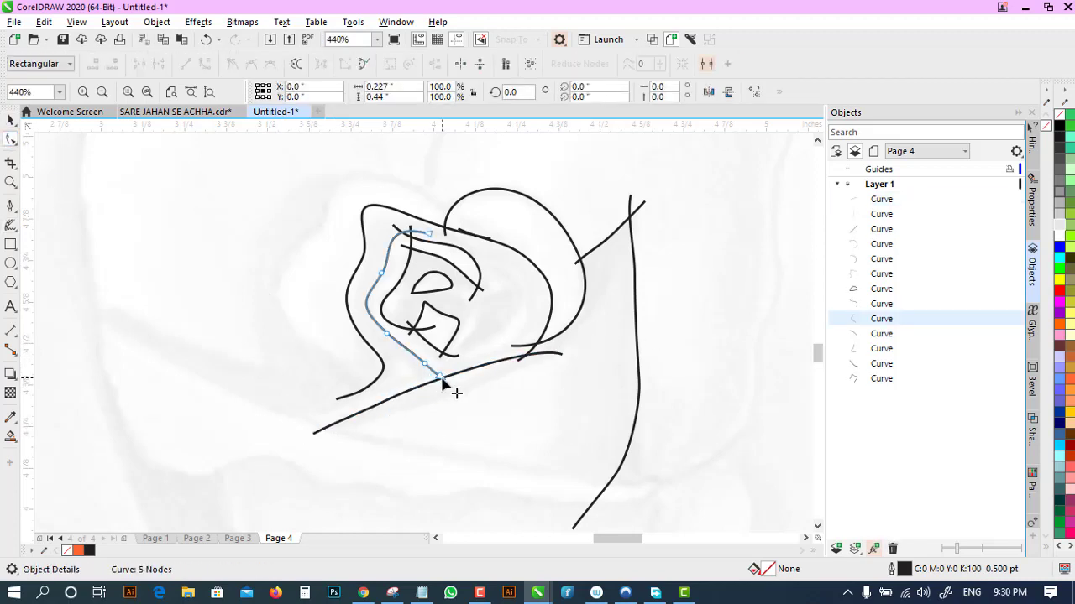
- Trace the nested curves and small fold in the bud's right half, plus the outer left petal about 0.57 × 0.65 in, with LiveSketch
click(11, 225)
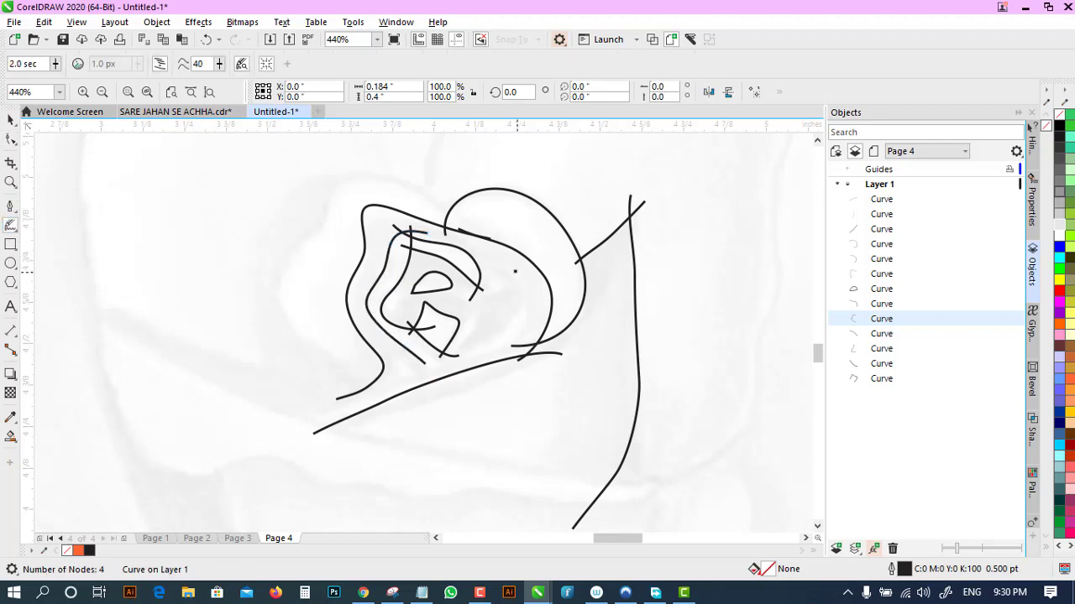
drag(468, 264, 493, 267)
drag(514, 316, 453, 354)
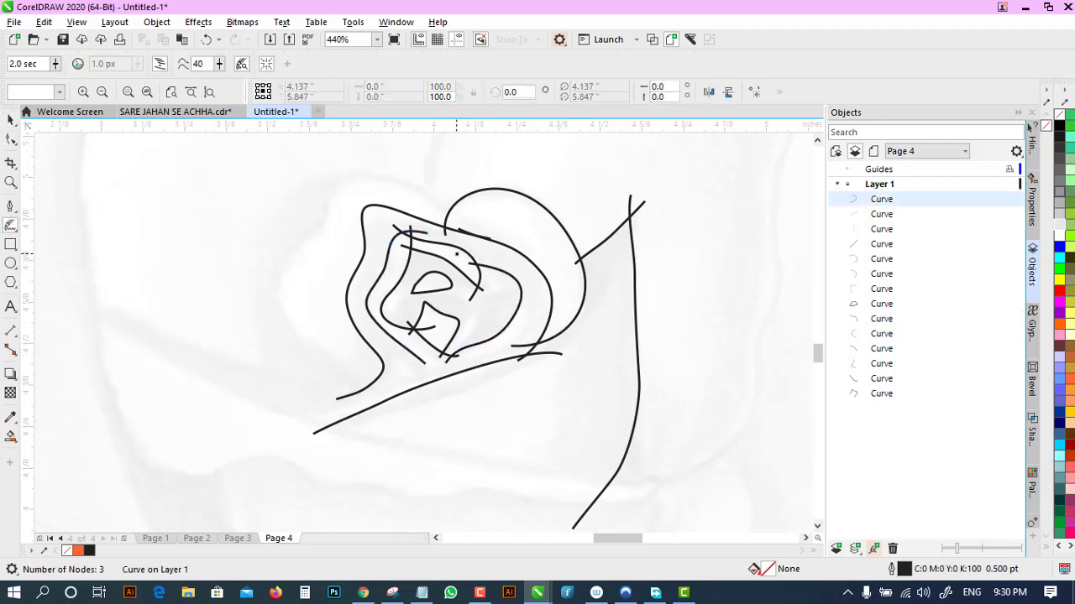
mouse_move(457, 253)
mouse_down()
mouse_move(527, 274)
mouse_move(531, 306)
mouse_move(468, 360)
mouse_up()
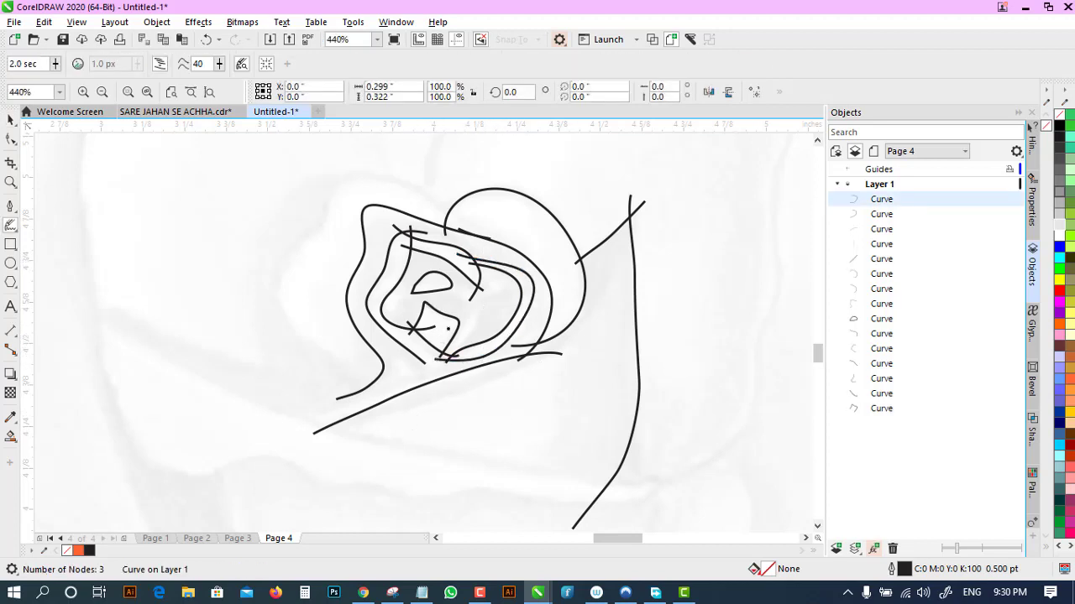
drag(445, 329, 473, 309)
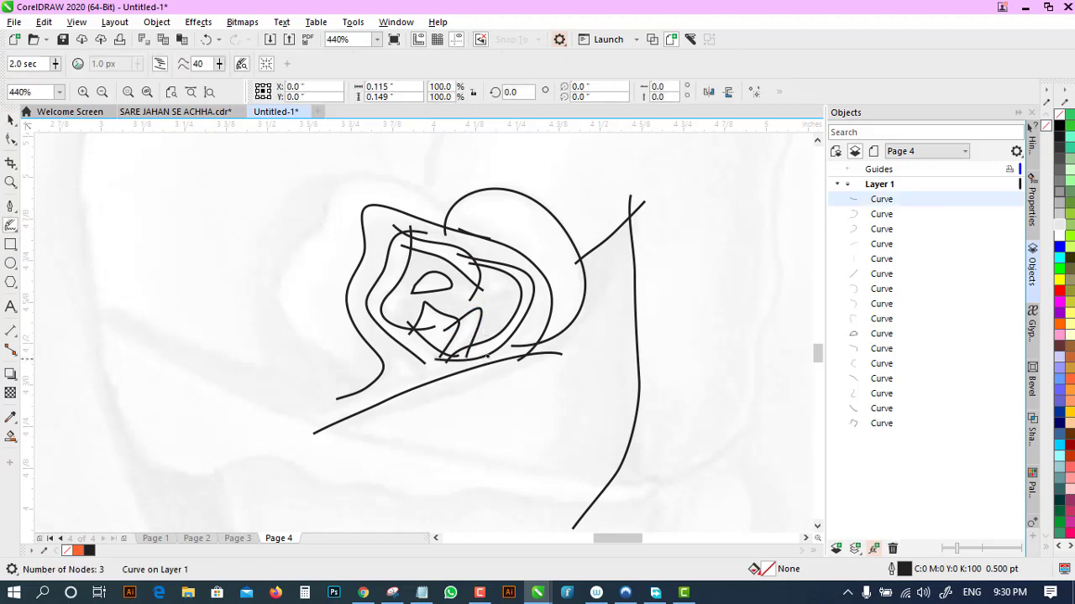
mouse_move(461, 211)
mouse_down()
mouse_move(387, 175)
mouse_move(337, 178)
mouse_move(271, 279)
mouse_move(282, 325)
mouse_up()
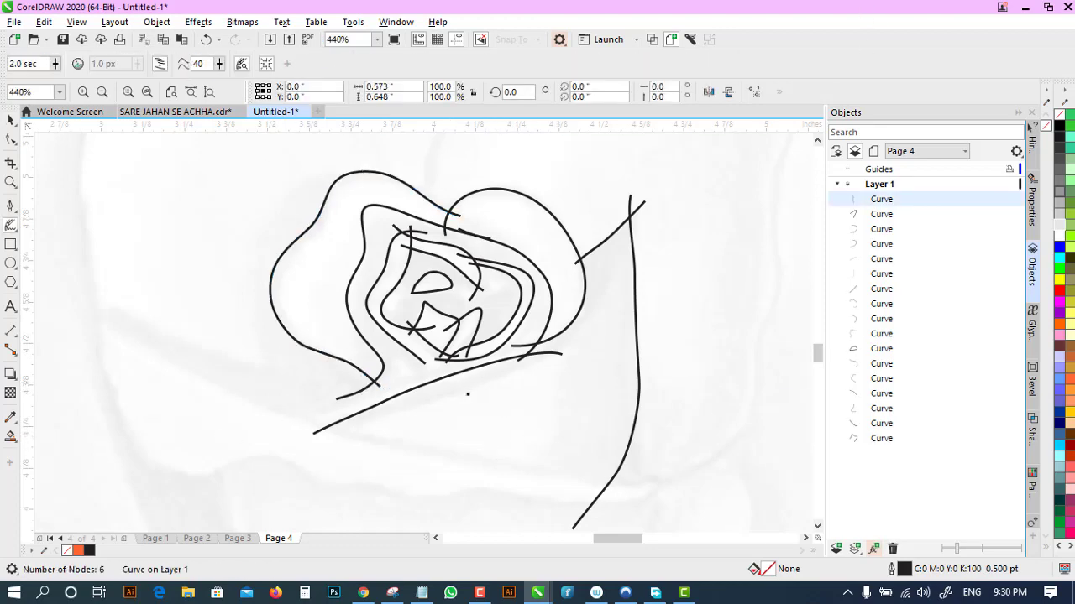
- Trace the rising petal edge above the bud and the large right petal about 0.82 × 1.37 in with LiveSketch
click(10, 181)
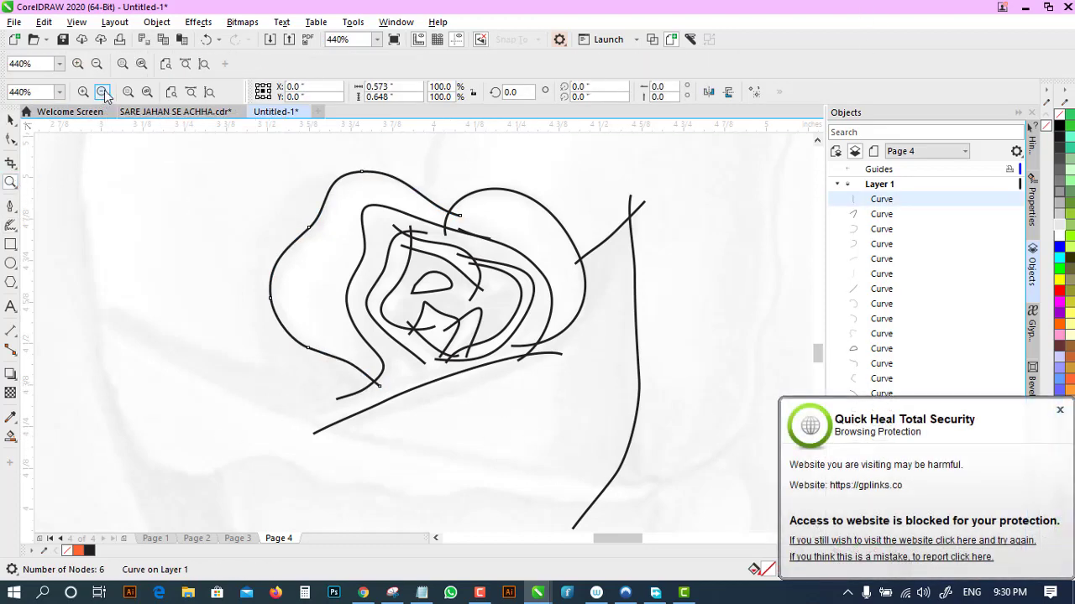
click(102, 92)
drag(306, 184, 540, 361)
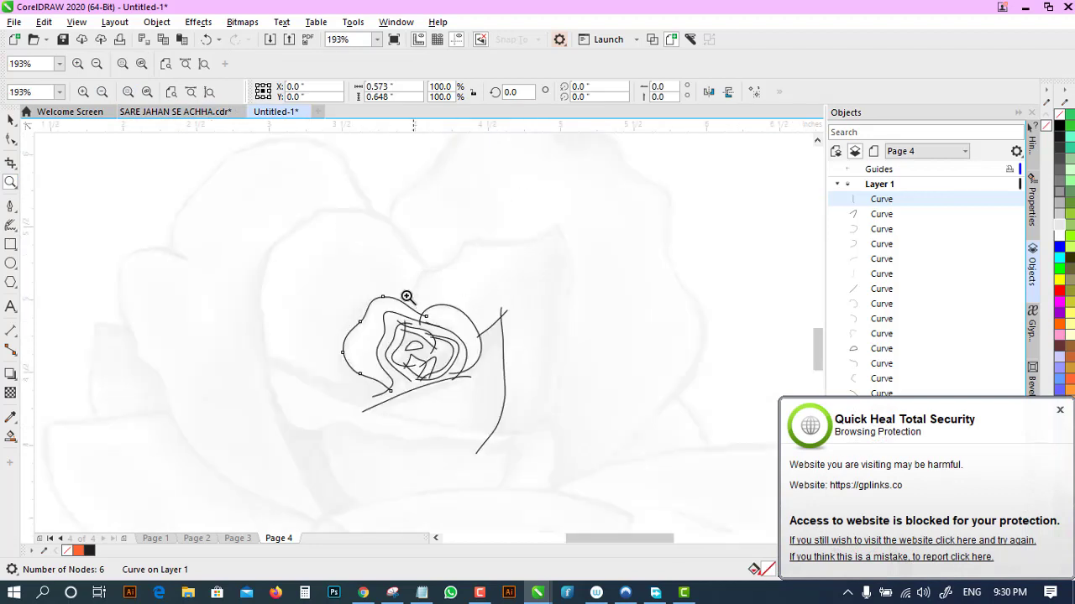
click(10, 225)
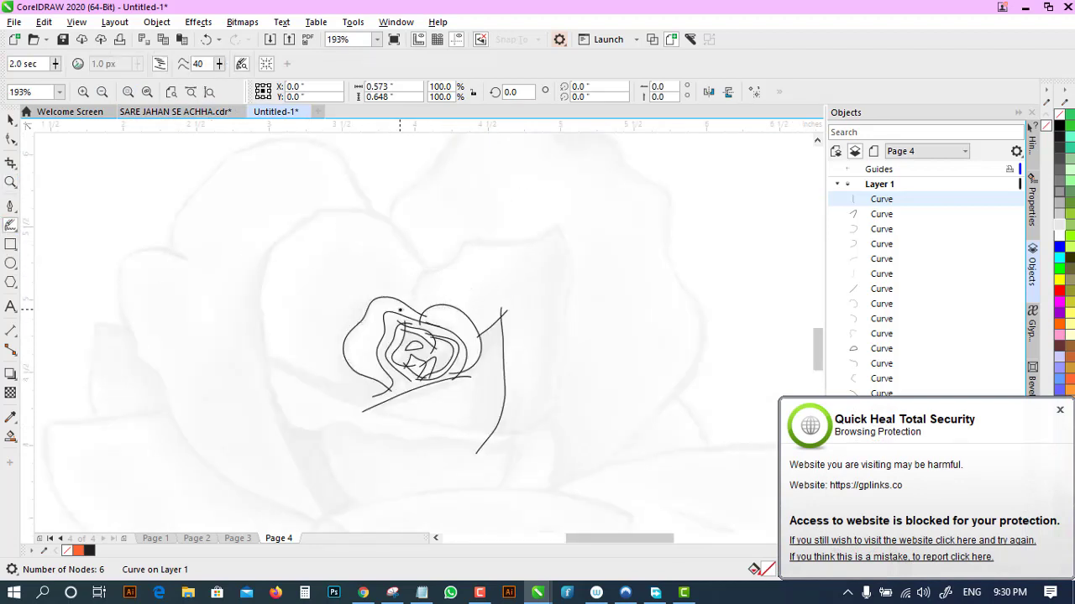
drag(407, 309, 487, 207)
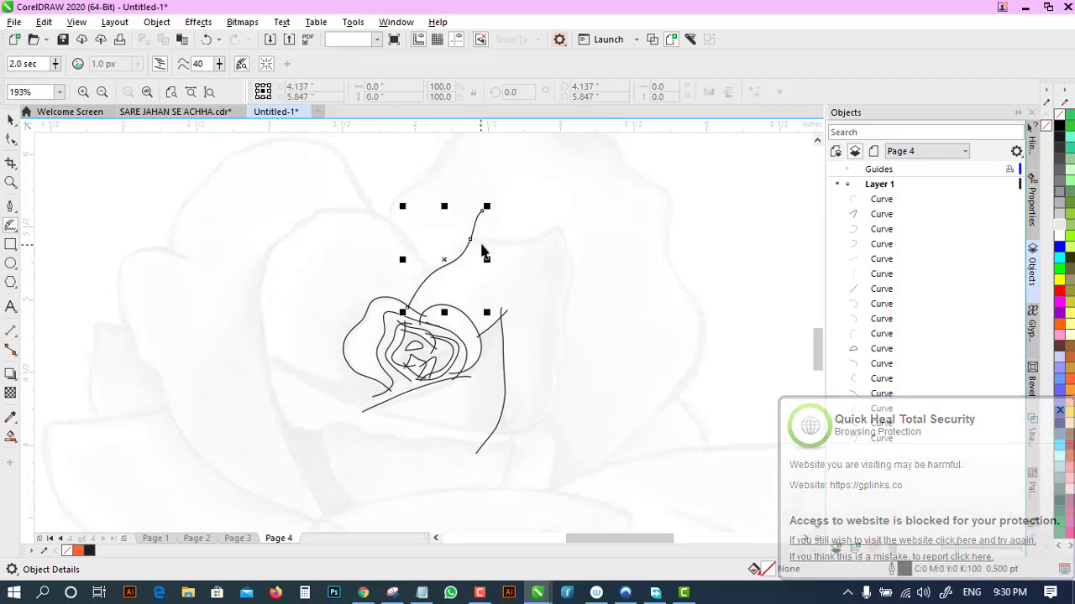
mouse_move(454, 245)
mouse_down()
mouse_move(546, 232)
mouse_move(572, 281)
mouse_up()
mouse_move(570, 339)
mouse_down()
mouse_move(552, 416)
mouse_move(511, 434)
mouse_move(460, 422)
mouse_up()
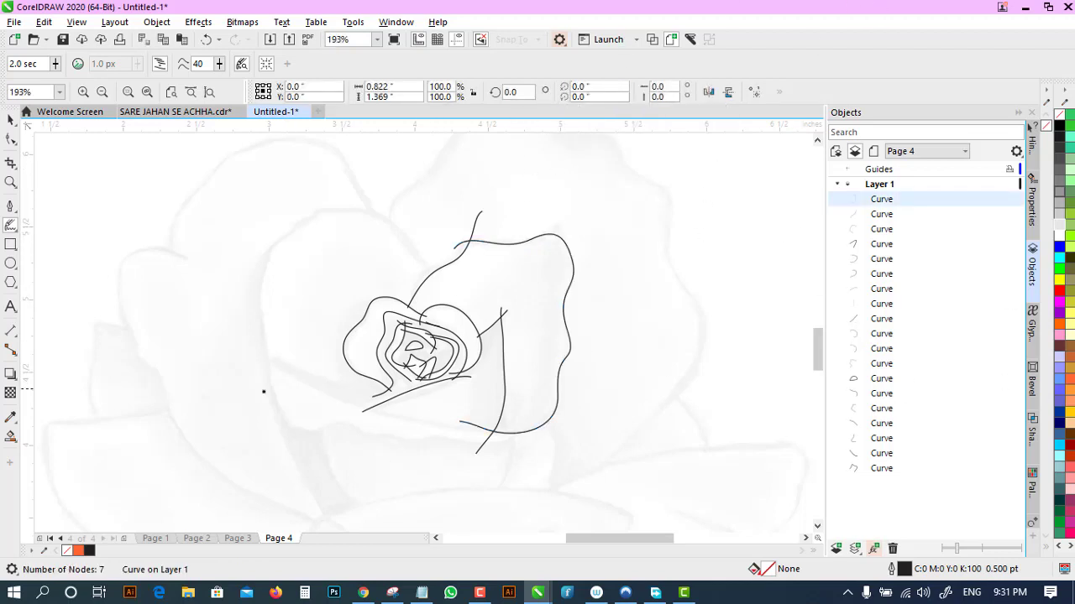
- Trace the front petal's upper edge about 1.90 × 0.48 in and the large left petal about 1.25 × 2.19 in
drag(256, 364, 344, 400)
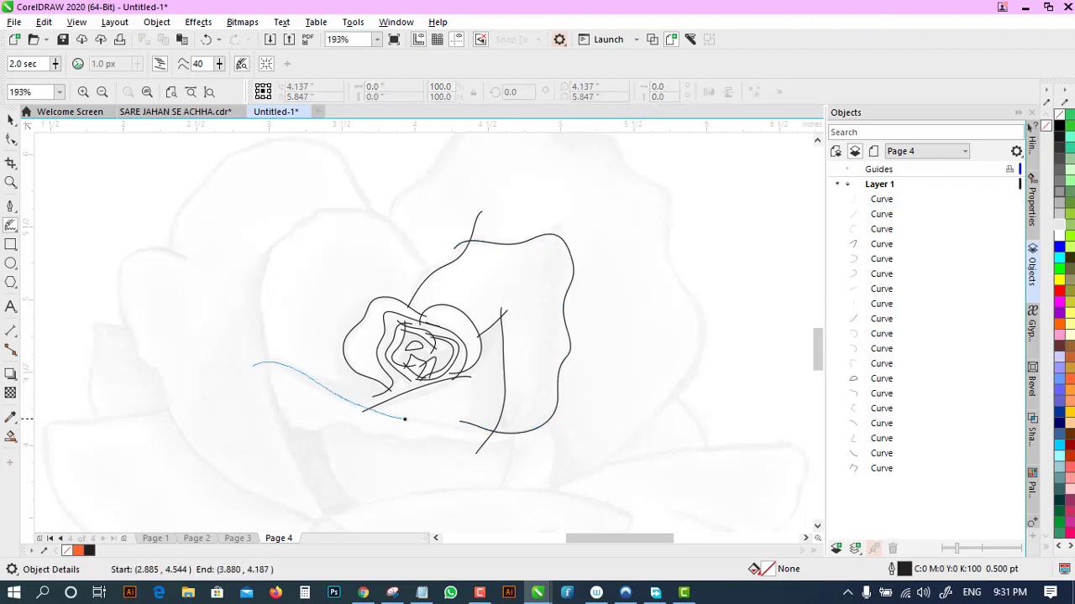
mouse_move(404, 418)
mouse_down()
mouse_move(498, 431)
mouse_move(531, 401)
mouse_up()
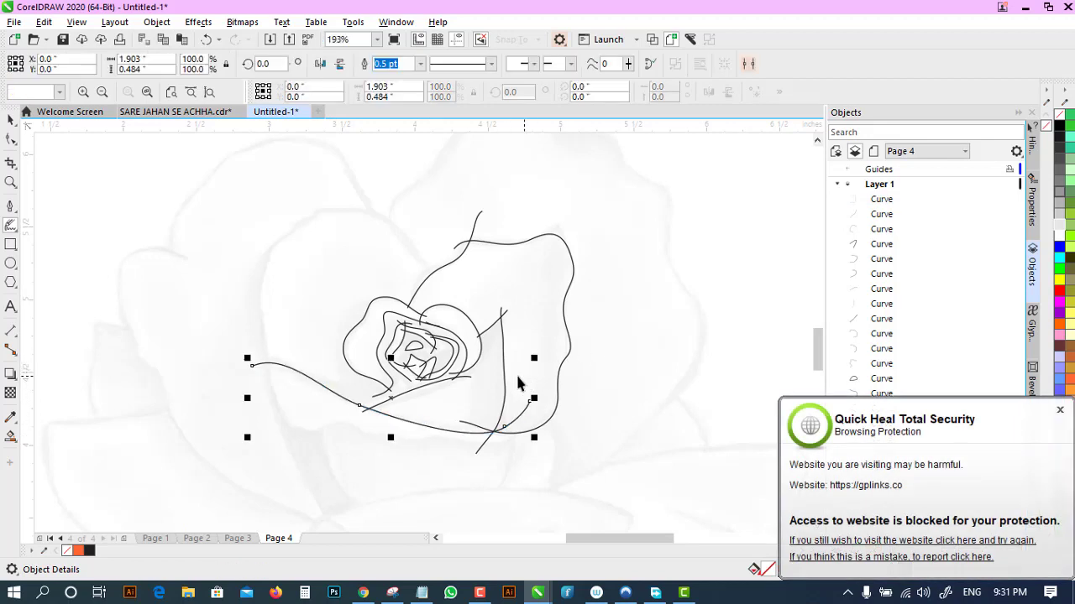
drag(444, 278, 427, 266)
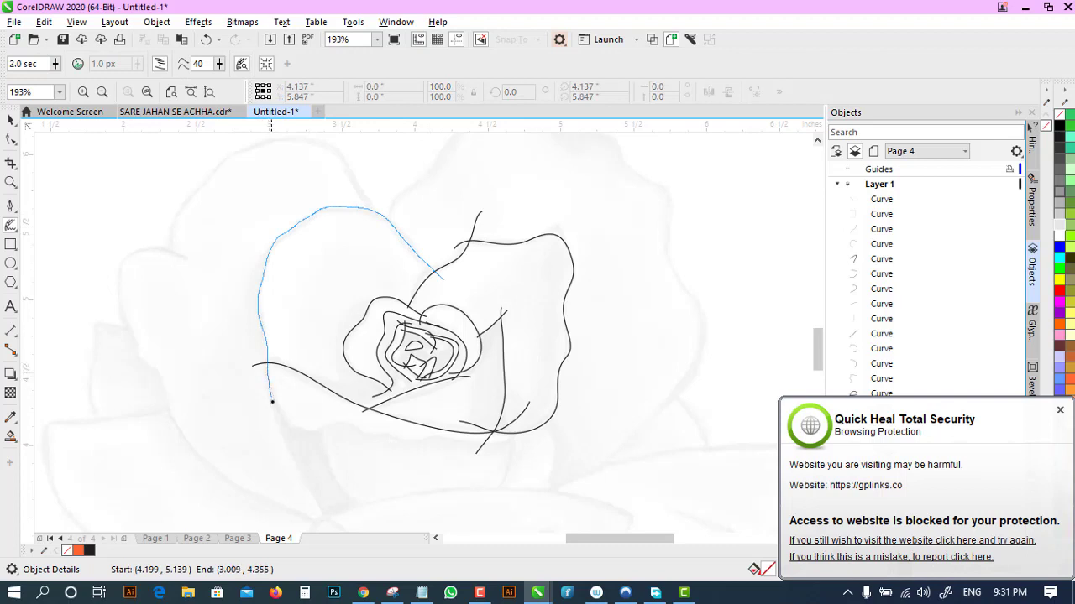
drag(314, 484, 358, 523)
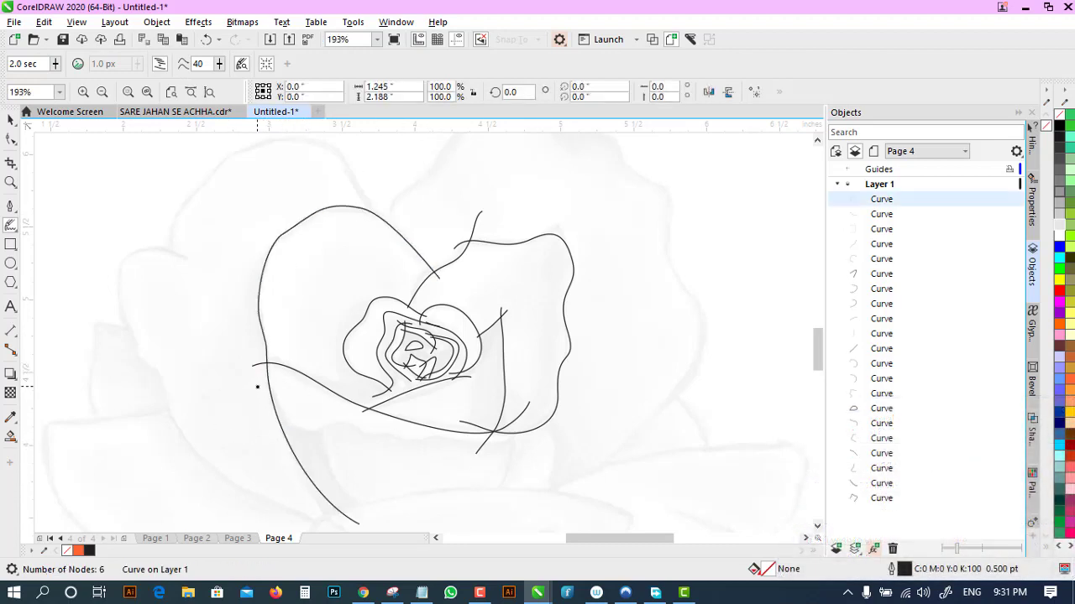
- Trace the front petal's lower edge about 1.82 × 0.24 in with LiveSketch
drag(262, 411, 367, 434)
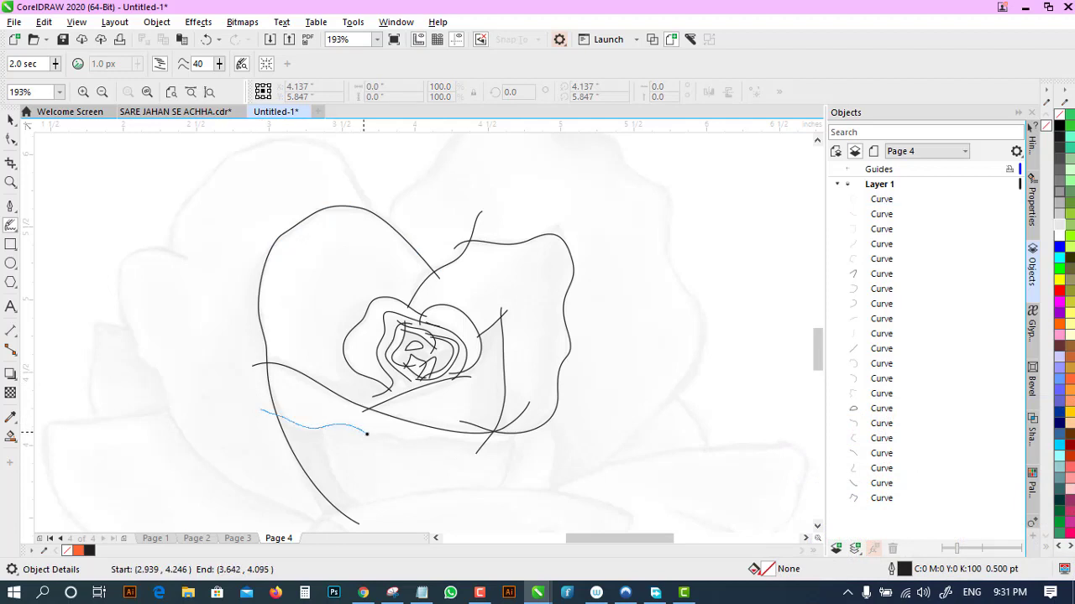
mouse_move(463, 440)
mouse_down()
mouse_move(494, 445)
mouse_move(529, 418)
mouse_up()
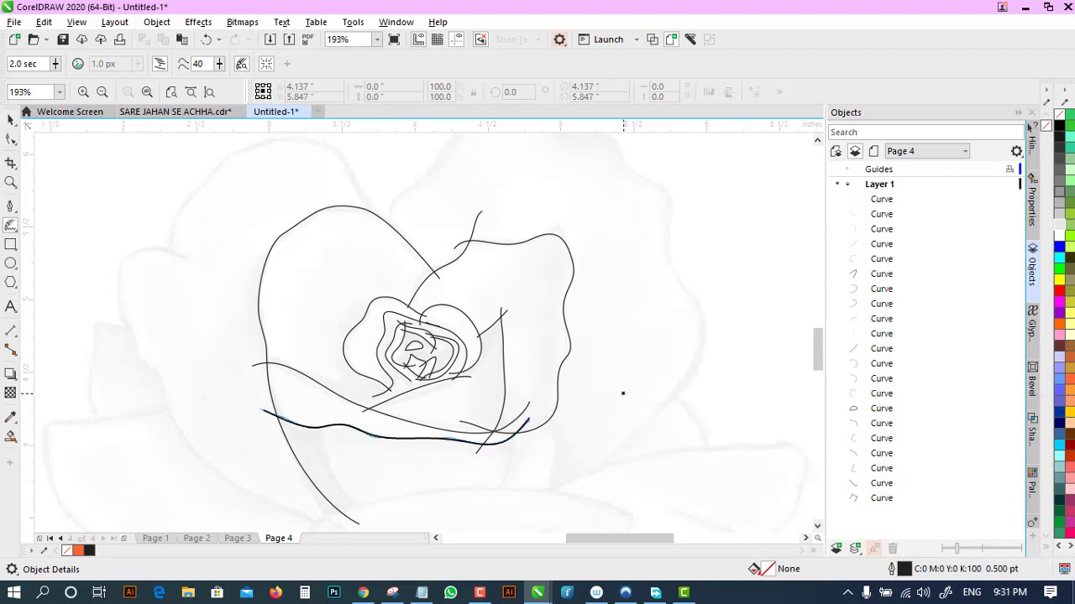
- Shorten the vertical curve inside the right petal by adjusting its lower end node to stop near the front petal's edge
click(11, 139)
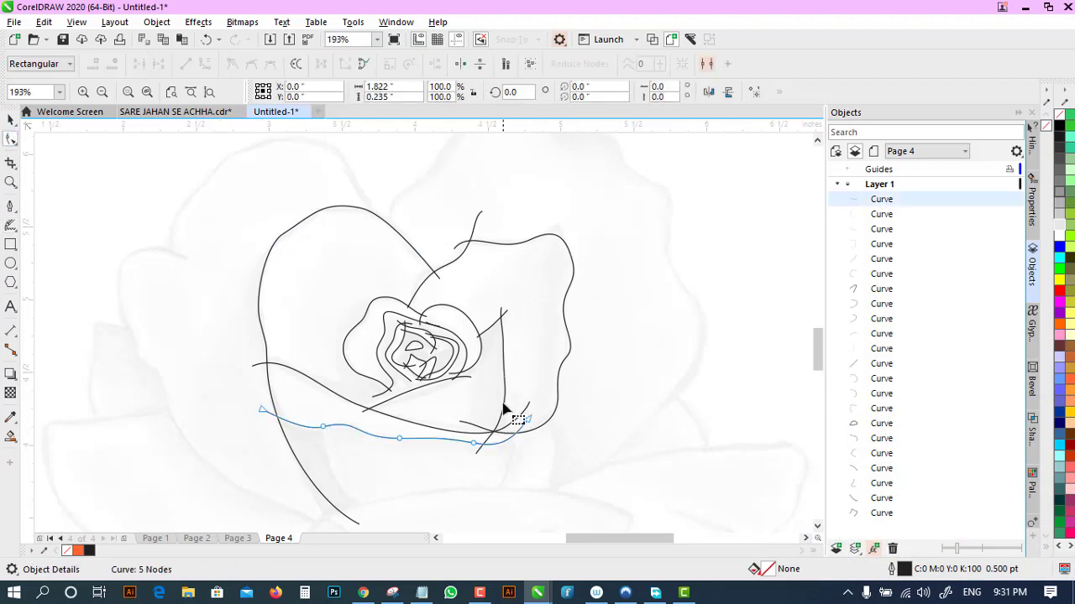
click(504, 413)
click(504, 413)
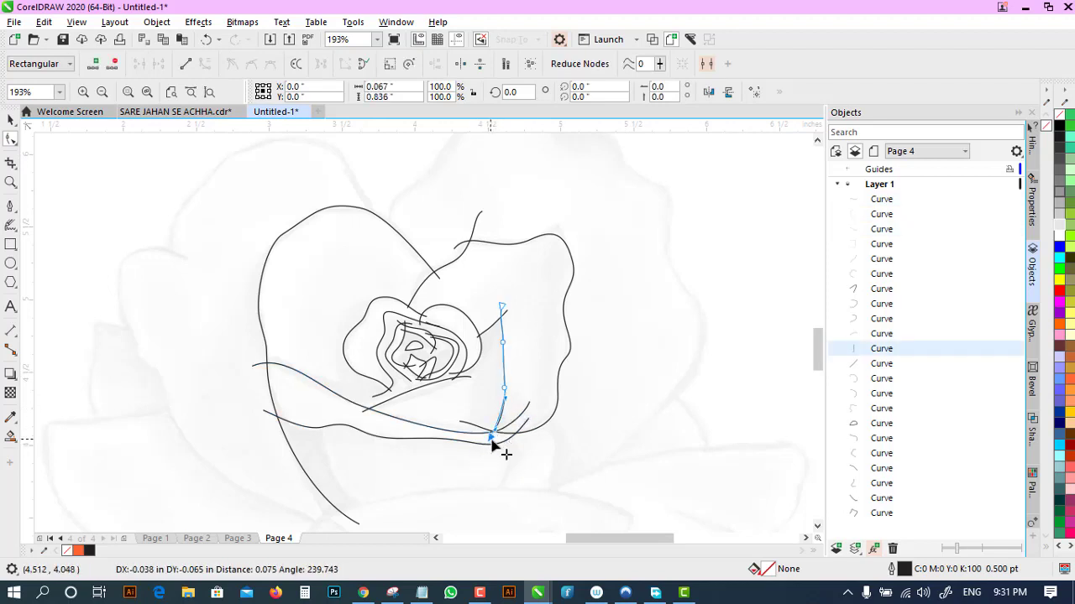
- Trace the small fold left of the bud about 0.45 × 0.16 in and the outline of the outer left petals with LiveSketch
click(11, 223)
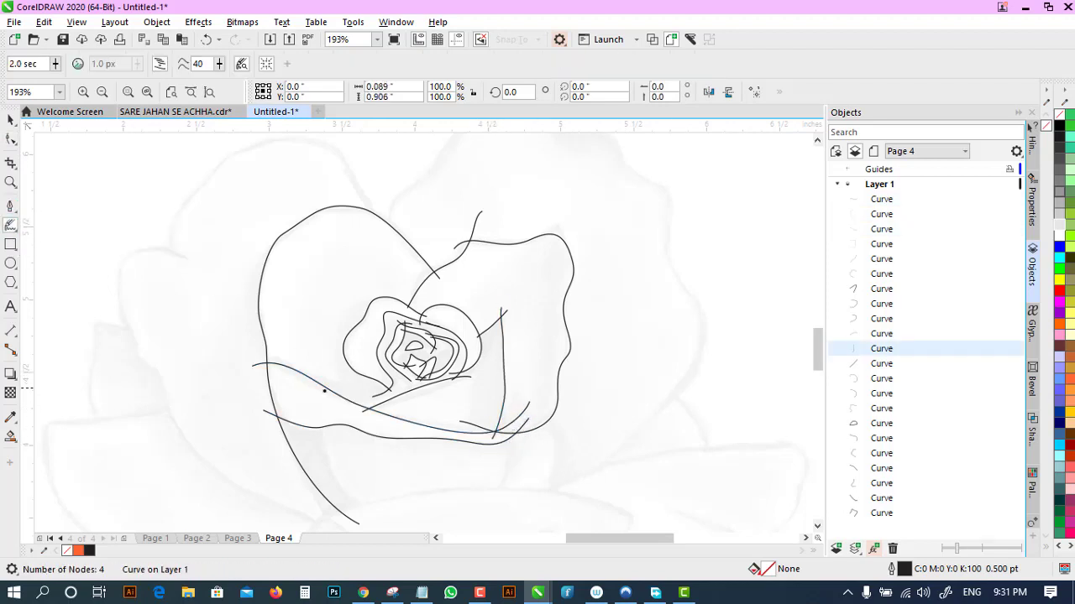
mouse_move(324, 390)
mouse_down()
mouse_move(312, 381)
mouse_move(373, 363)
mouse_up()
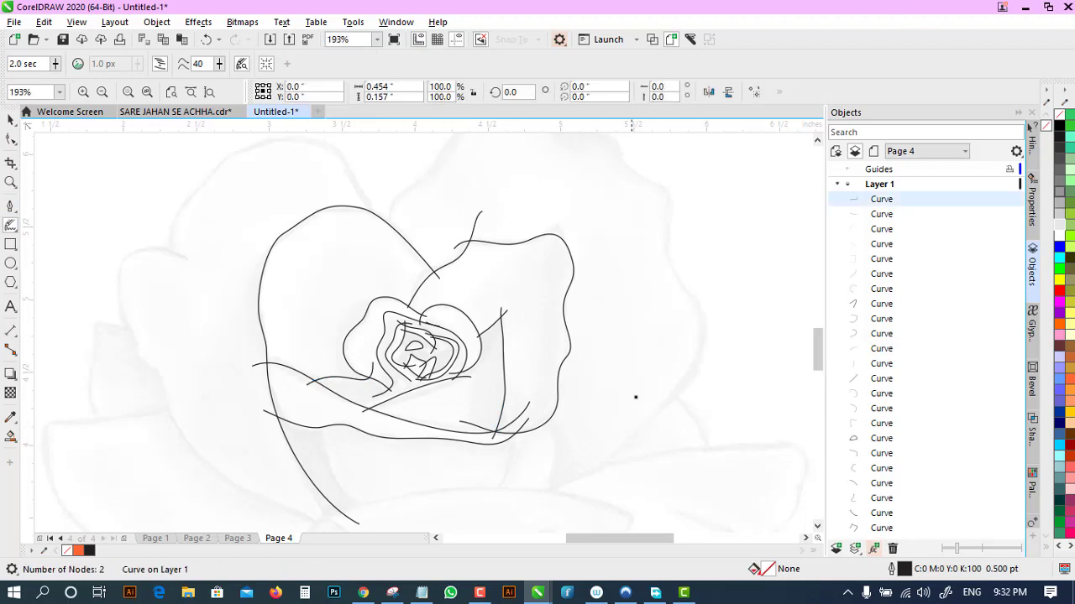
scroll(373, 230, up, 1)
mouse_move(380, 279)
mouse_down()
mouse_move(327, 195)
mouse_move(280, 188)
mouse_up()
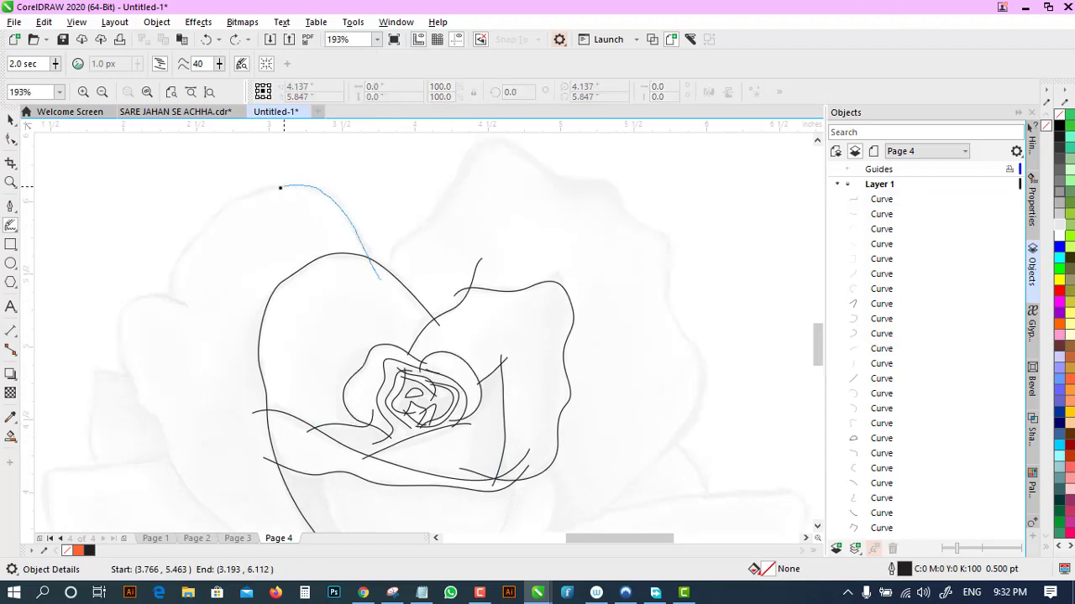
mouse_move(172, 306)
mouse_down()
mouse_move(194, 331)
mouse_move(163, 295)
mouse_move(120, 361)
mouse_move(207, 501)
mouse_up()
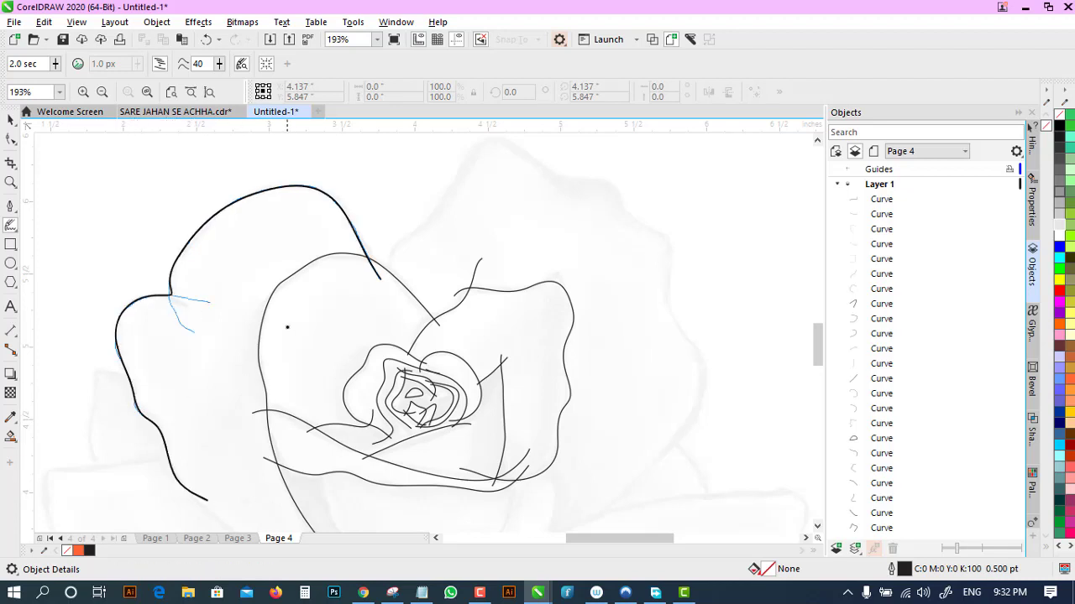
- Trace the large back right petal about 2.14 × 2.29 in and the short curve crossing its lower end
scroll(390, 291, up, 1)
mouse_move(392, 330)
mouse_down()
mouse_move(415, 270)
mouse_move(486, 182)
mouse_up()
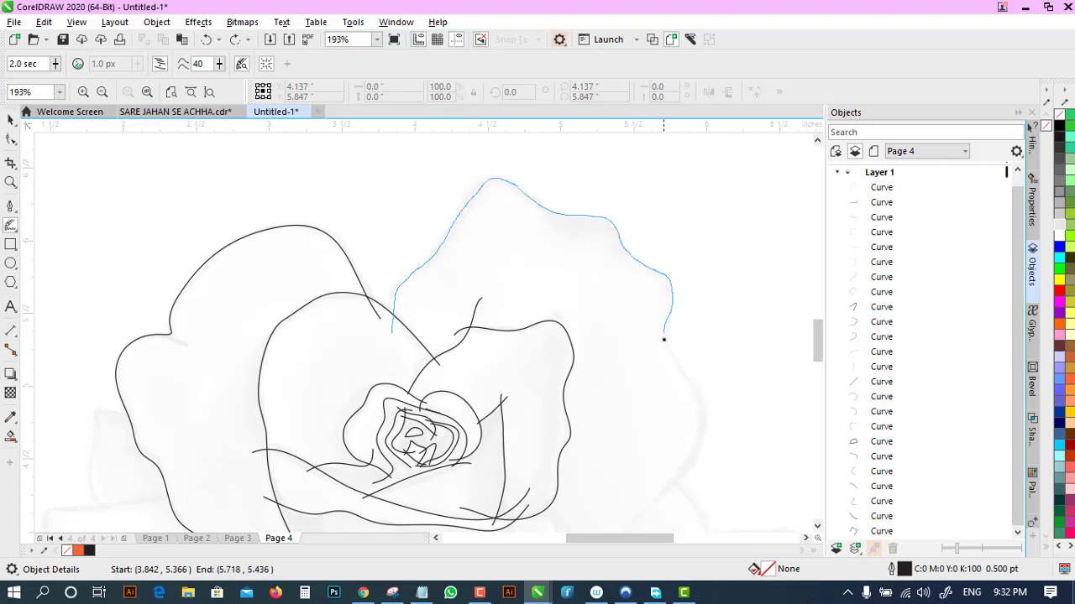
mouse_move(664, 339)
mouse_down()
mouse_move(689, 382)
mouse_move(703, 440)
mouse_move(638, 507)
mouse_up()
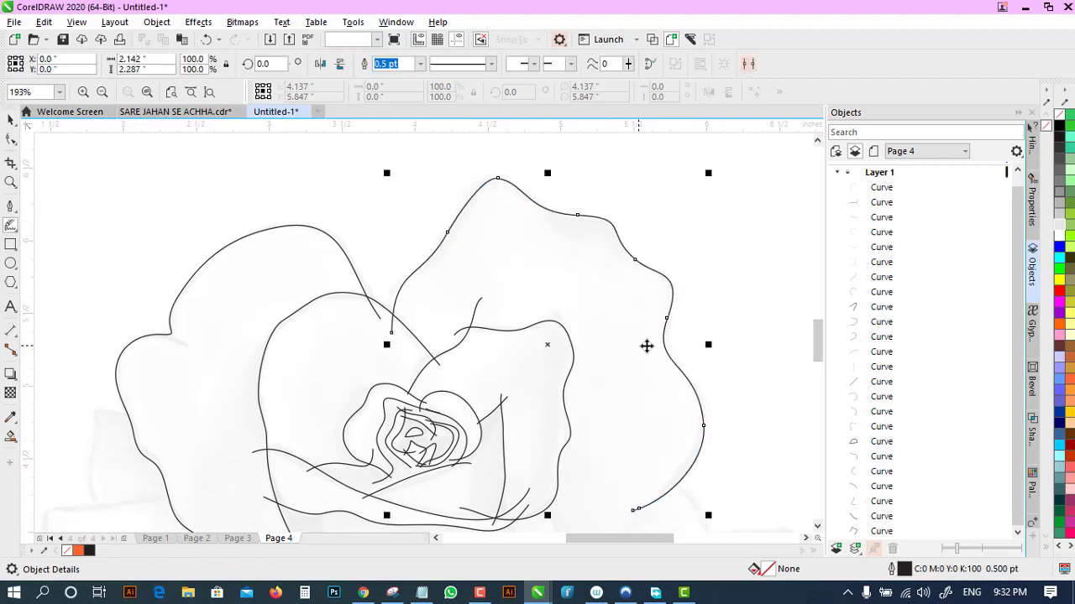
drag(817, 339, 818, 360)
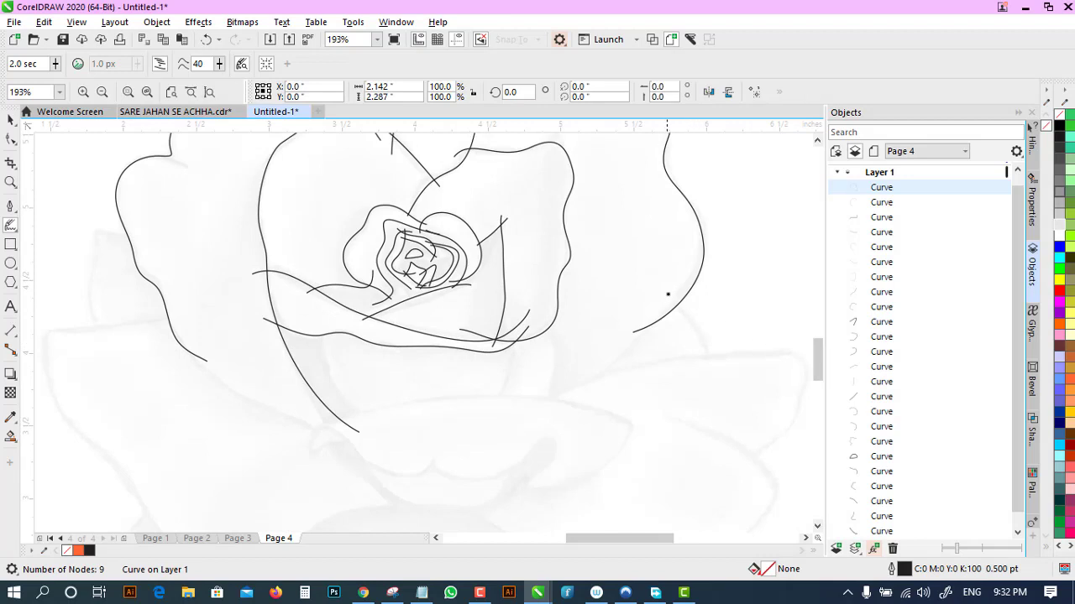
drag(665, 294, 710, 370)
- Trace the two lower right petals, about 1.81 × 0.83 in and 1.66 × 1.25 in, with LiveSketch
drag(816, 357, 817, 370)
mouse_move(470, 282)
mouse_down()
mouse_move(582, 240)
mouse_move(701, 224)
mouse_up()
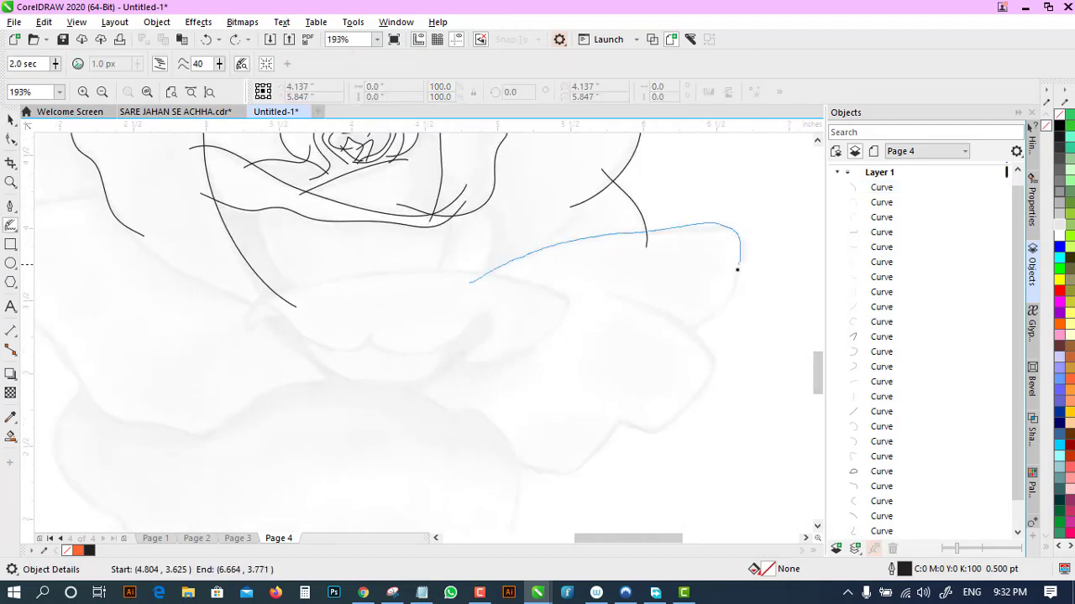
drag(676, 339, 657, 343)
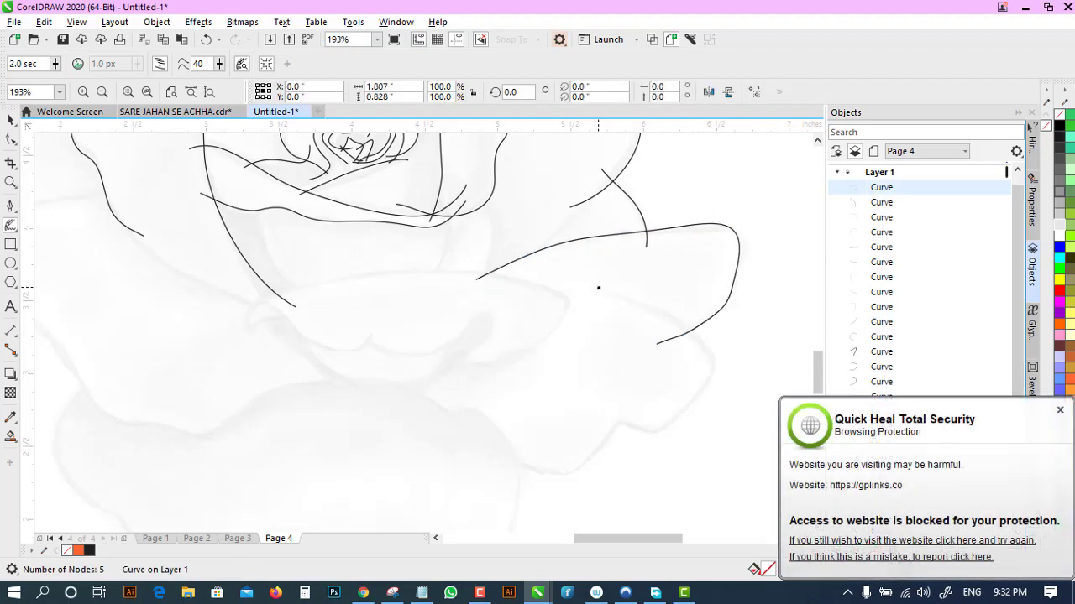
mouse_move(601, 290)
mouse_down()
mouse_move(673, 315)
mouse_move(702, 340)
mouse_move(711, 364)
mouse_move(681, 416)
mouse_move(624, 427)
mouse_move(598, 451)
mouse_move(542, 470)
mouse_move(469, 457)
mouse_up()
key(space)
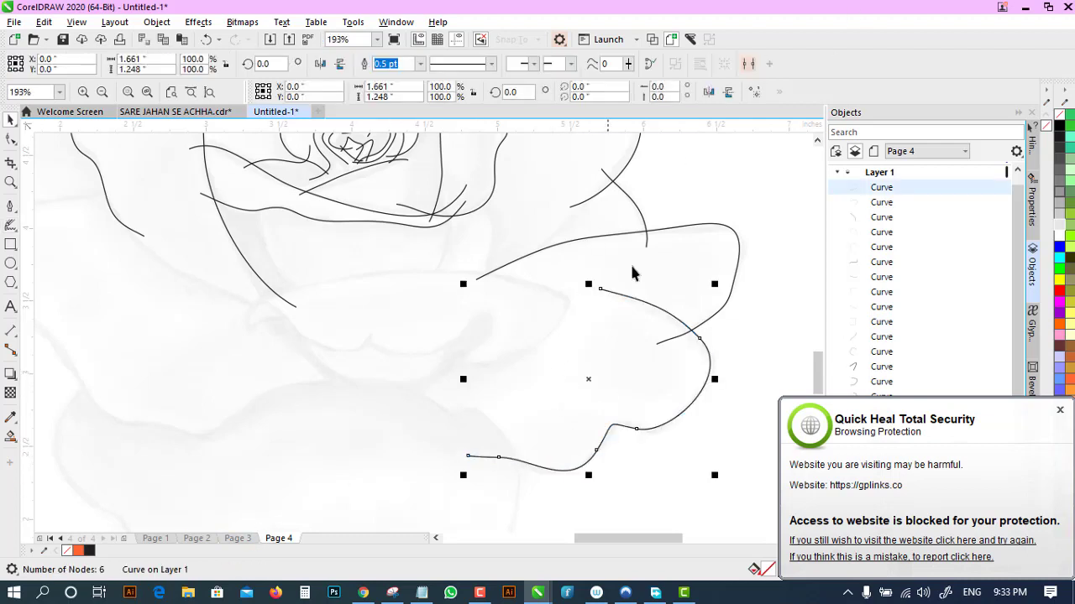
key(space)
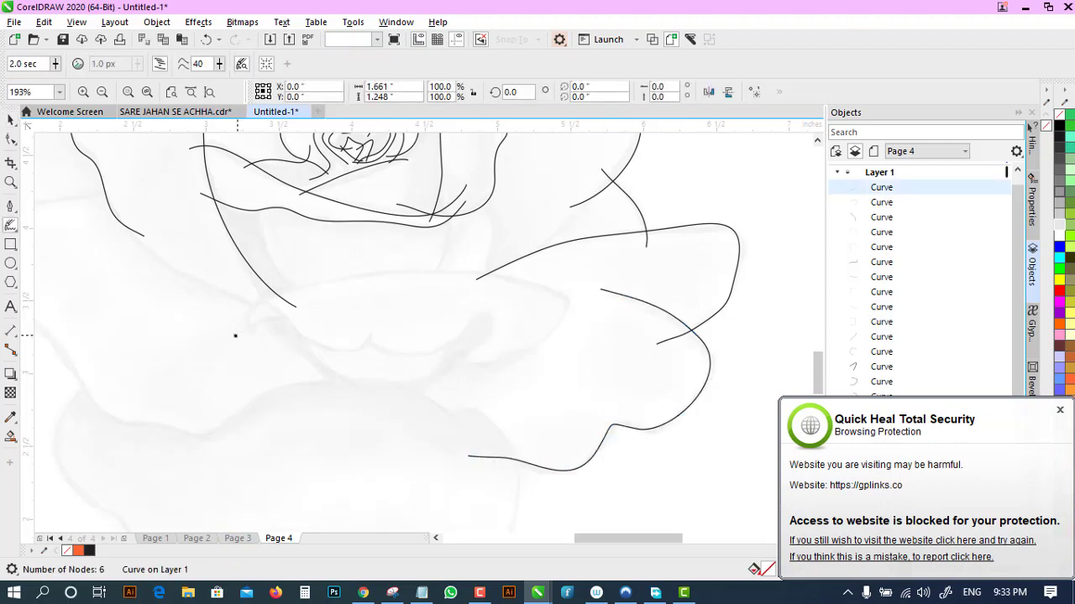
- Trace the upper edge of the folded petal below the front petal, about 2.26 × 0.42 in
mouse_move(237, 333)
mouse_down()
mouse_move(294, 287)
mouse_move(352, 279)
mouse_move(512, 280)
mouse_move(581, 306)
mouse_up()
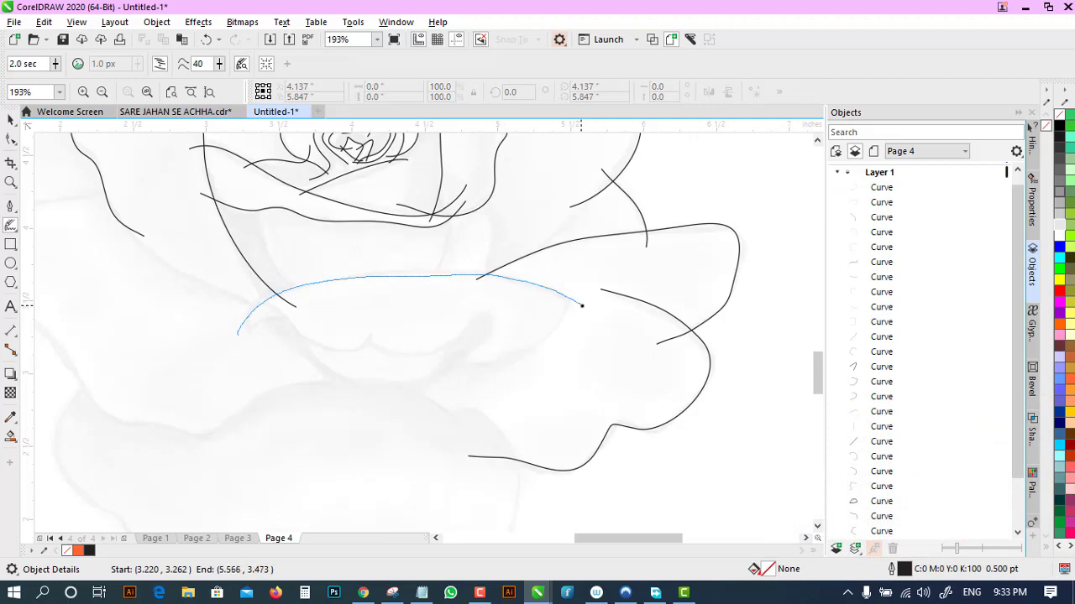
key(space)
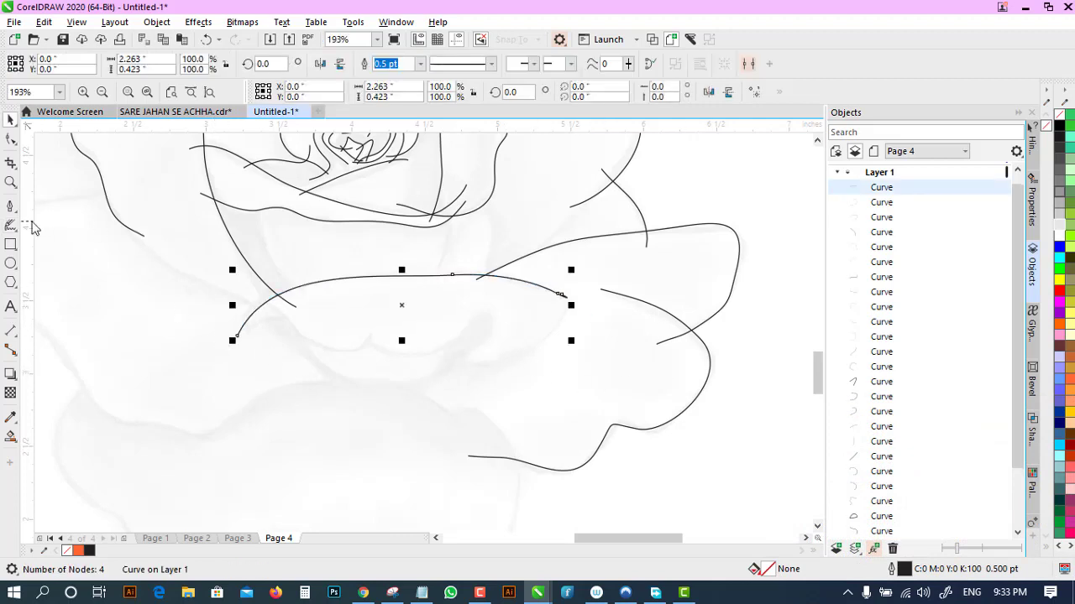
key(space)
- Trace the folded petal's inner and lower curves, including a left fold about 1.19 × 0.25 in and a right edge about 0.94 × 0.56 in
mouse_move(357, 322)
mouse_down()
mouse_move(474, 335)
mouse_move(502, 309)
mouse_move(443, 368)
mouse_move(394, 386)
mouse_move(327, 366)
mouse_move(286, 307)
mouse_up()
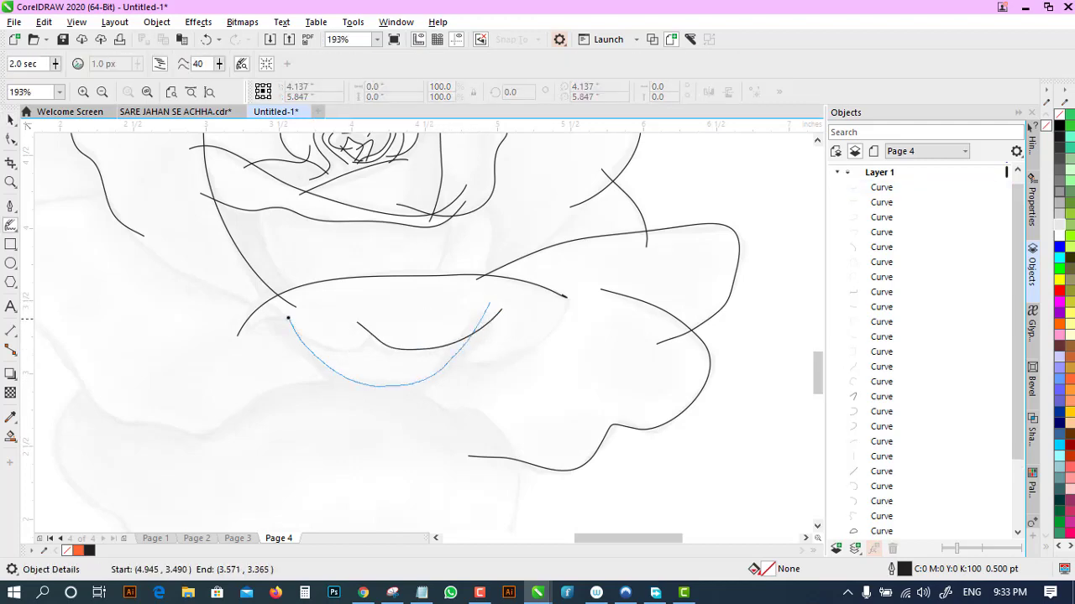
key(s)
mouse_move(389, 311)
mouse_down()
mouse_move(359, 341)
mouse_move(313, 342)
mouse_up()
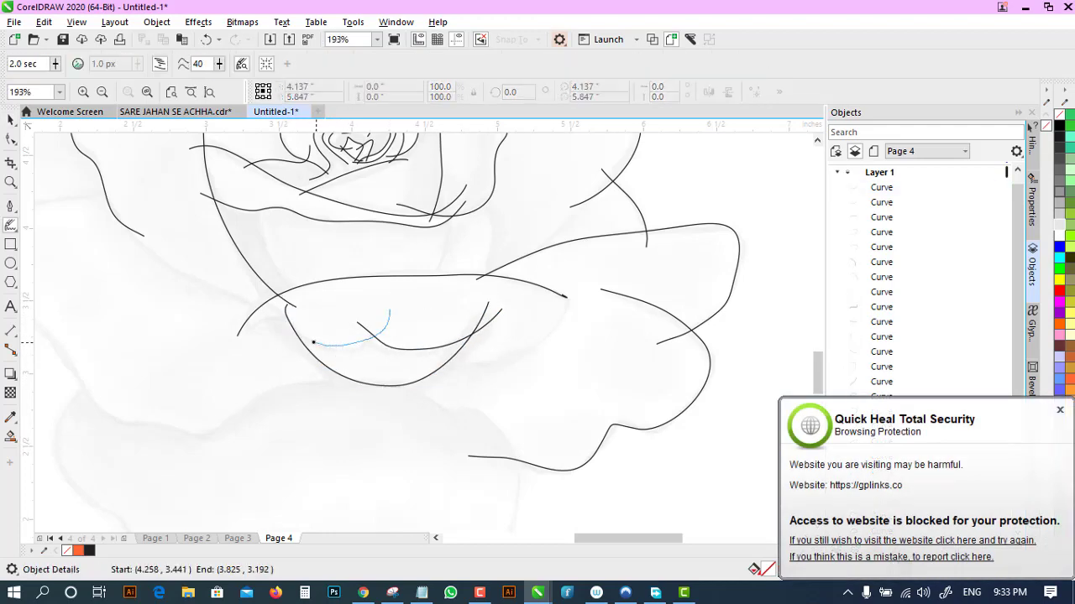
drag(222, 327, 216, 328)
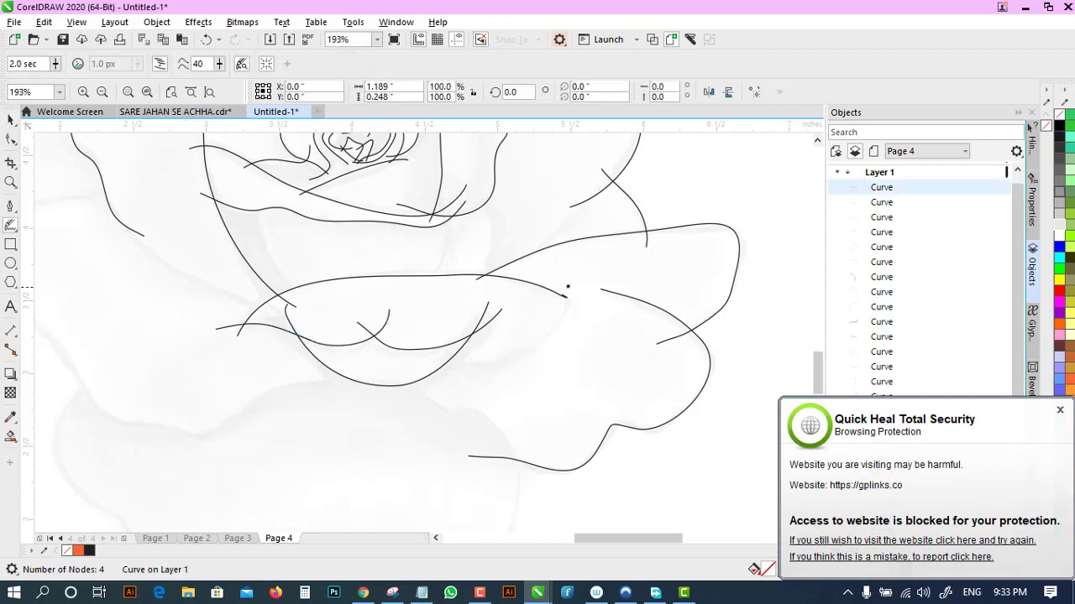
drag(556, 284, 421, 360)
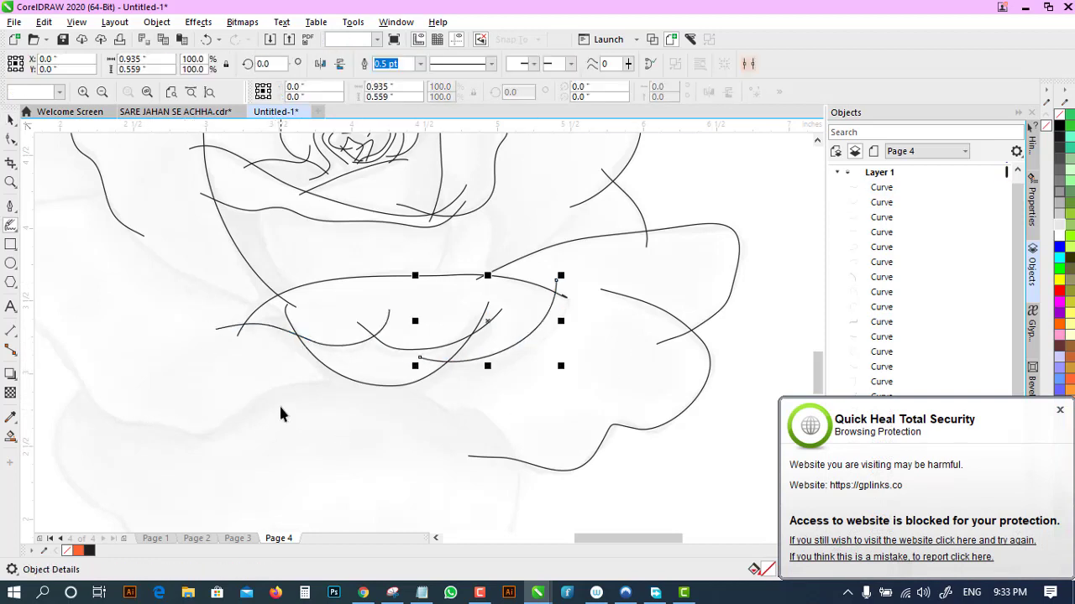
- Trace the left petal's lower edge about 1.02 × 0.68 in and the bottom petal's upper edge, its right part about 0.92 × 0.94 in
mouse_move(121, 212)
mouse_down()
mouse_move(144, 249)
mouse_move(272, 310)
mouse_up()
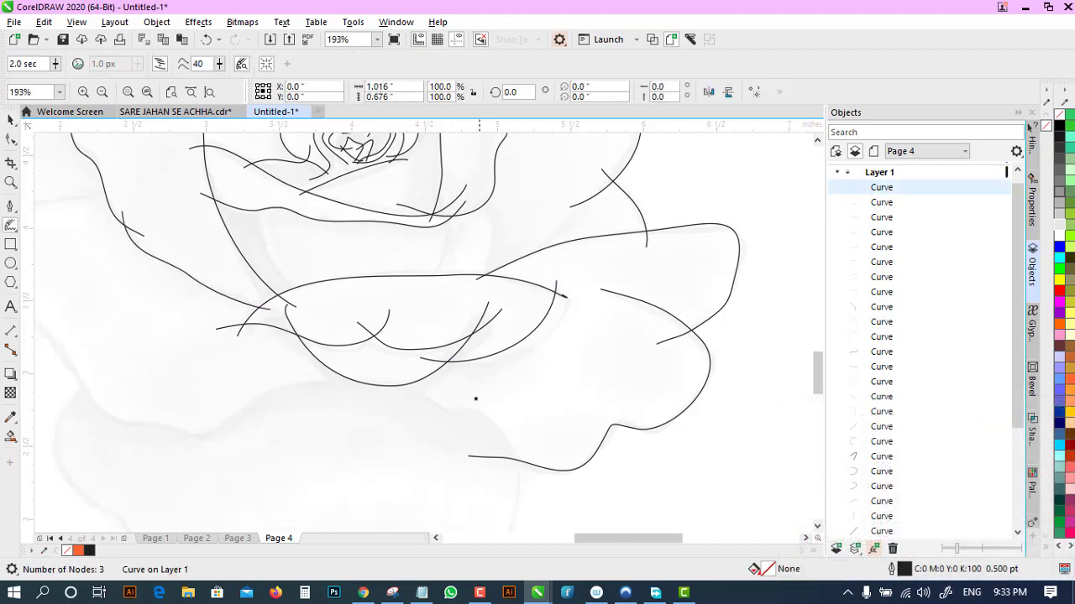
drag(84, 384, 152, 426)
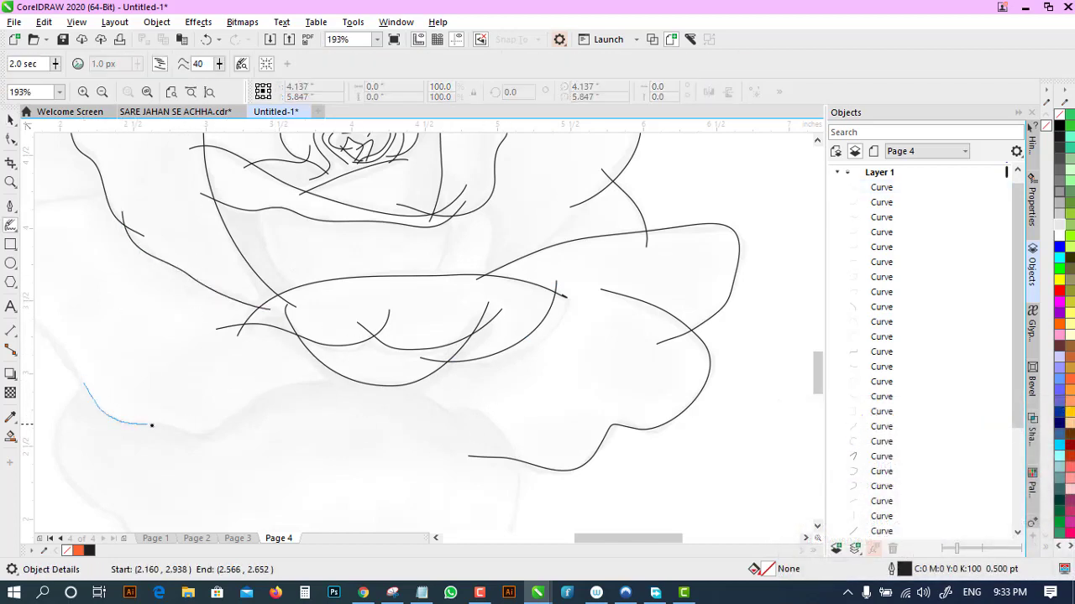
drag(353, 379, 421, 397)
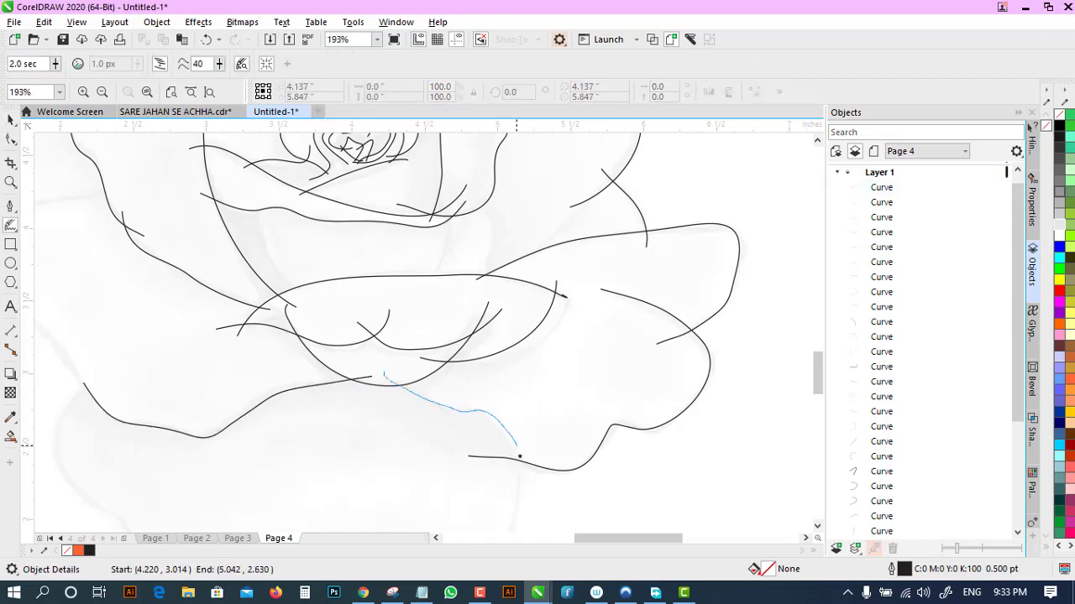
drag(520, 456, 508, 514)
- Trace the bottom petal's lower outline from its left tip, closing the right side with a curve about 1.17 × 1.16 in
drag(815, 365, 815, 385)
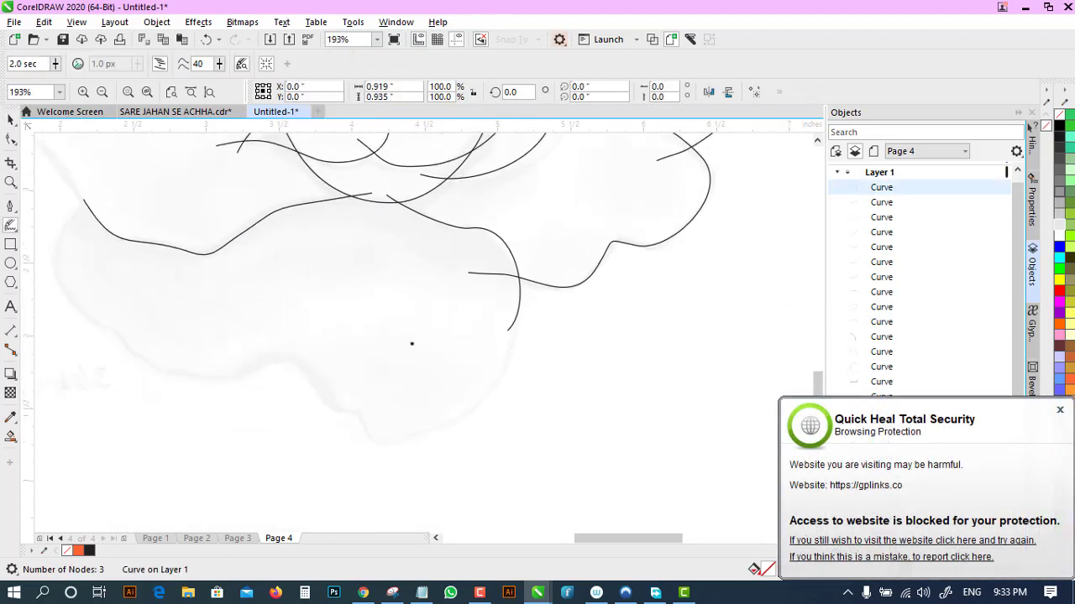
click(94, 199)
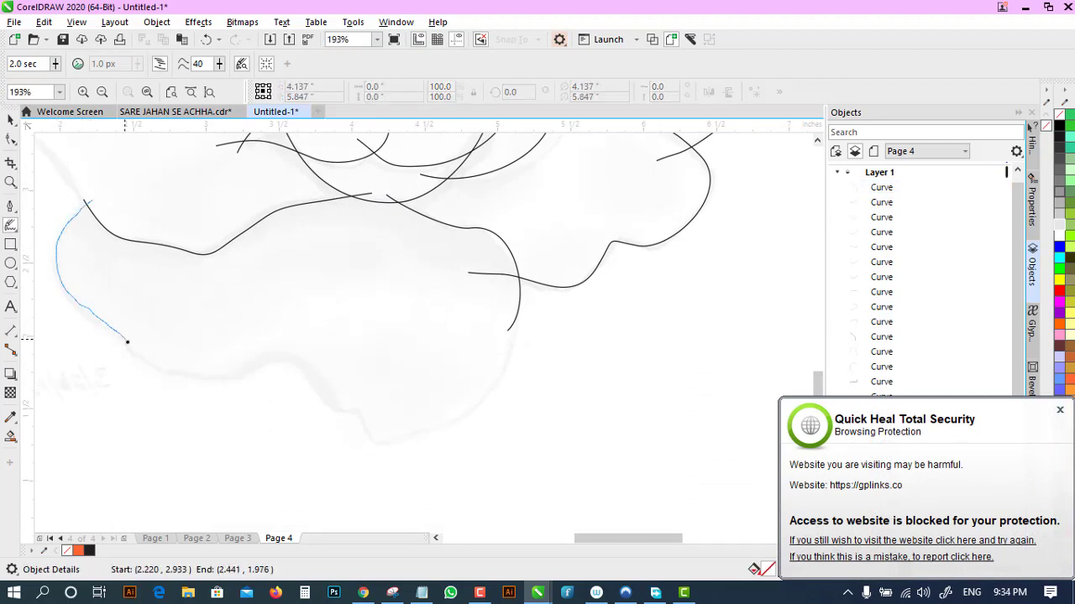
mouse_move(353, 411)
mouse_down()
mouse_move(395, 404)
mouse_move(361, 411)
mouse_move(373, 443)
mouse_move(423, 436)
mouse_move(477, 403)
mouse_up()
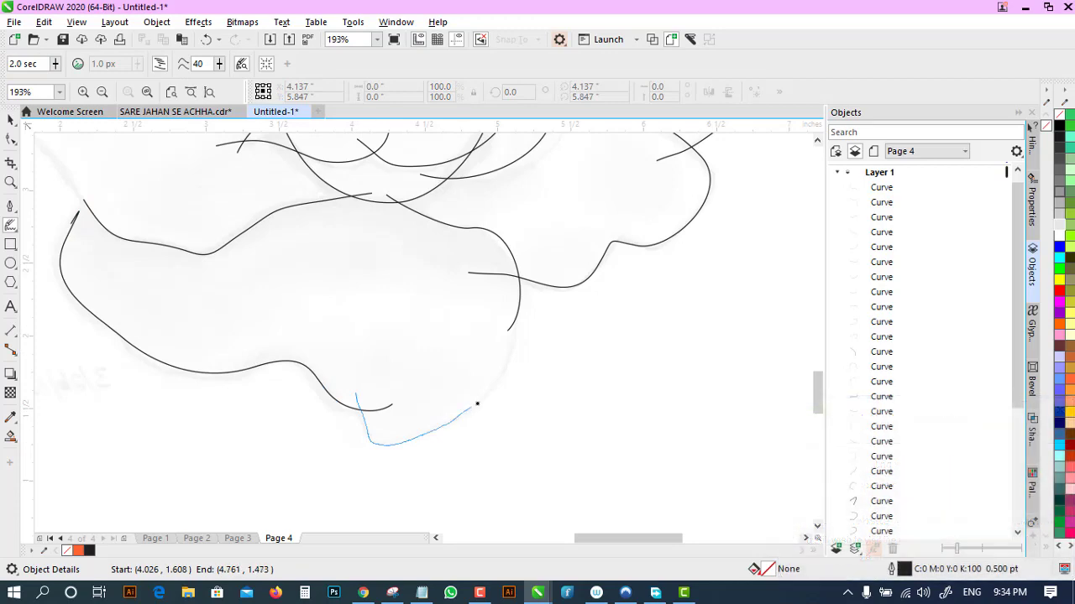
drag(526, 300, 497, 279)
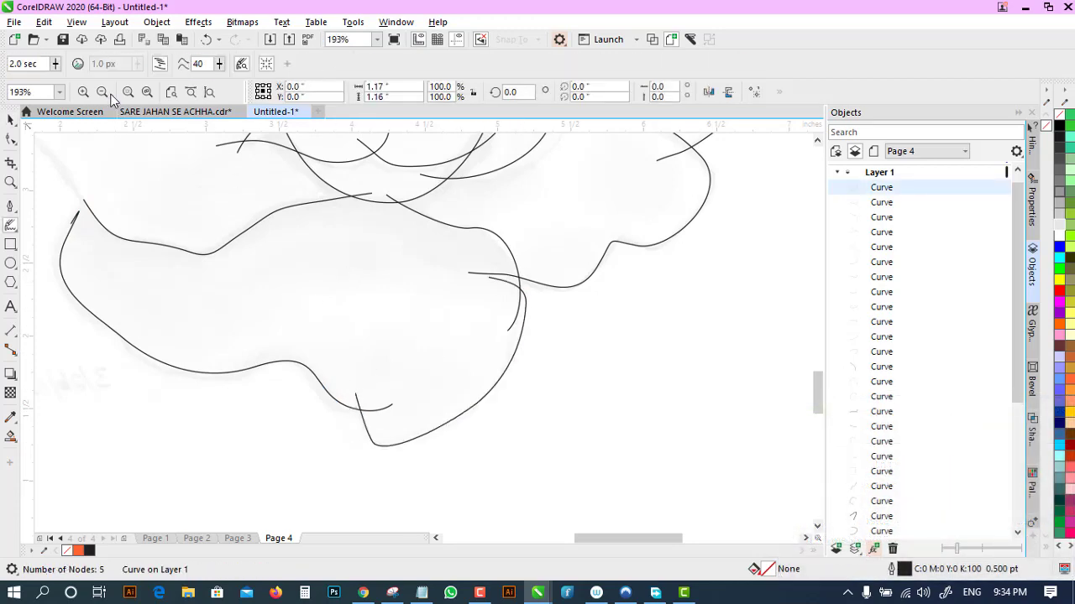
- Trace the small outer left petal, then the lower left petal's top edge about 1.02 × 0.53 in and outer edge about 0.78 × 1.63 in
scroll(446, 399, down, 3)
key(z)
drag(465, 390, 478, 391)
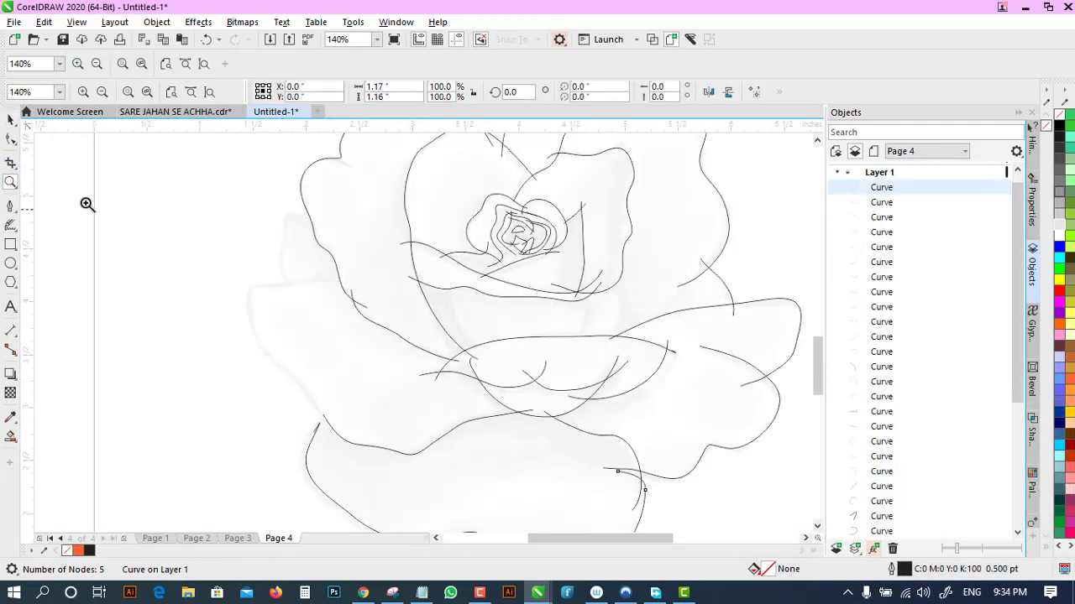
click(10, 207)
click(10, 225)
mouse_move(337, 221)
mouse_down()
mouse_move(299, 215)
mouse_move(281, 242)
mouse_move(309, 304)
mouse_up()
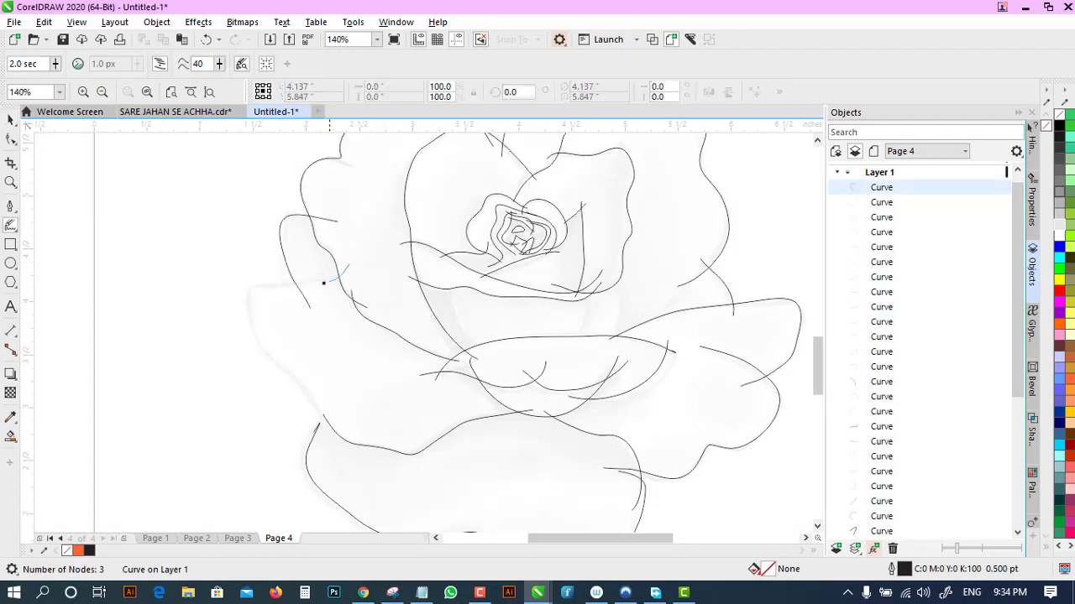
drag(349, 267, 242, 307)
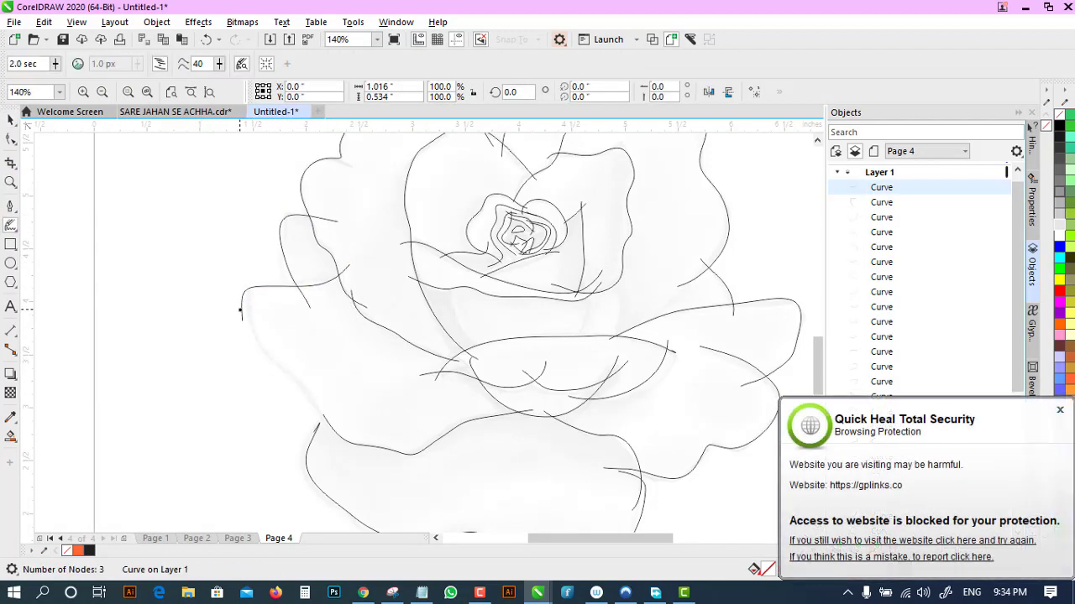
mouse_move(268, 271)
mouse_down()
mouse_move(250, 298)
mouse_move(261, 336)
mouse_up()
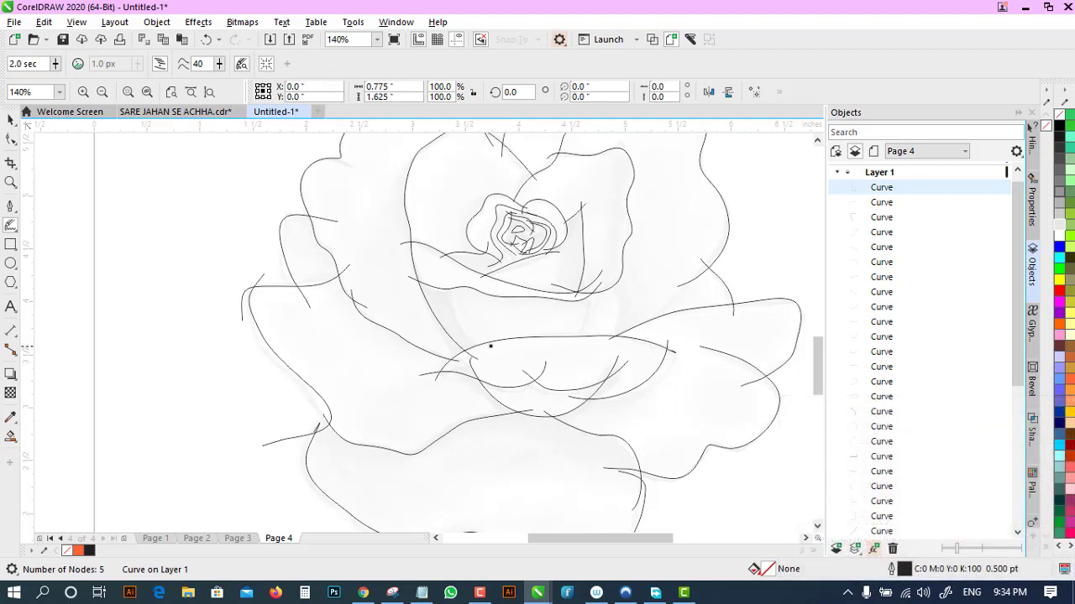
- Trace the two side curves between the front petal and the folded petal, the left one about 0.52 × 0.76 in
drag(613, 262, 613, 269)
drag(618, 327, 637, 339)
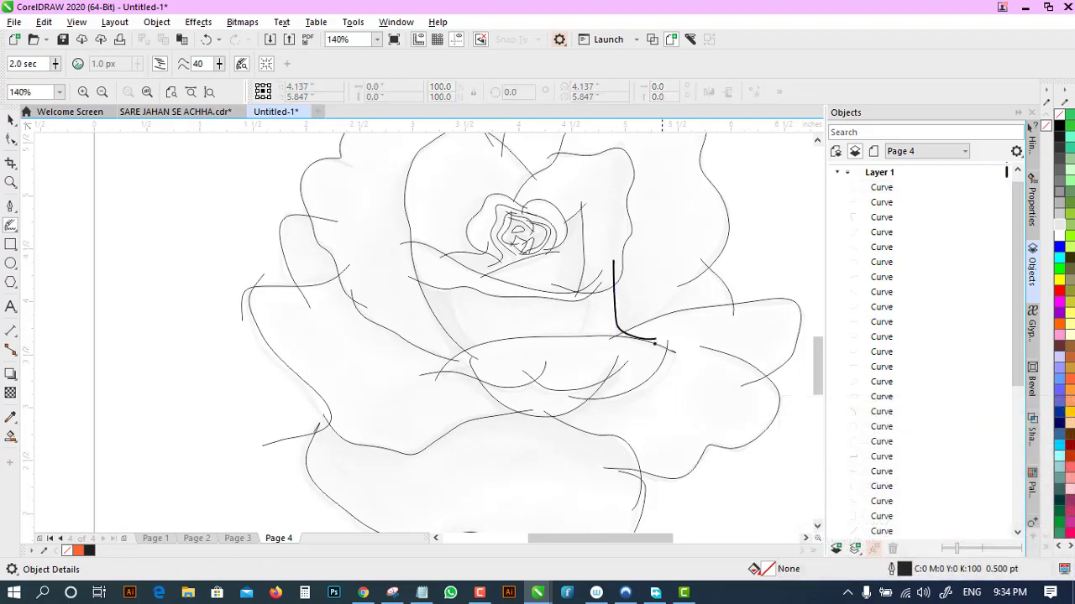
drag(449, 277, 472, 346)
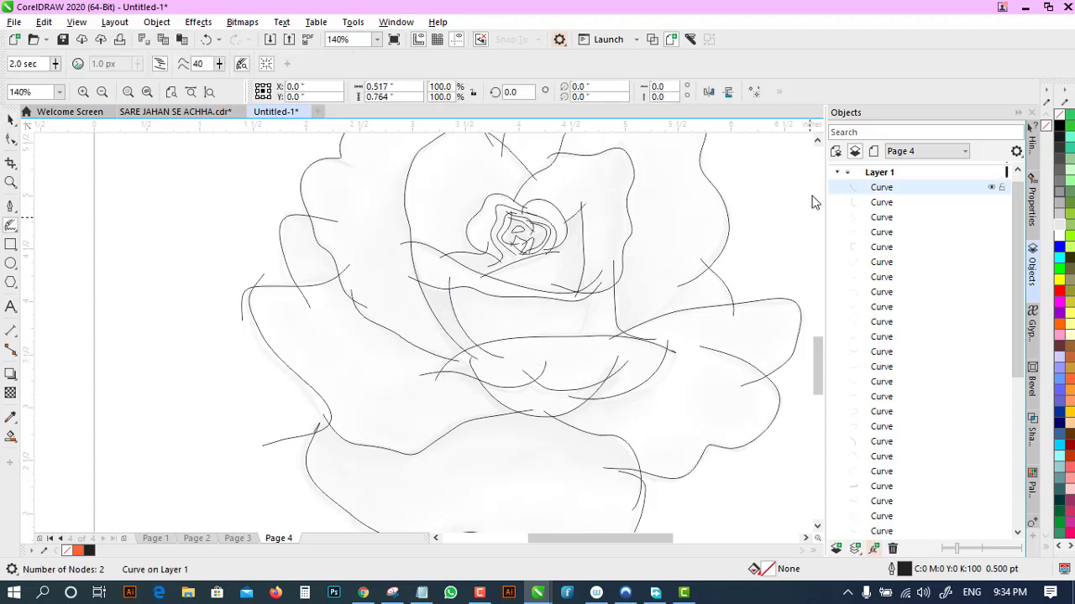
scroll(814, 386, down, 5)
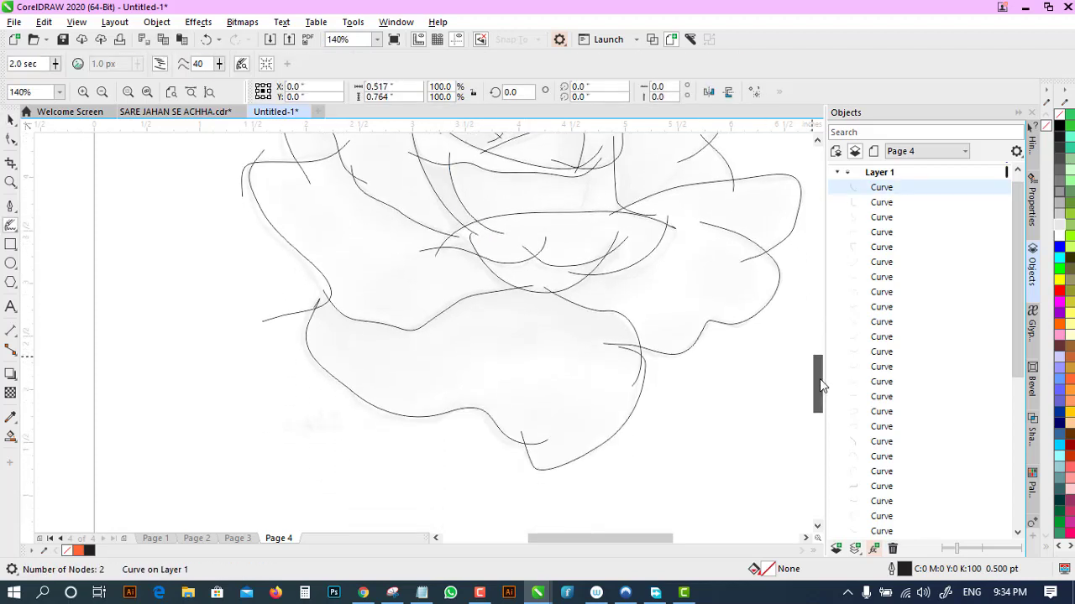
- Fill the outer left petals and the bottom petal with orange using Smart Fill, keeping the 0.5 pt outline
click(101, 92)
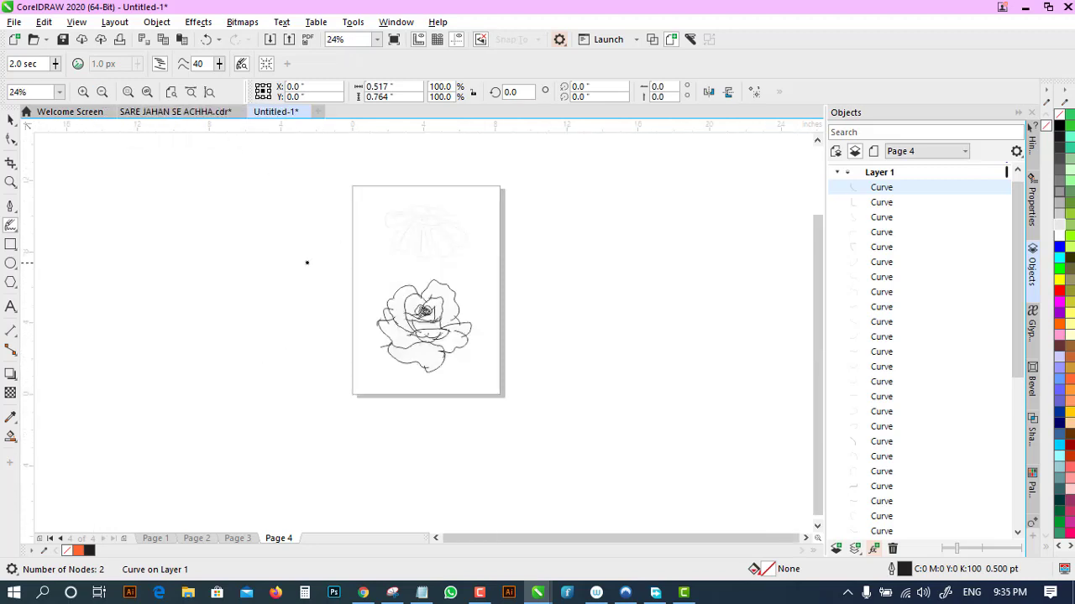
click(12, 181)
drag(504, 379, 504, 379)
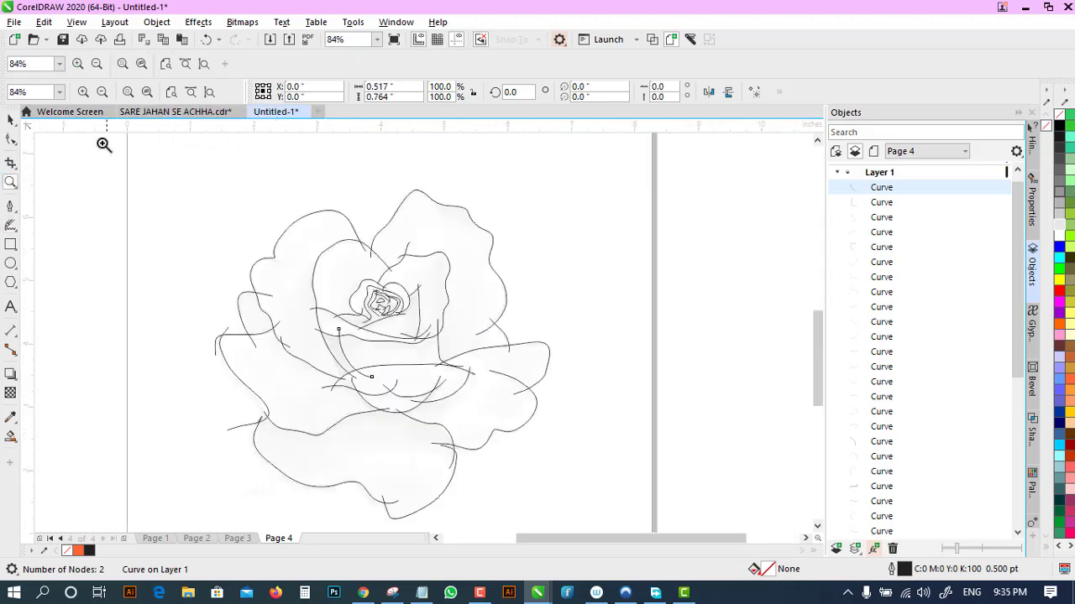
click(11, 120)
click(11, 436)
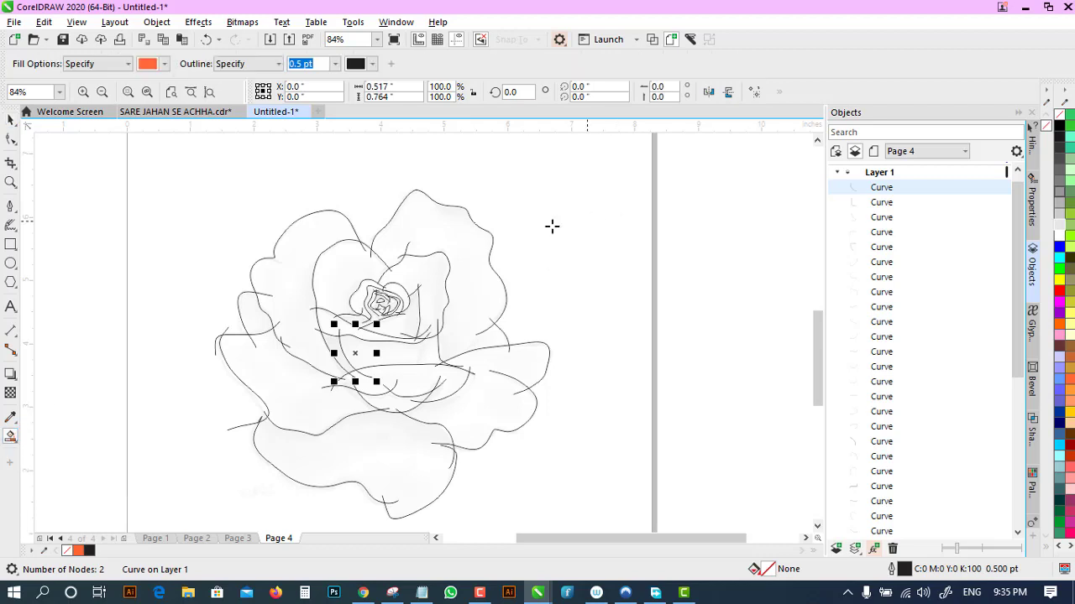
click(308, 282)
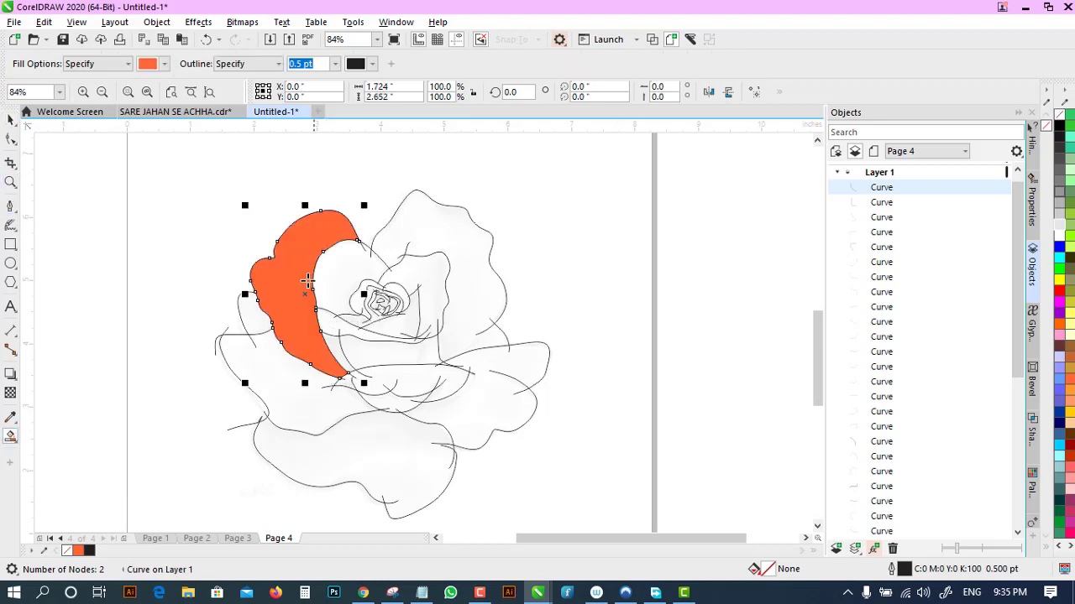
click(252, 321)
click(310, 459)
- Fill the folded front petal, the sliver beneath it, the lower right petal and the large upper right petal with orange
click(417, 374)
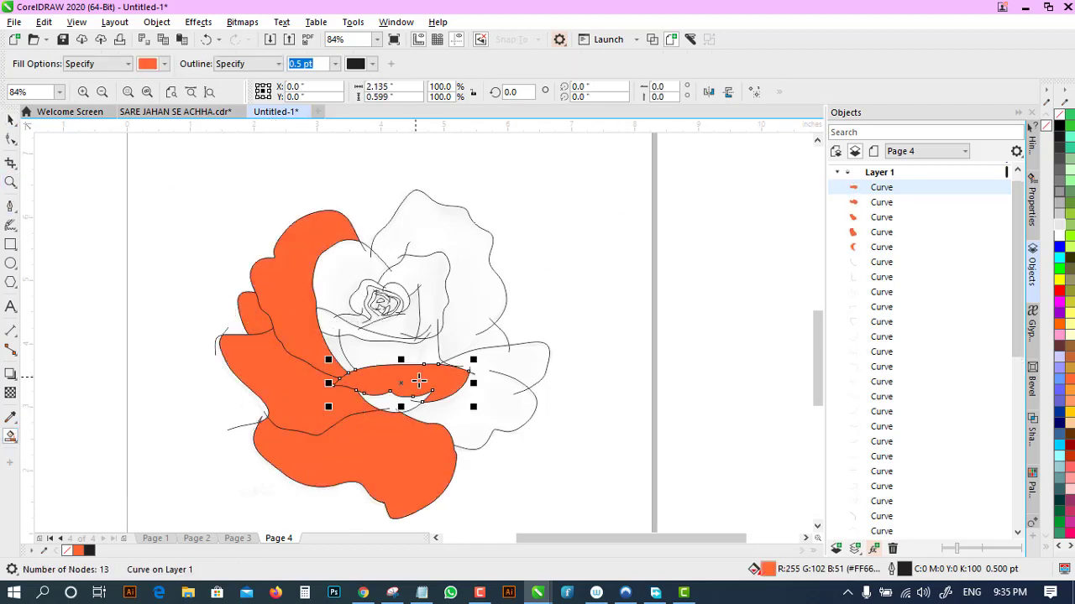
click(401, 407)
click(485, 404)
click(481, 312)
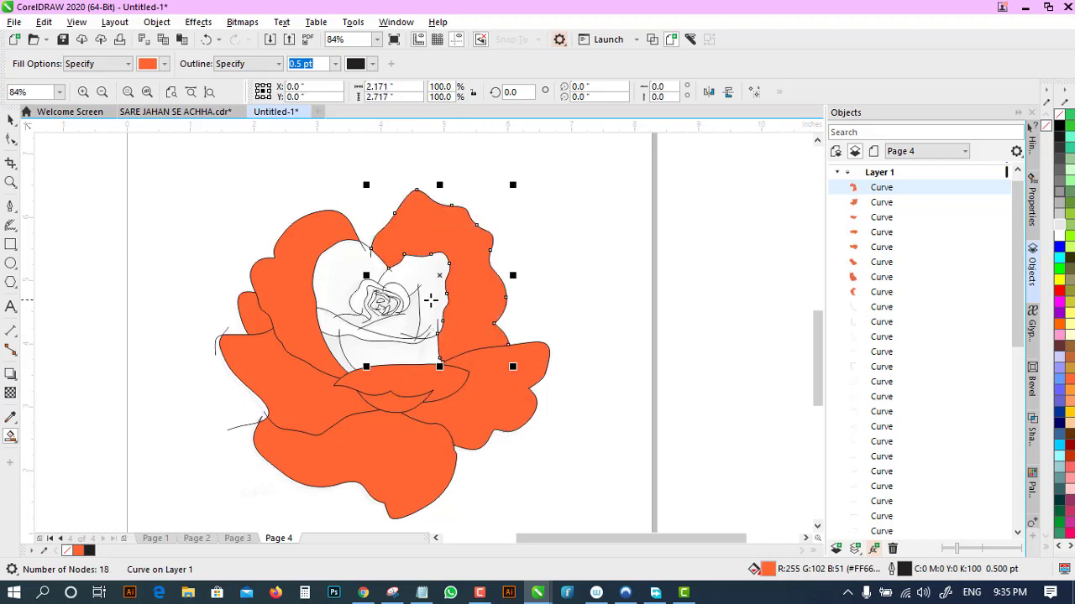
- Fill the inner petals surrounding the rose's centre and the bands above the folded front petal with orange
click(431, 300)
click(348, 276)
click(357, 303)
click(335, 328)
click(378, 351)
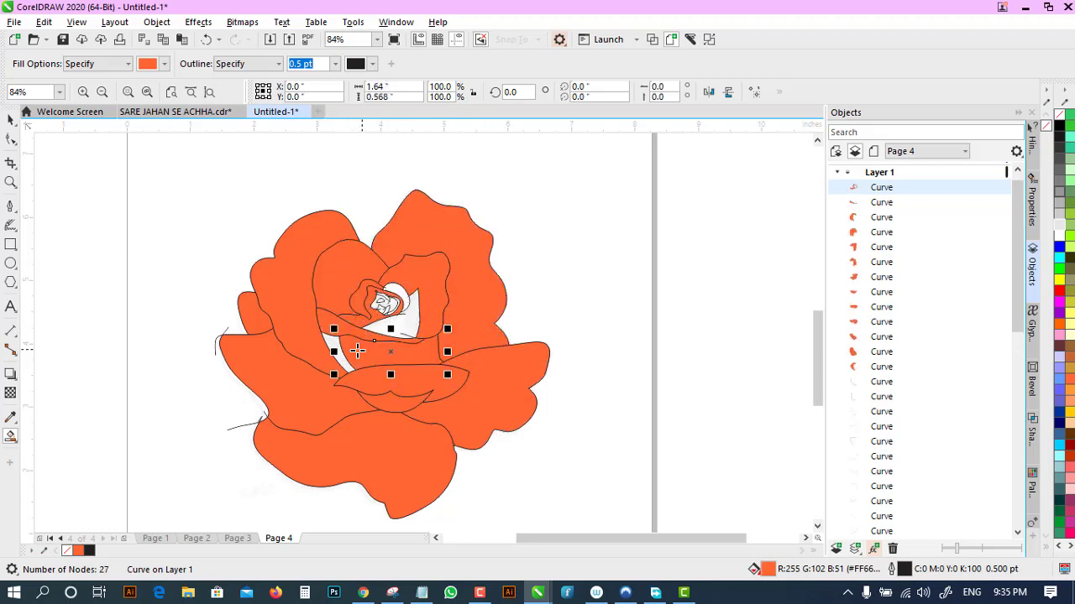
click(337, 351)
click(403, 328)
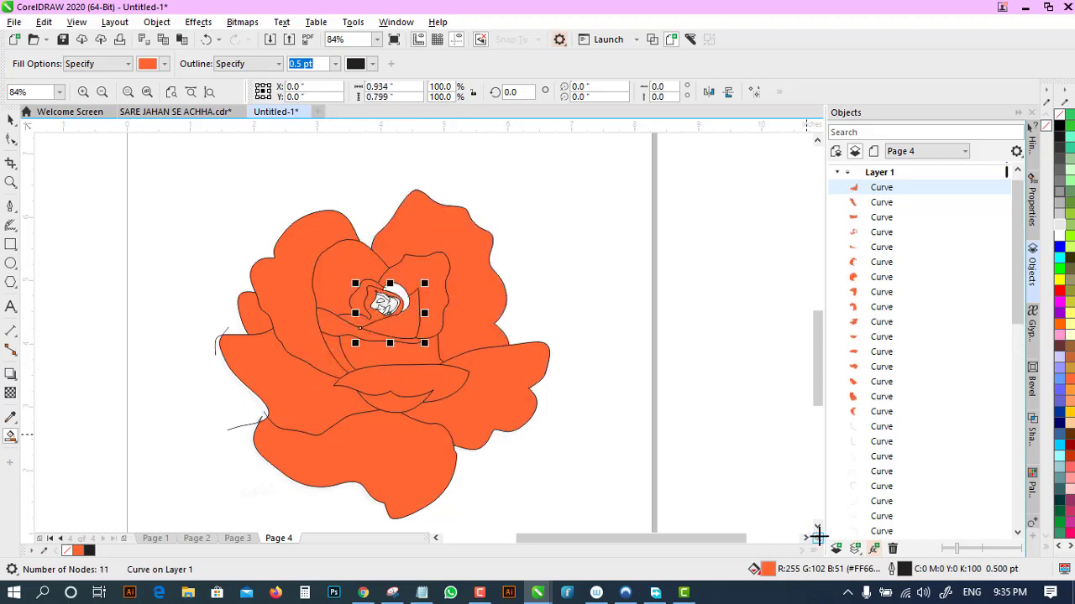
- Fill the rounded petal beside the rose's centre and the nested shapes within the bud with orange
drag(817, 538, 750, 492)
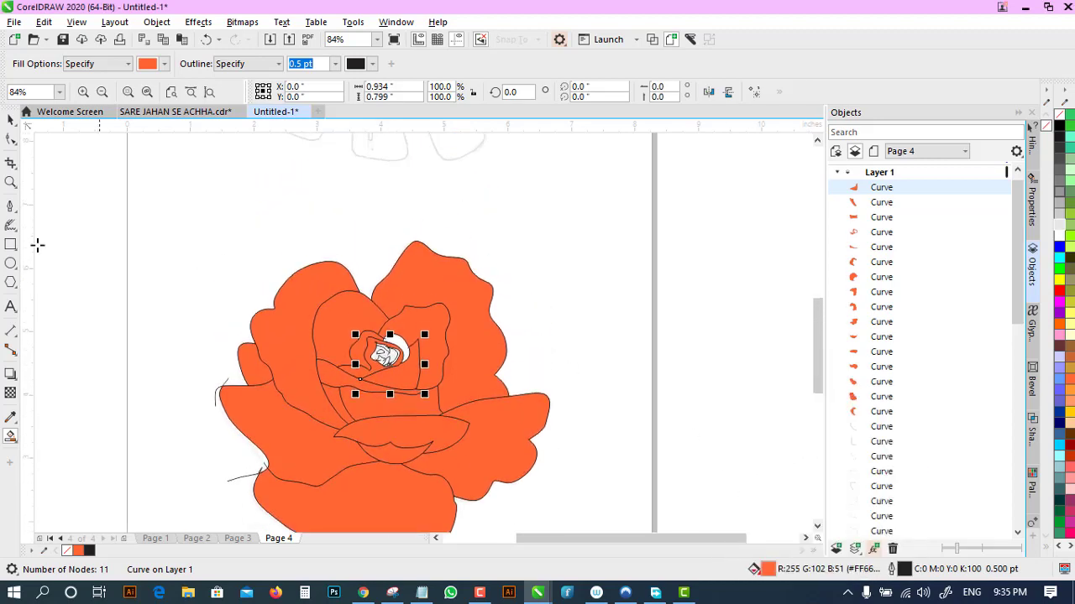
click(11, 182)
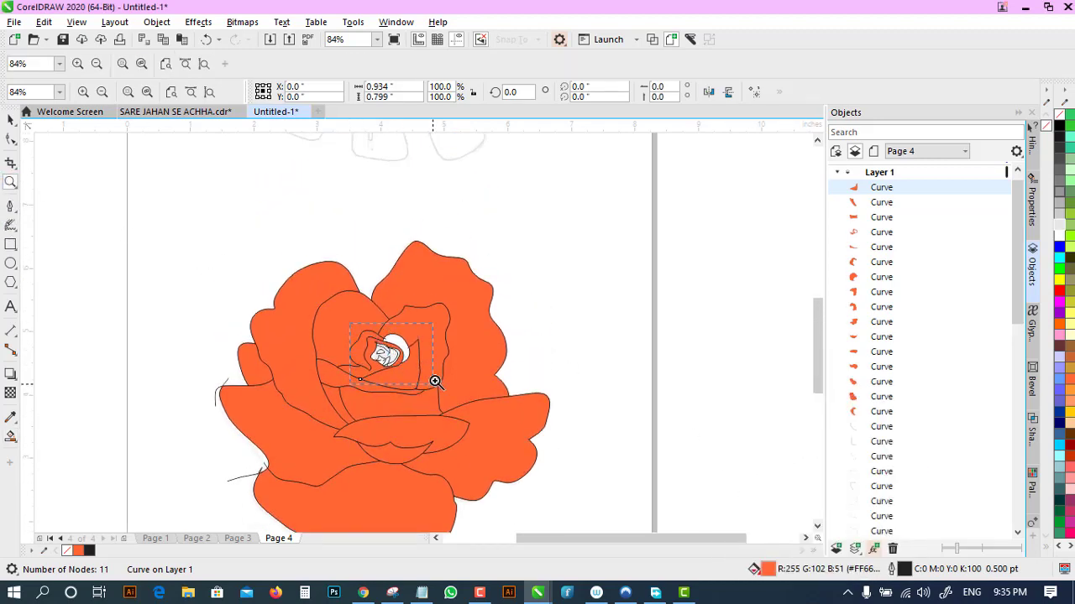
drag(435, 381, 435, 382)
click(13, 437)
click(443, 243)
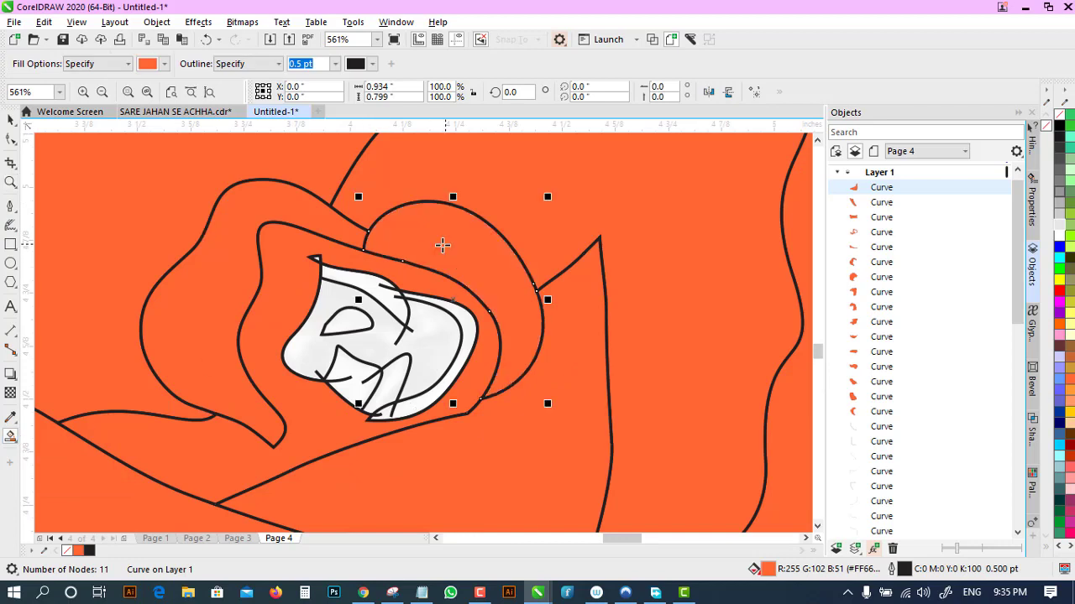
click(432, 334)
click(468, 322)
- Fill the remaining small shapes inside the centre bud with orange, including the tiny triangle at its upper left tip
click(373, 288)
click(346, 323)
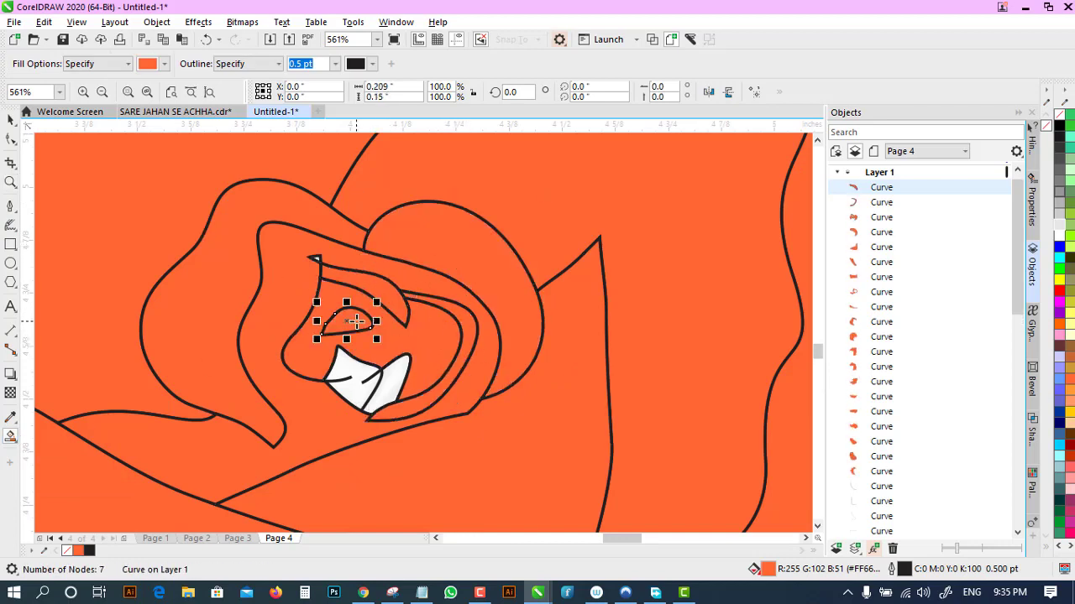
click(348, 377)
click(396, 373)
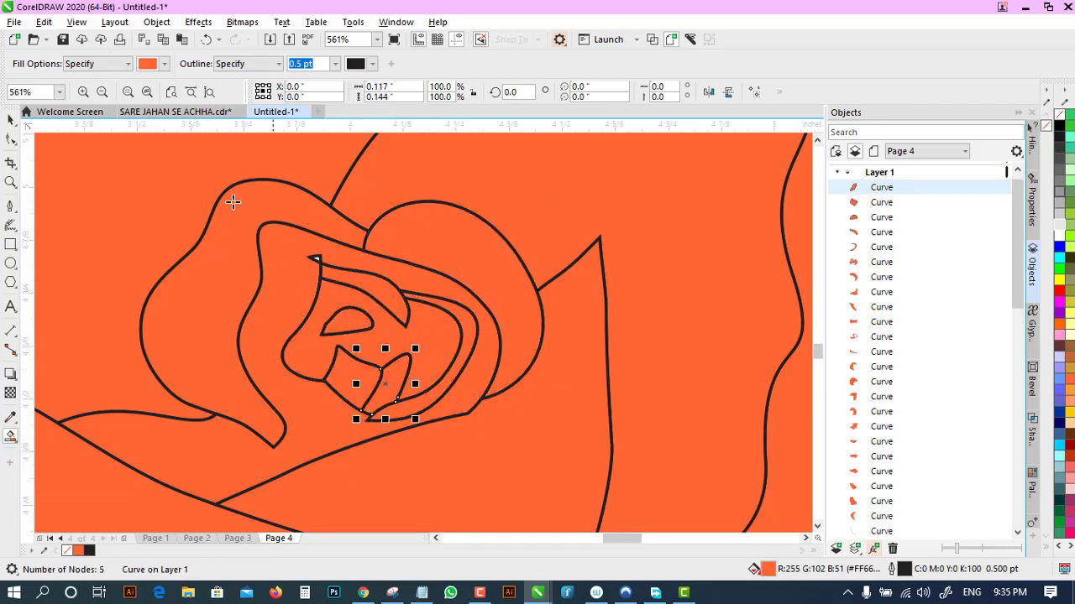
click(316, 258)
- Select the run of orange-filled curves in the object list and move them off the line art to the right of the page
click(102, 92)
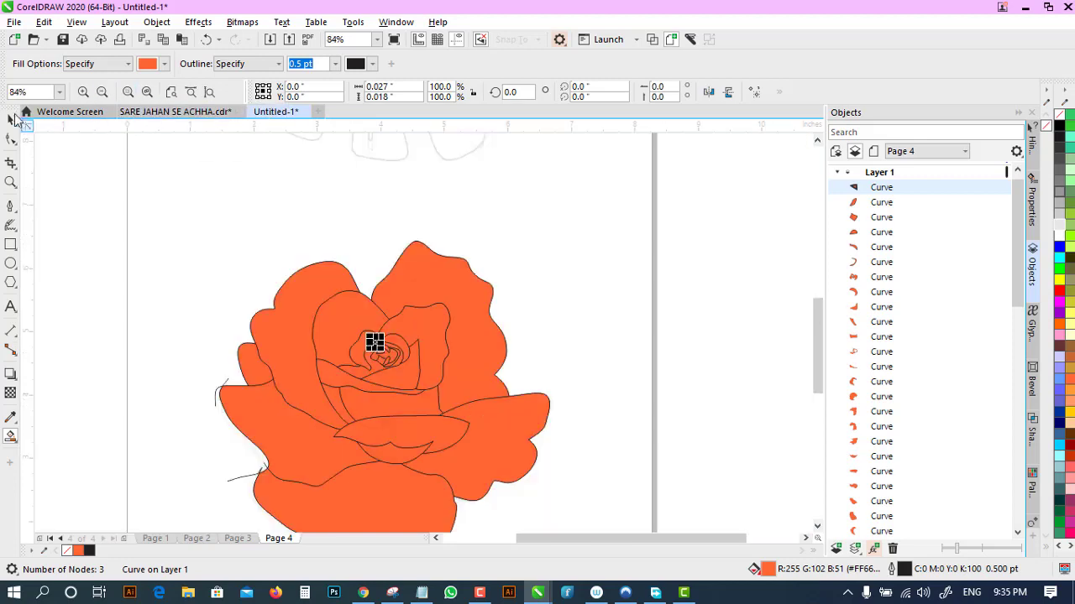
click(11, 120)
click(596, 278)
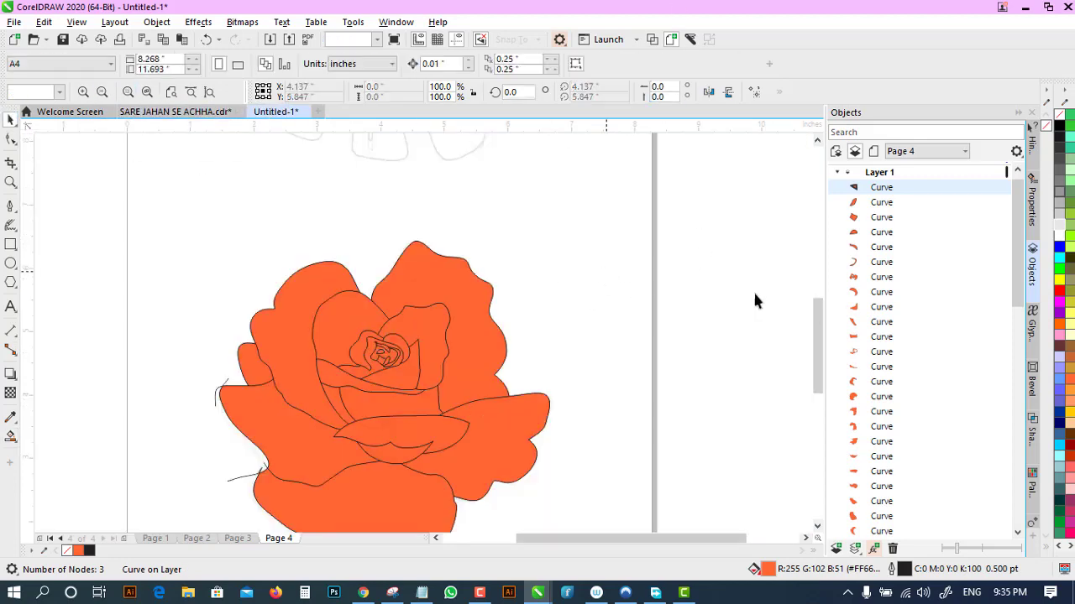
click(994, 189)
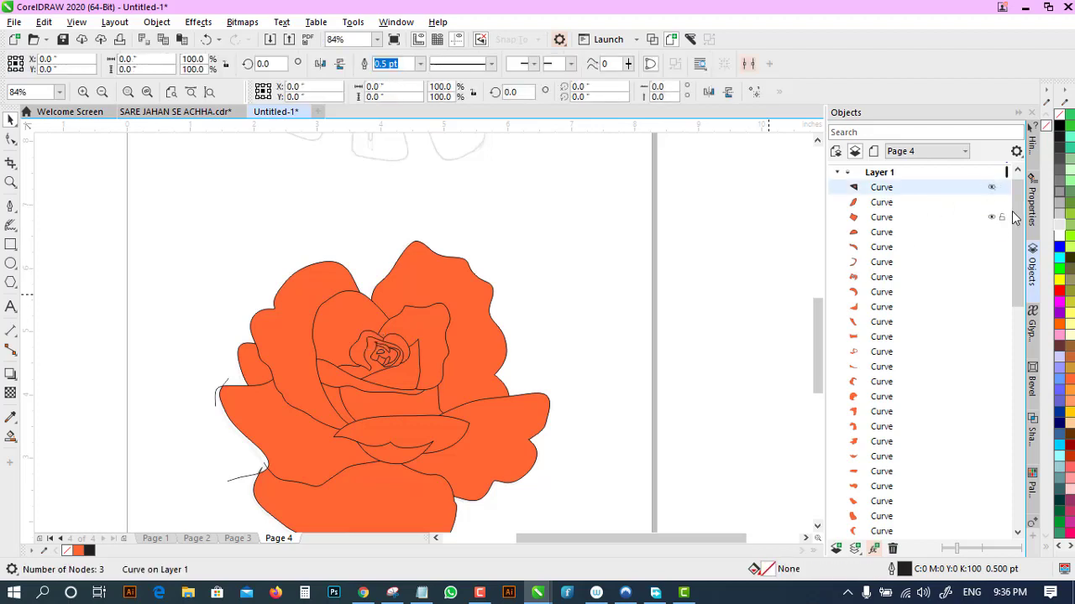
click(103, 90)
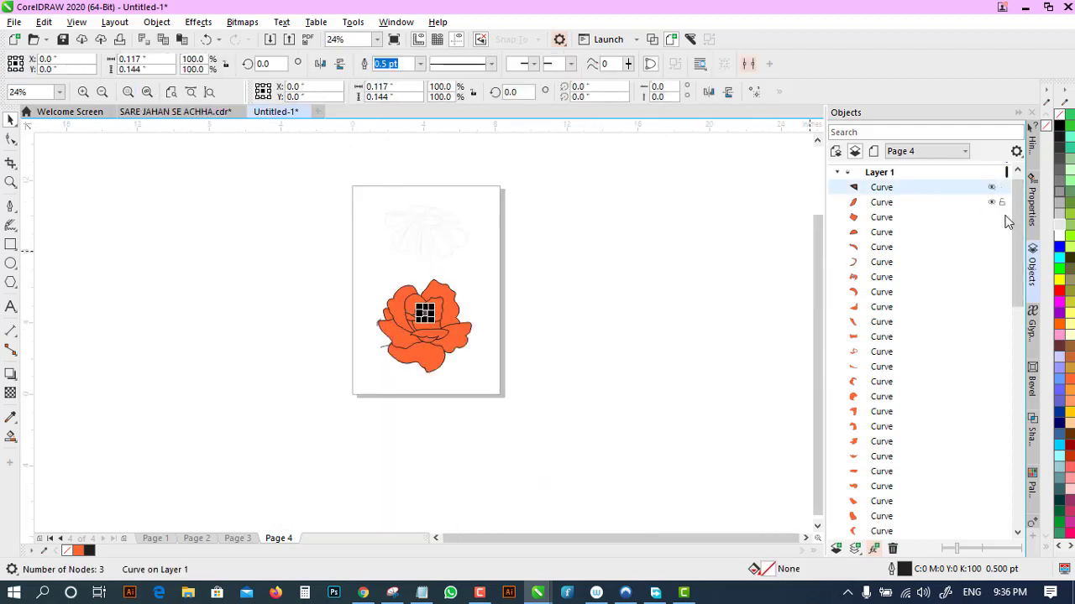
click(1004, 207)
click(907, 187)
drag(1016, 208, 1015, 288)
click(884, 277)
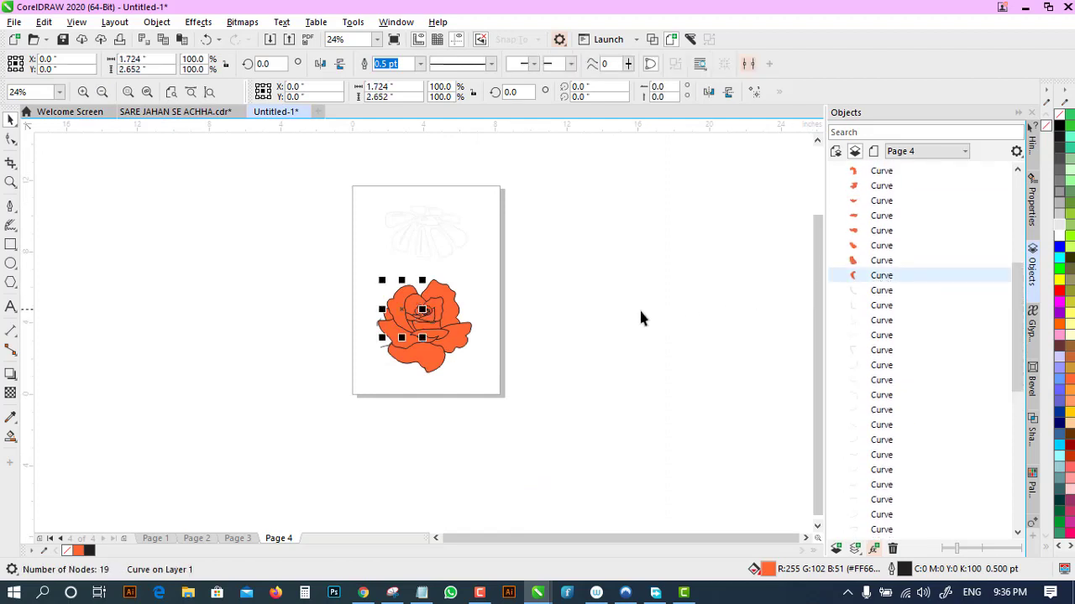
scroll(1005, 290, up, 6)
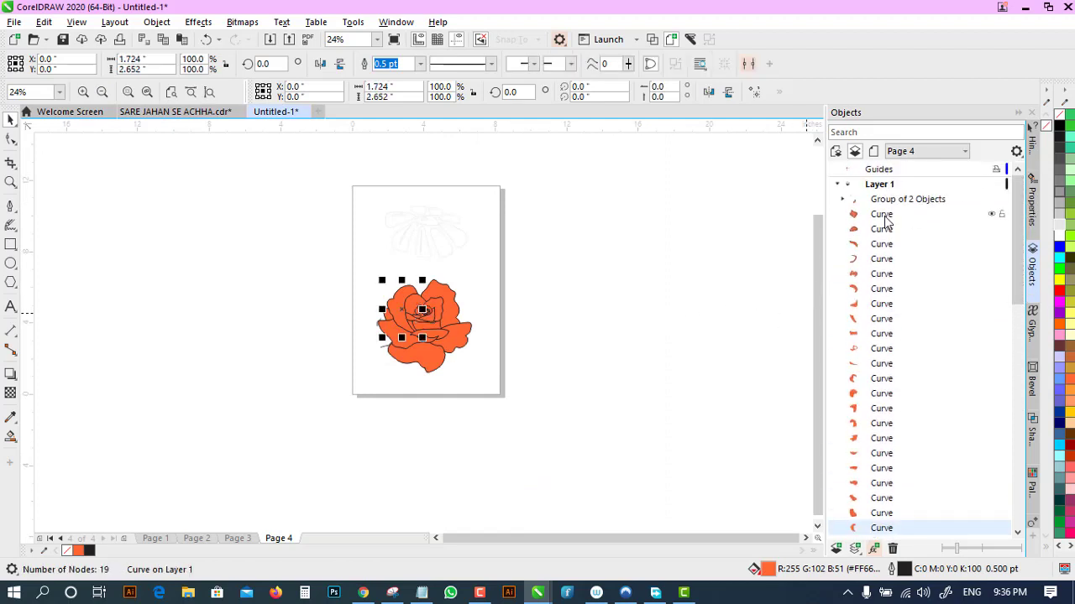
shift+click(883, 216)
drag(438, 290, 583, 290)
- Move the line art and the filled rose together about 8.07 in left, placing the filled rose on the page
drag(613, 382, 612, 378)
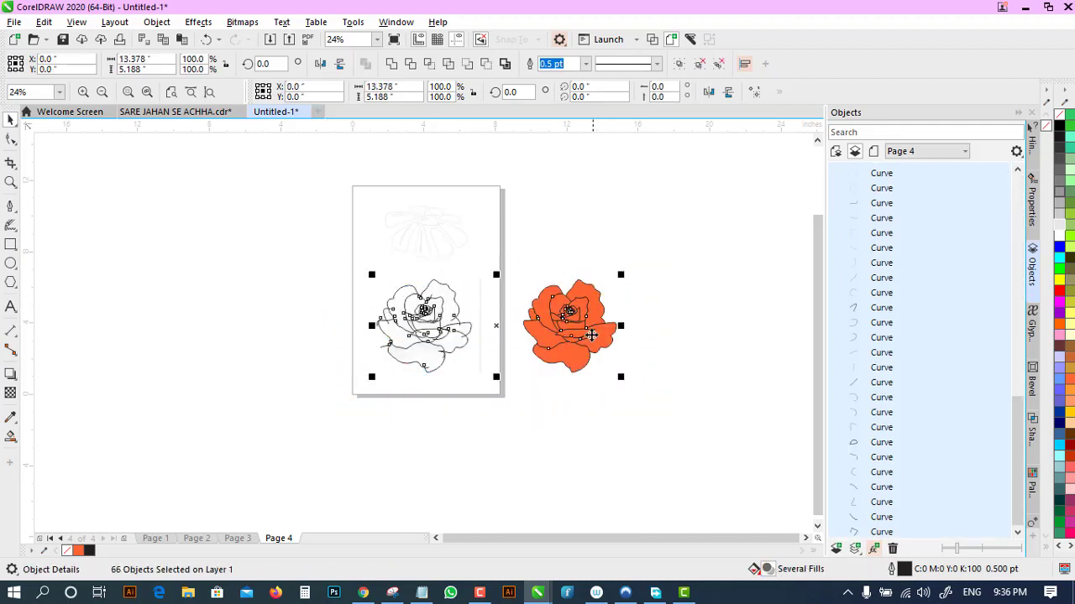
drag(590, 332, 453, 322)
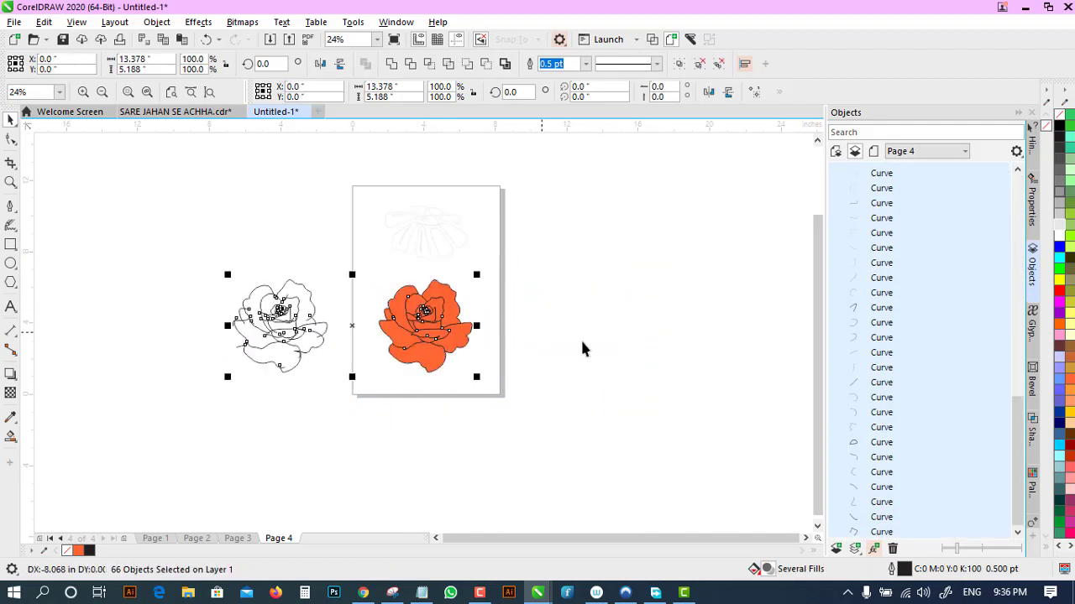
click(314, 252)
- Fill the unfilled sliver and the tiny triangle in the centre of the orange rose with orange
click(11, 182)
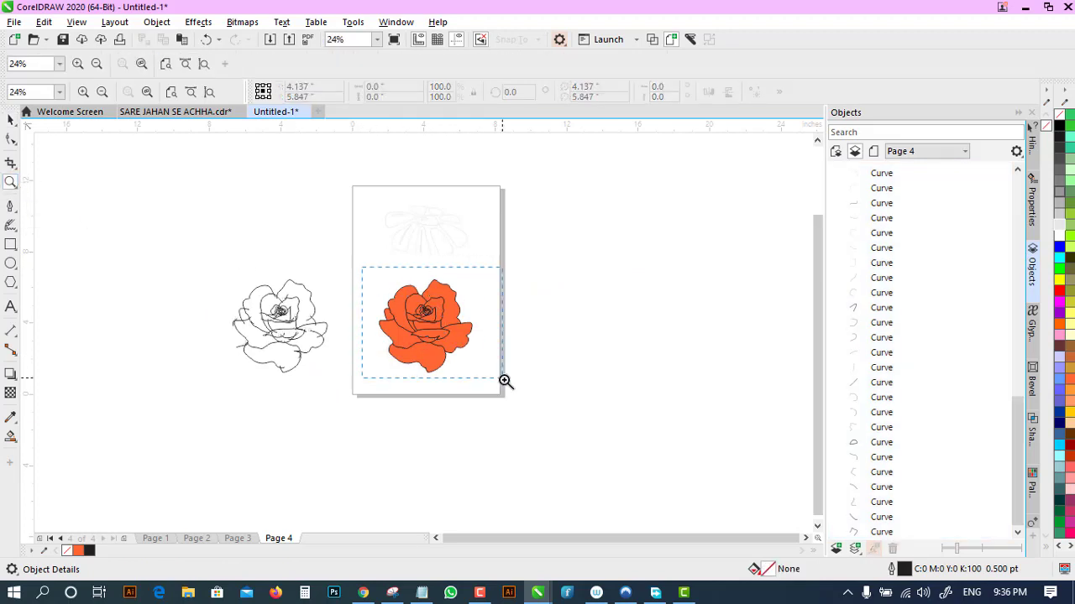
drag(505, 382, 503, 380)
drag(344, 260, 432, 300)
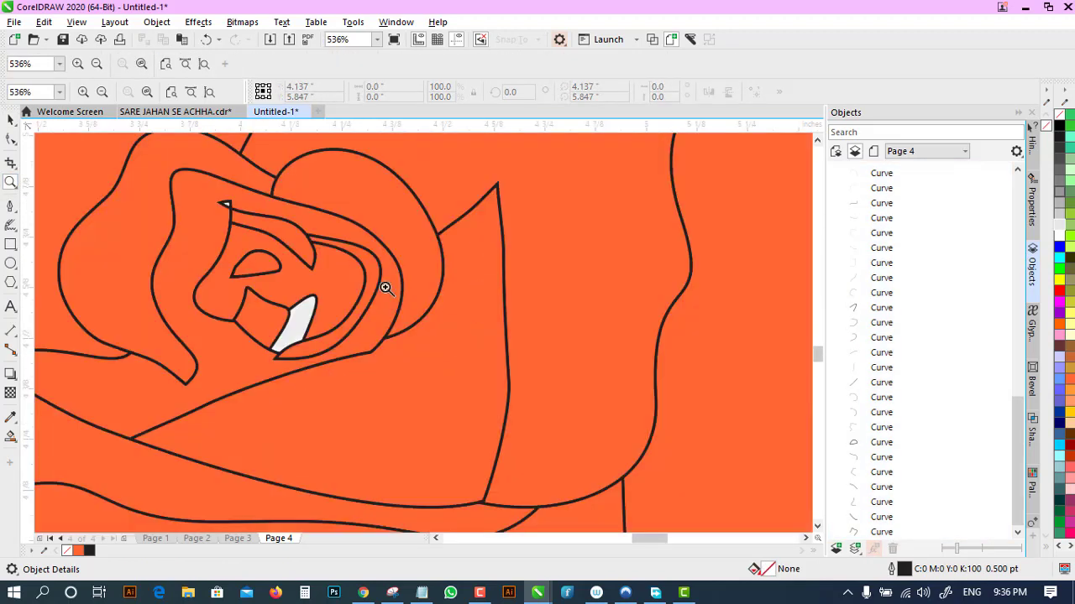
click(11, 436)
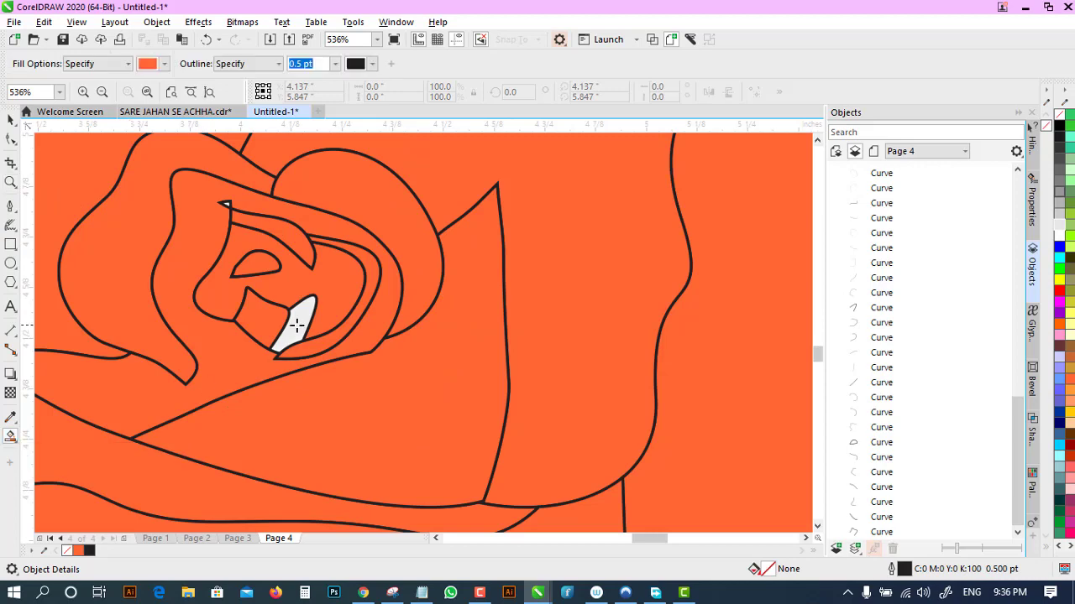
click(293, 317)
click(227, 203)
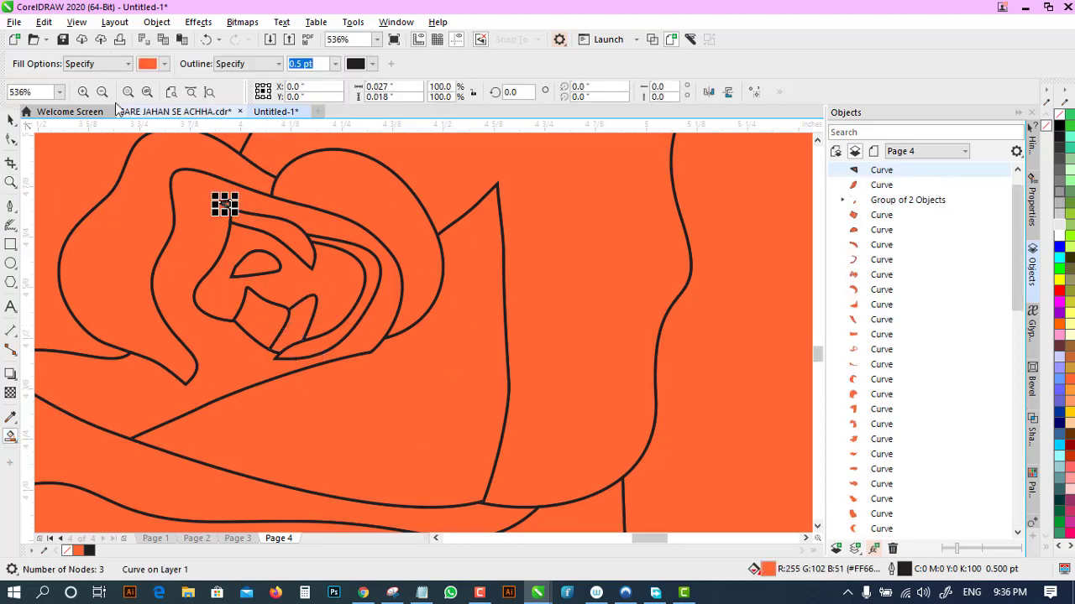
- Select all the pieces of the orange rose on the page, leaving out the line art beside it
click(101, 92)
click(435, 538)
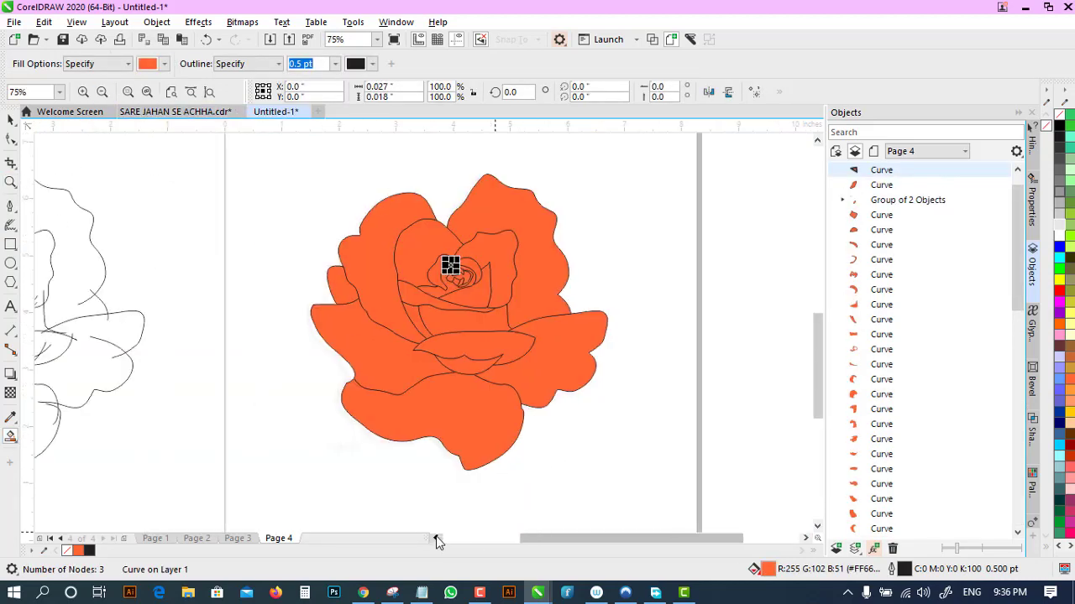
click(10, 120)
drag(392, 141, 723, 424)
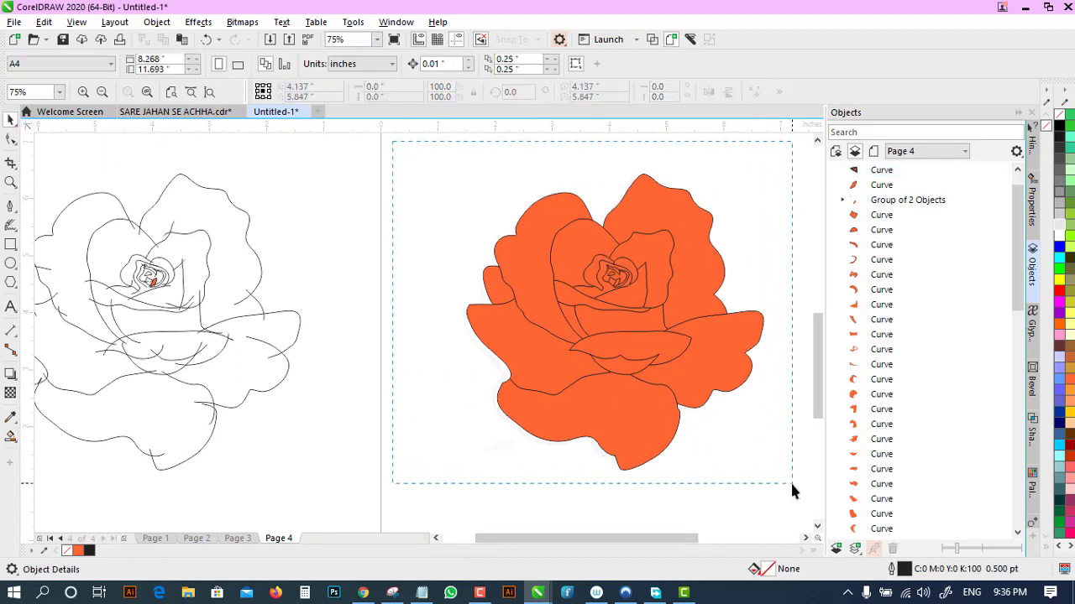
drag(791, 491, 791, 491)
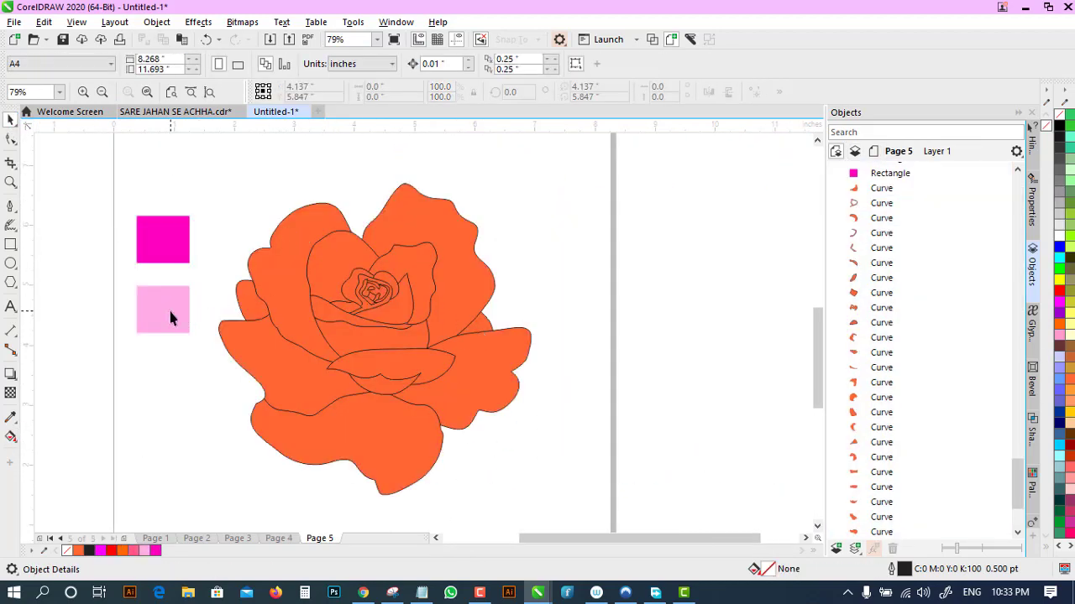
- Apply a linear fountain fill to the bottom petal, from magenta at its lower tip to light pink at its upper edge
click(172, 256)
click(319, 442)
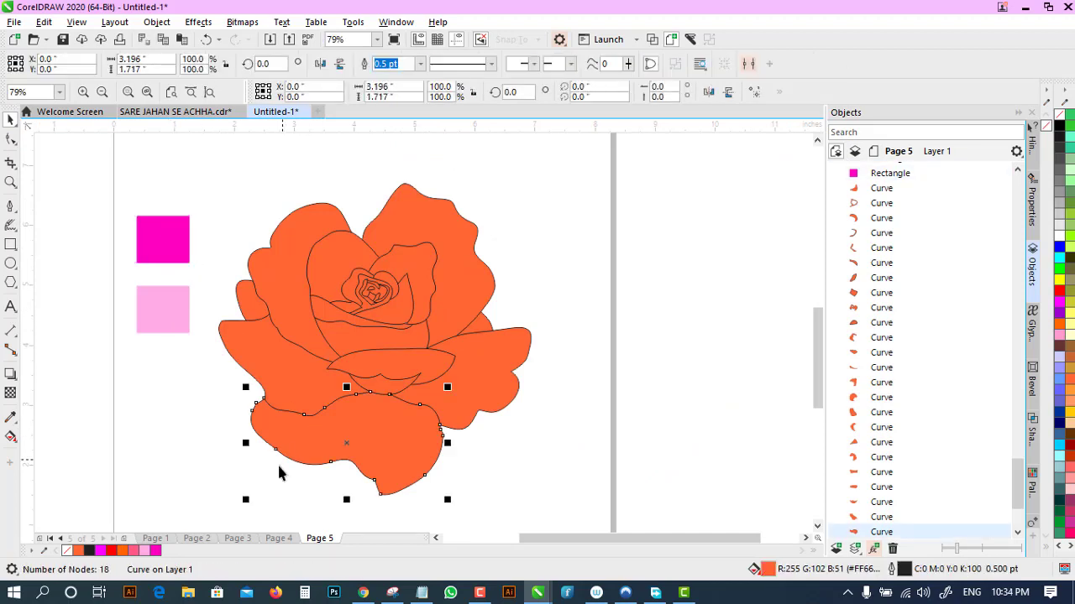
click(11, 437)
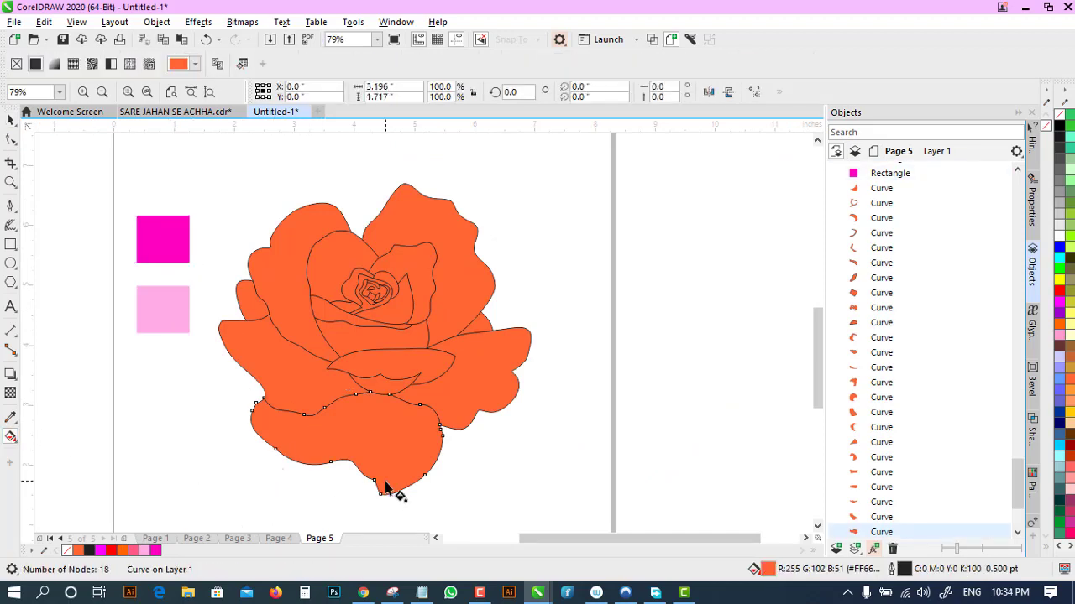
drag(382, 424, 380, 386)
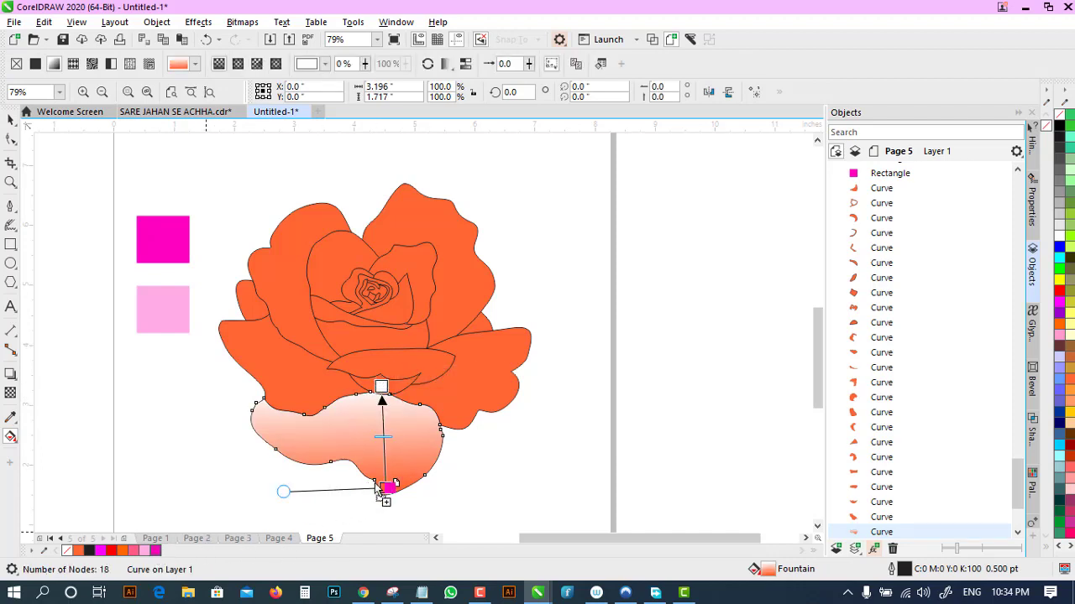
drag(377, 491, 383, 489)
drag(144, 550, 384, 389)
- Shorten the bottom petal's gradient by moving its magenta start upward and its light pink end downward into the petal
drag(384, 483, 379, 449)
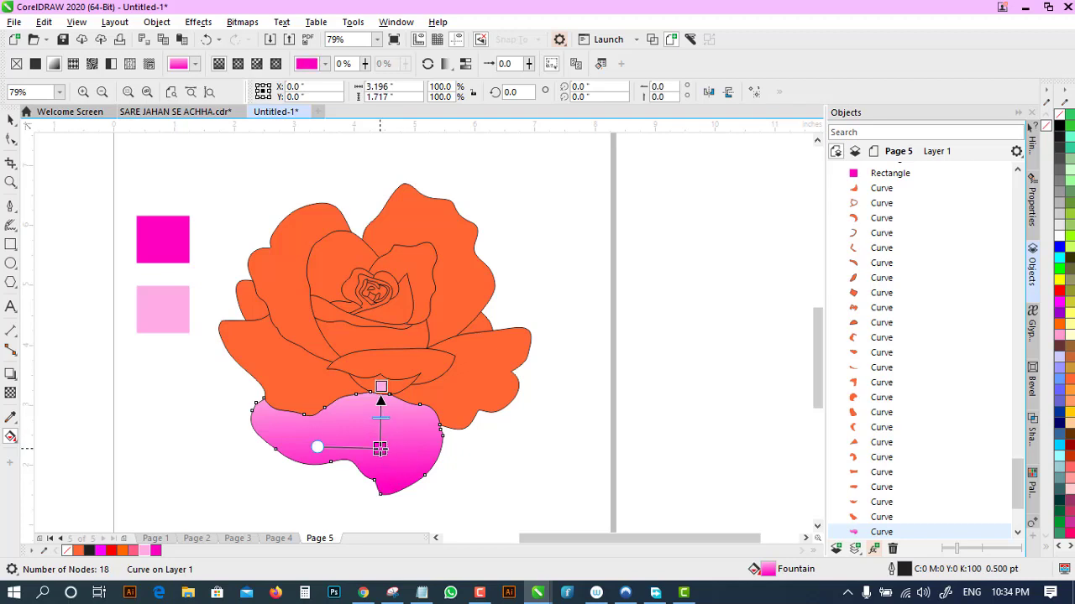
drag(381, 387, 380, 414)
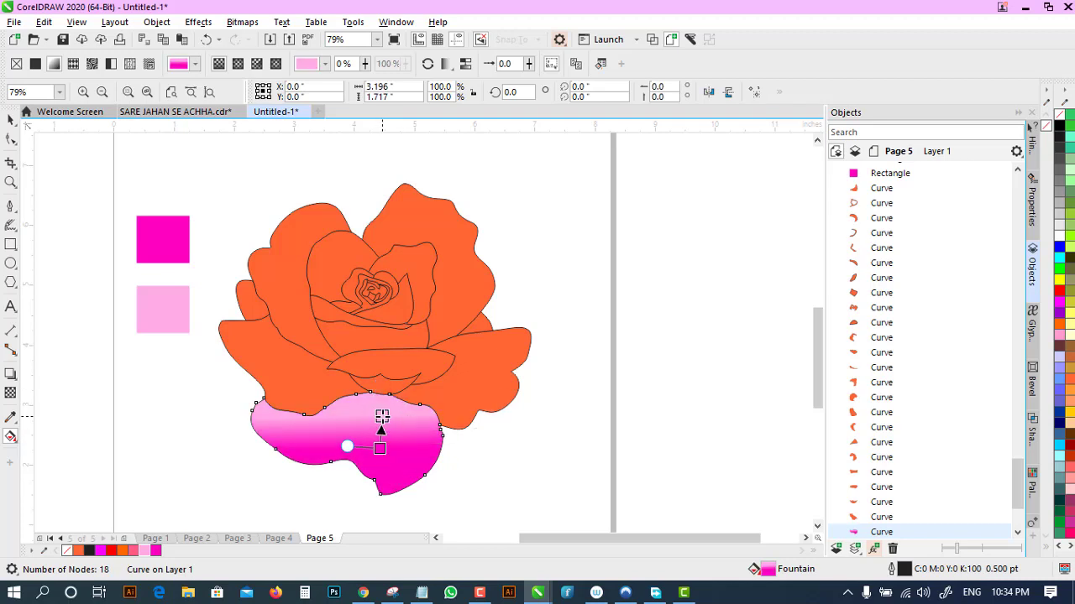
key(space)
- Copy the bottom petal's magenta-to-light-pink fountain fill to all the remaining orange pieces of the rose
click(451, 372)
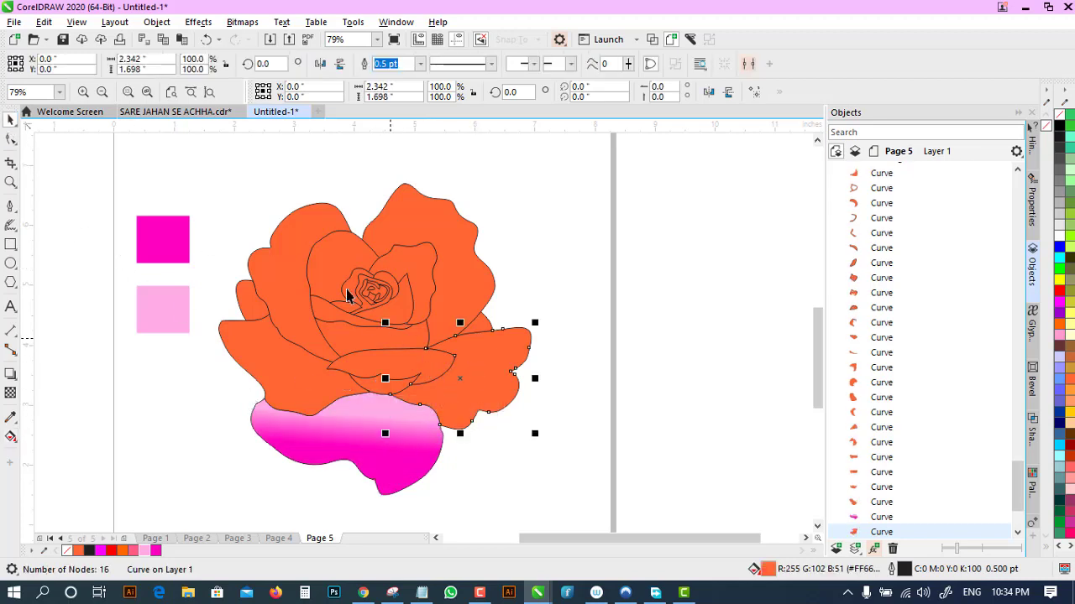
click(201, 163)
drag(539, 443, 590, 446)
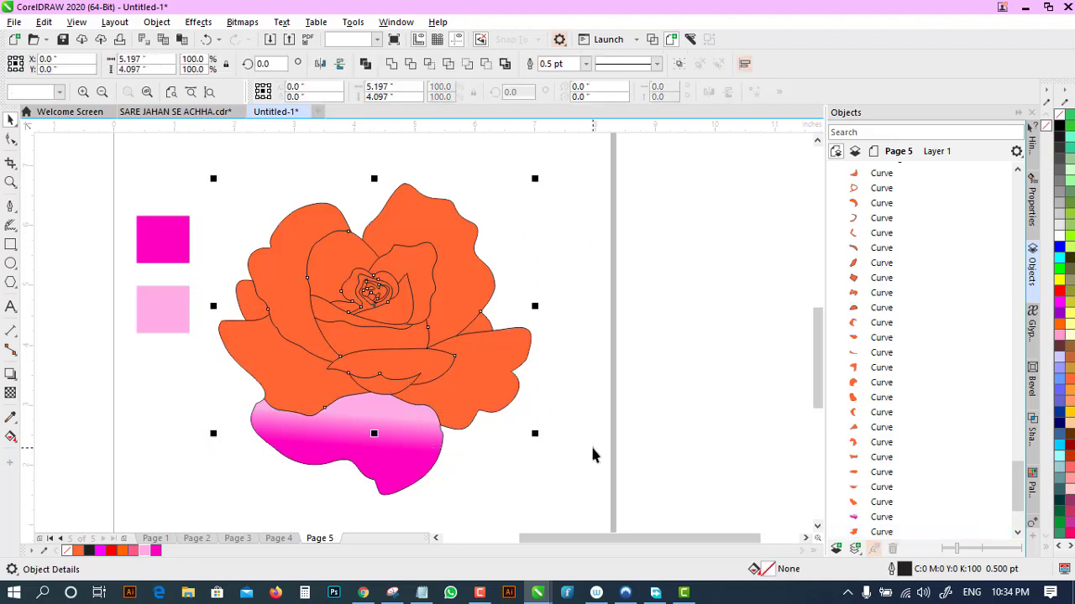
click(10, 438)
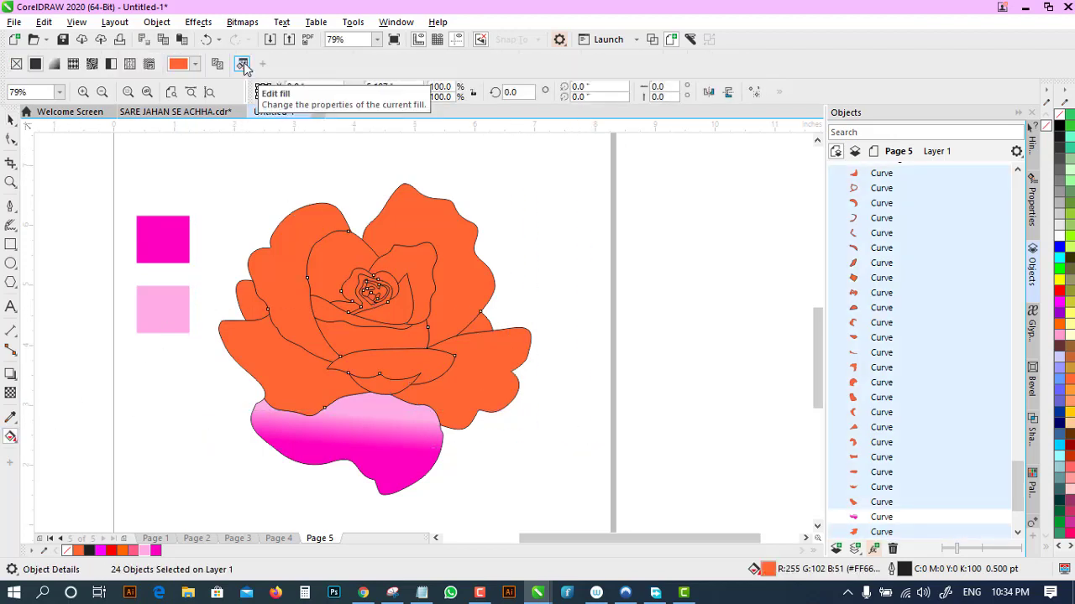
click(216, 67)
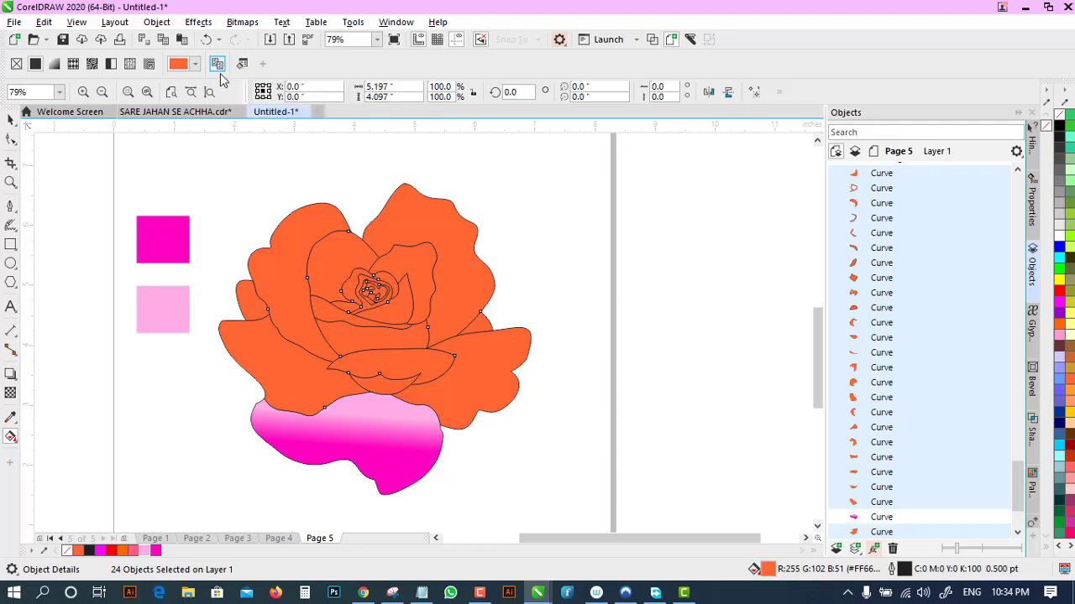
click(407, 438)
click(11, 118)
click(218, 161)
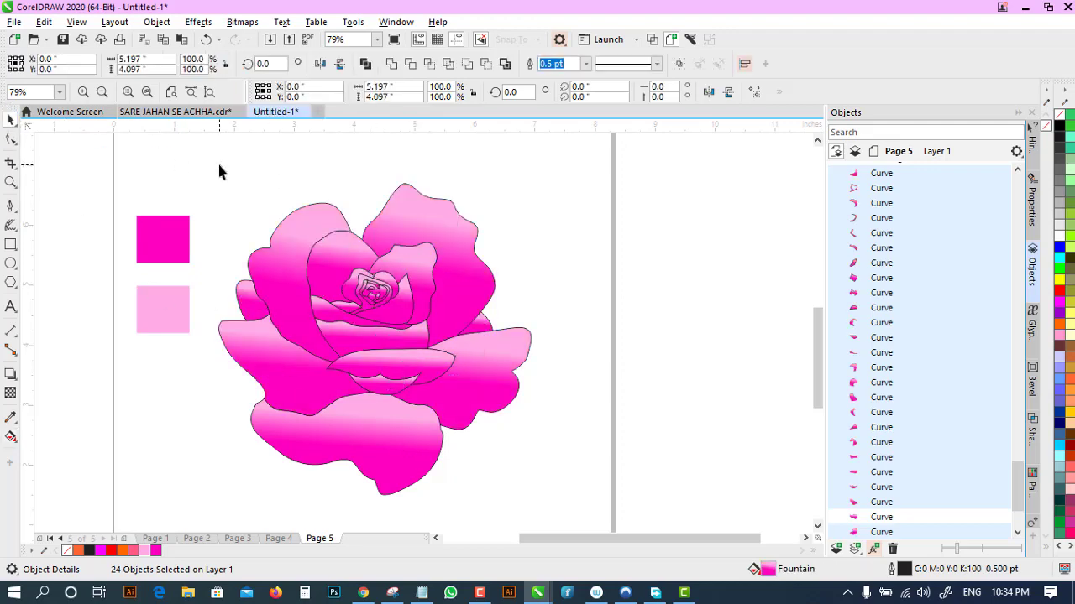
drag(620, 509, 620, 509)
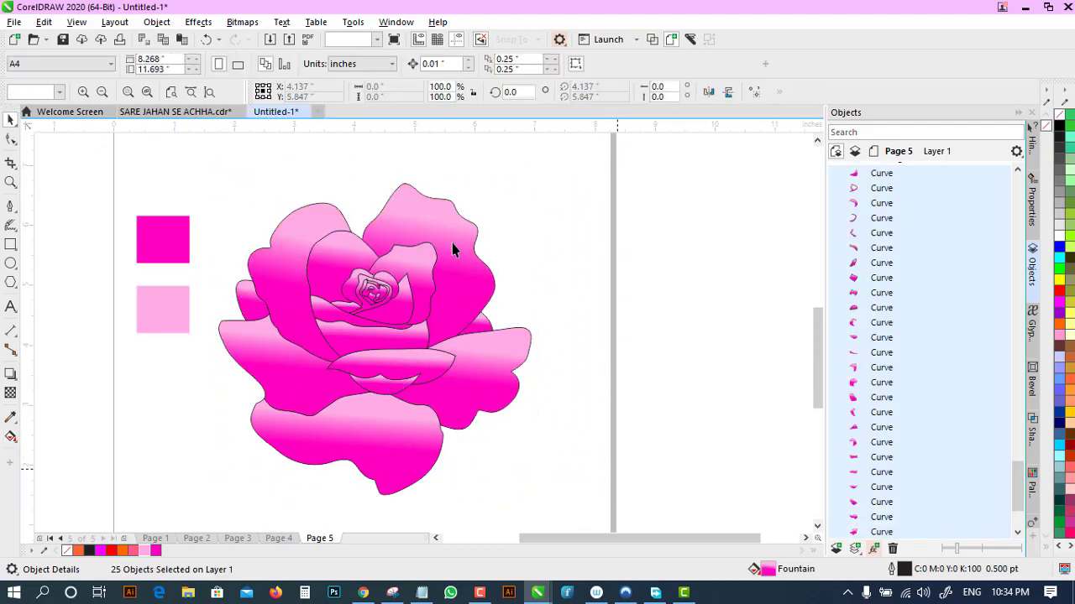
- Redirect the upper right petal's gradient diagonally, with magenta at its outer edge and light pink toward the rose's centre
click(454, 243)
click(11, 435)
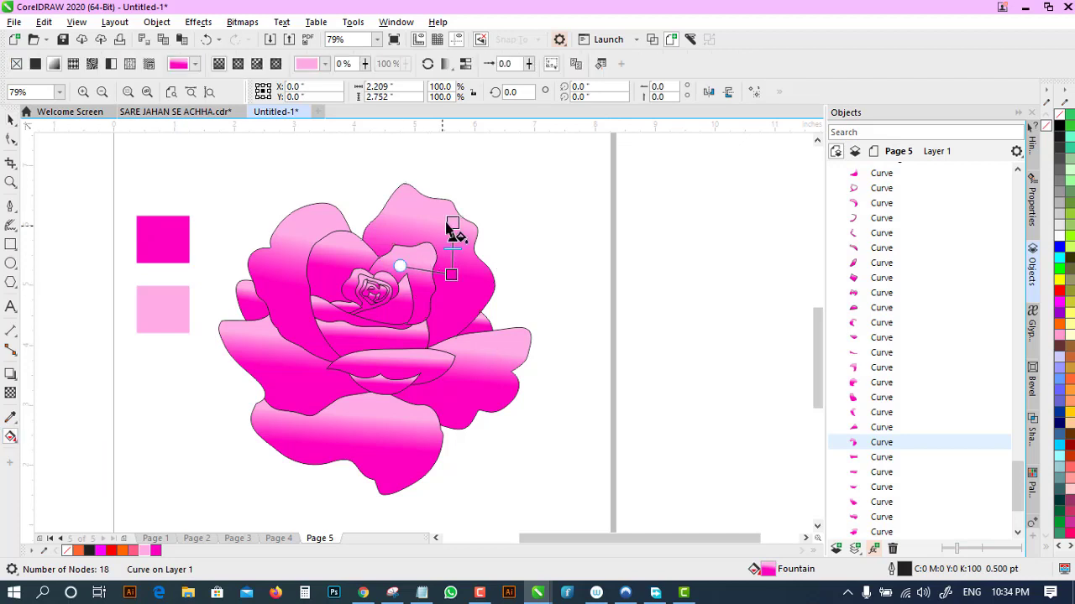
drag(424, 270, 448, 247)
- Redirect the large left petal's gradient so magenta lies along its outer left side and light pink toward the centre
click(320, 266)
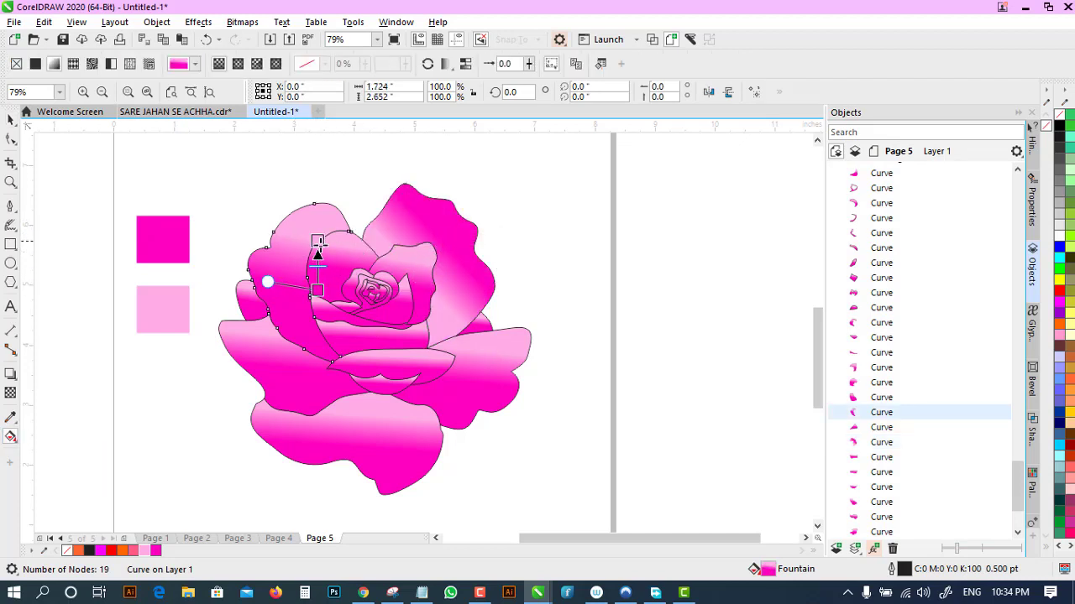
drag(318, 243, 302, 229)
drag(291, 273, 280, 269)
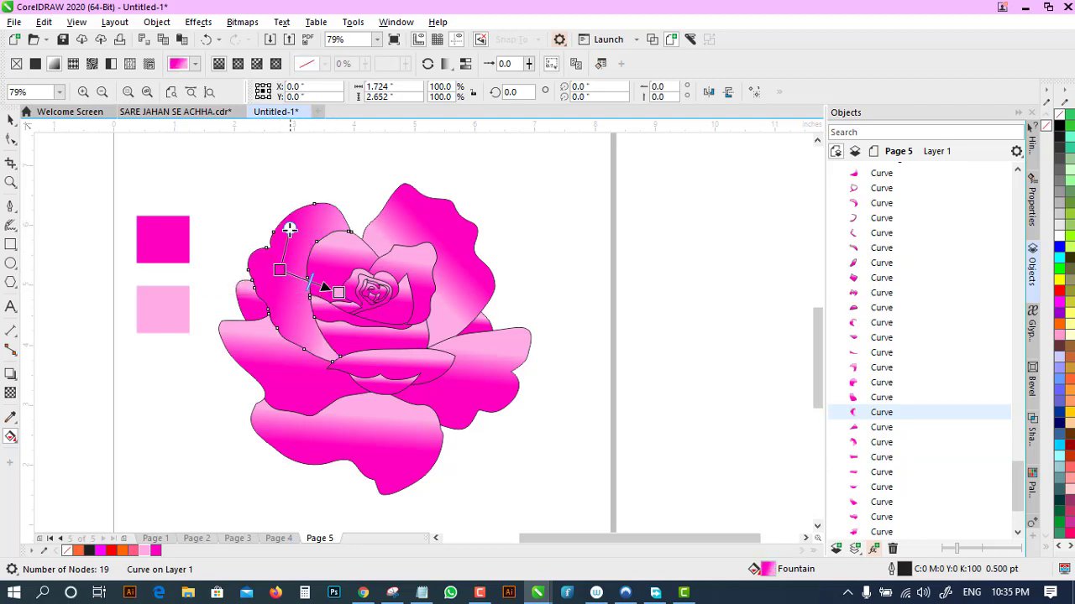
drag(338, 293, 362, 290)
- Redirect the gradients of the three inner petals around the bud, with magenta toward their outer edges and light pink facing the bud
click(362, 265)
drag(319, 245, 334, 268)
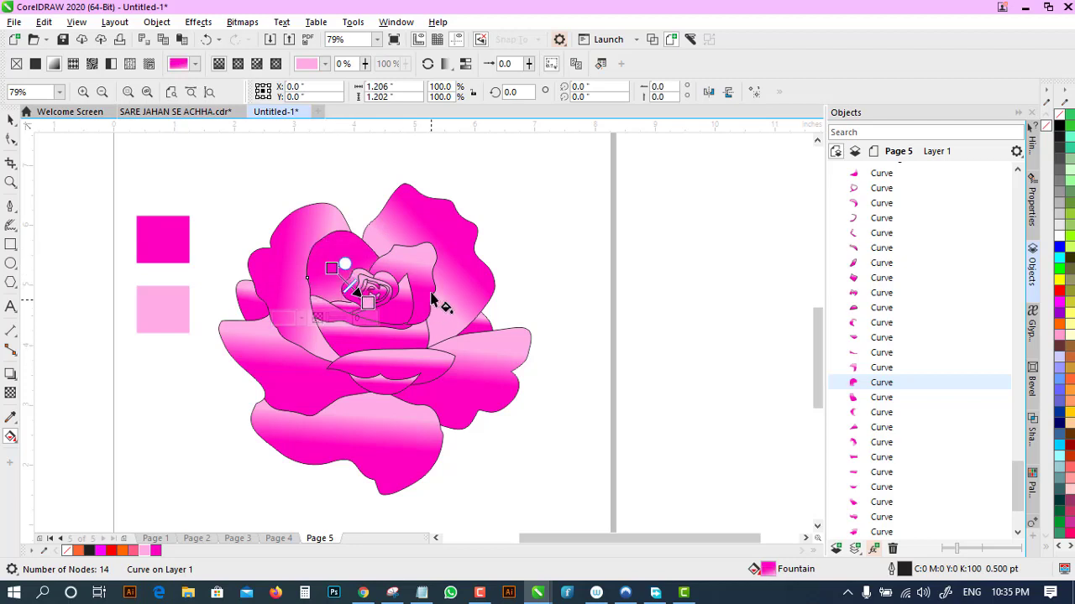
click(427, 295)
mouse_move(415, 262)
mouse_down()
mouse_move(393, 283)
mouse_move(422, 265)
mouse_up()
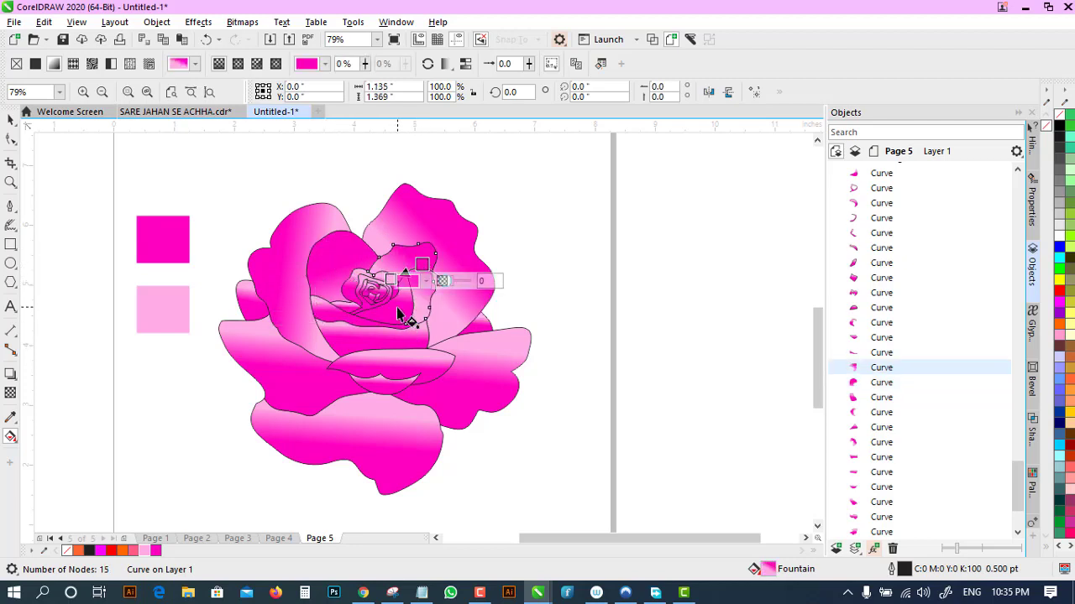
click(400, 309)
mouse_move(392, 303)
mouse_down()
mouse_move(403, 317)
mouse_move(392, 302)
mouse_up()
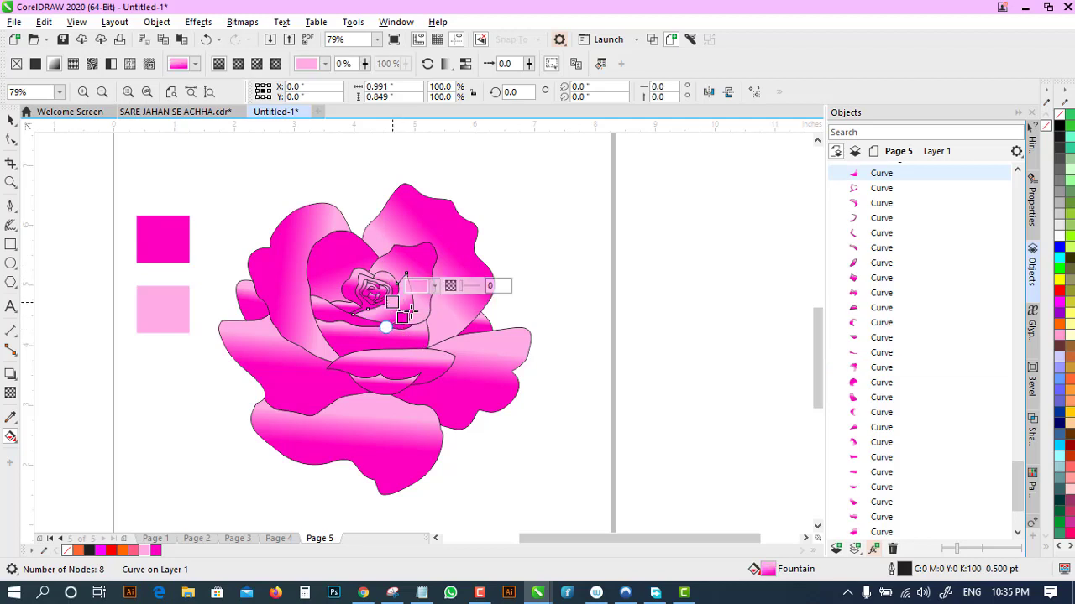
- Redirect the gradient of the bud's left petal, with magenta at its left edge and light pink toward the bud's centre
click(11, 181)
drag(609, 421, 609, 421)
click(11, 120)
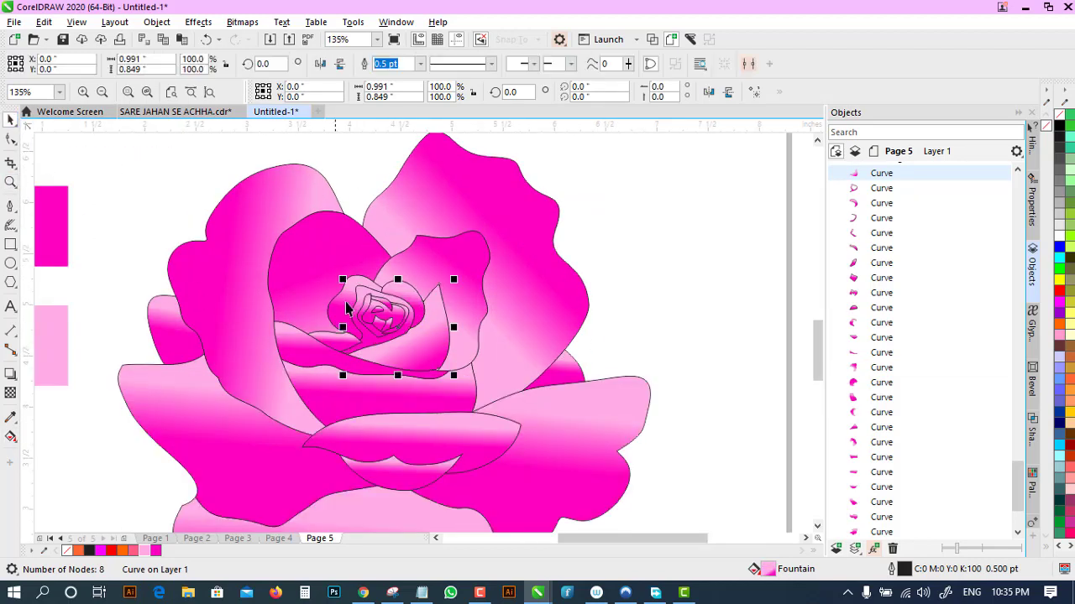
click(354, 312)
click(11, 437)
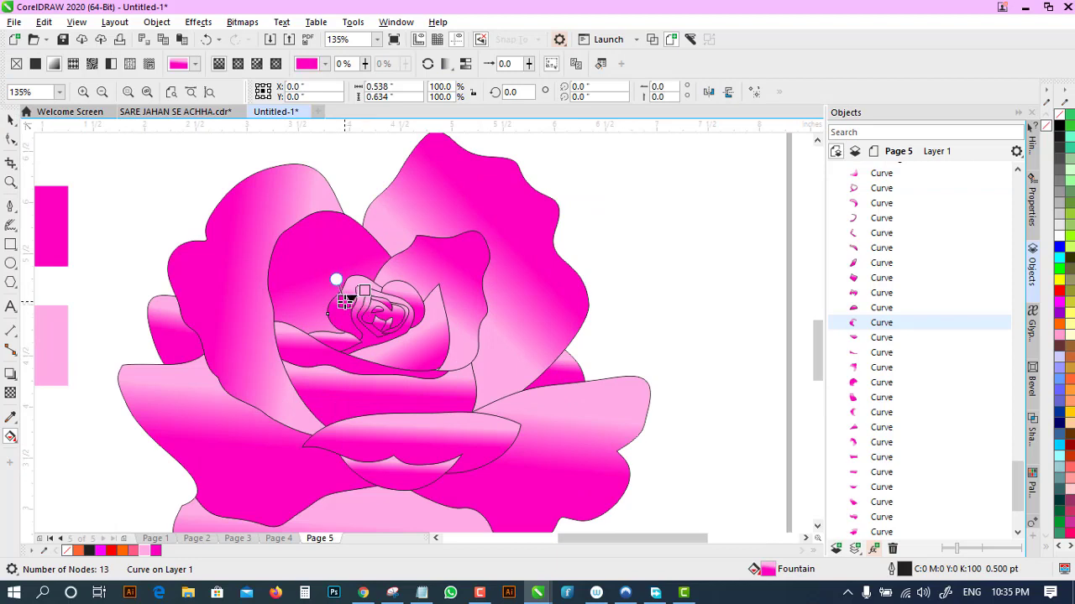
drag(344, 303, 338, 298)
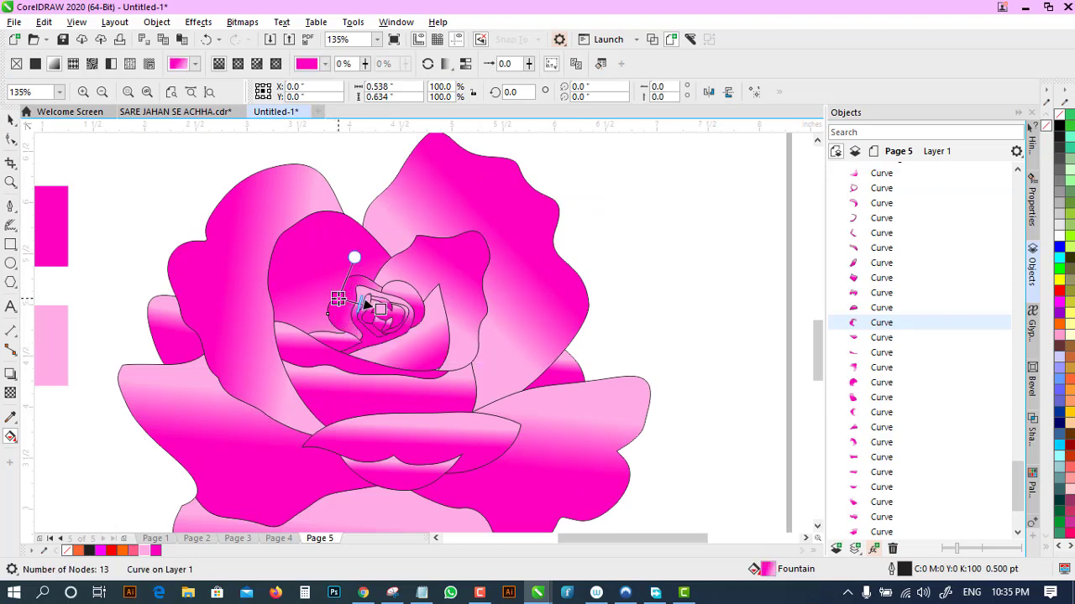
click(380, 309)
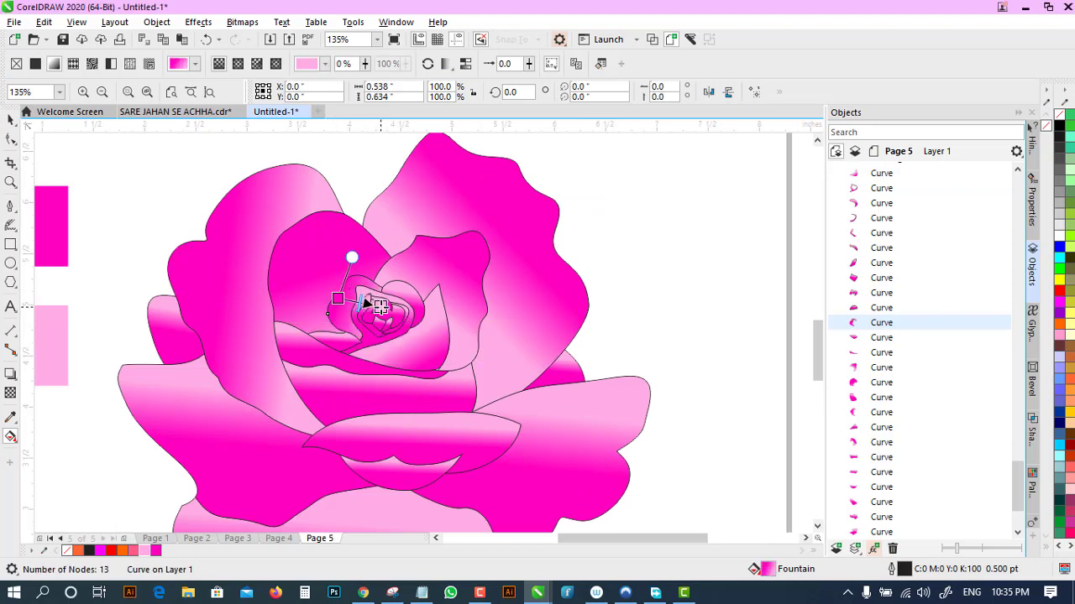
- Redirect the bud's right petal gradient with magenta at its upper right edge, and adjust the fill of the ring around the bud's centre
click(428, 310)
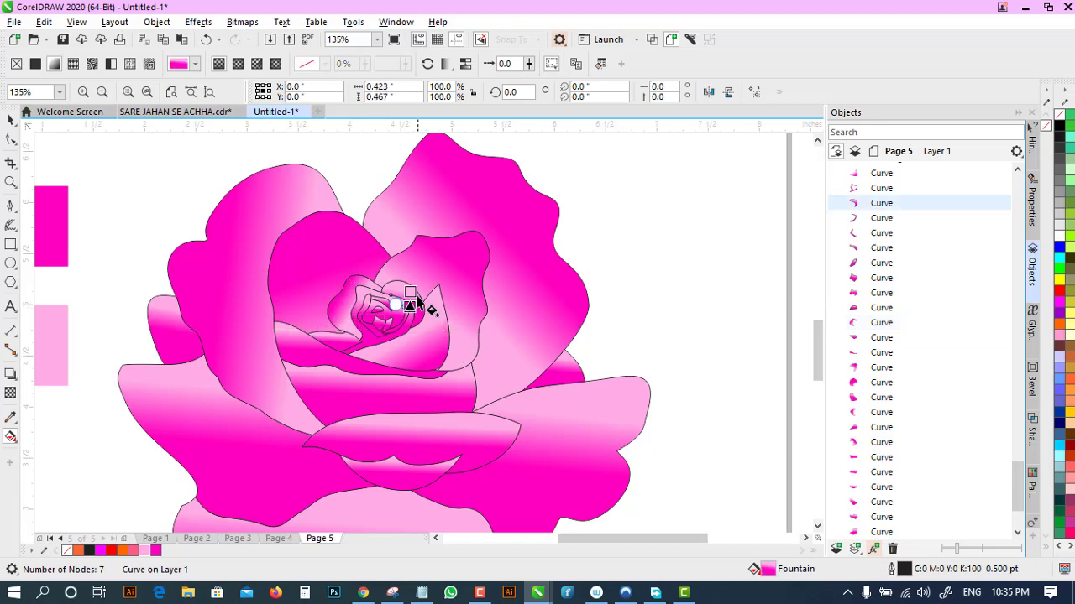
mouse_move(397, 304)
mouse_down()
mouse_move(387, 308)
mouse_move(410, 293)
mouse_up()
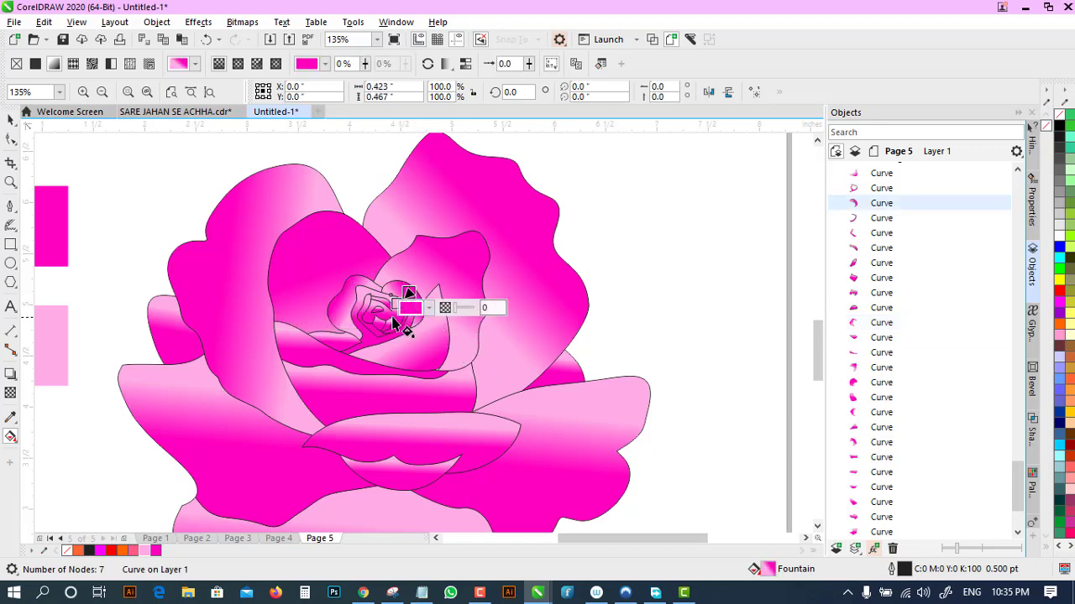
click(391, 311)
click(386, 303)
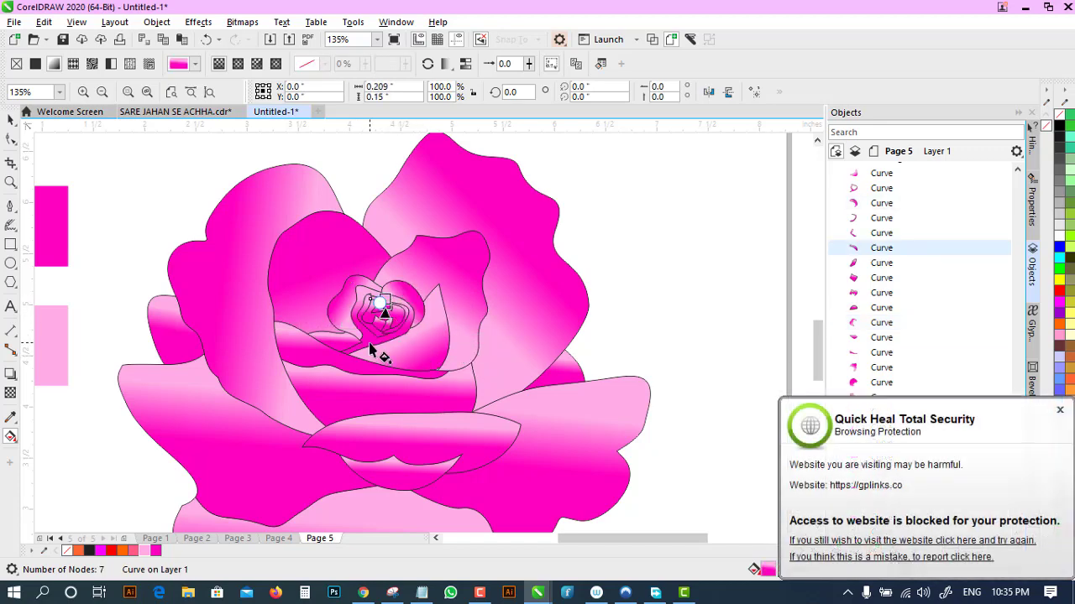
click(367, 321)
drag(390, 303, 385, 307)
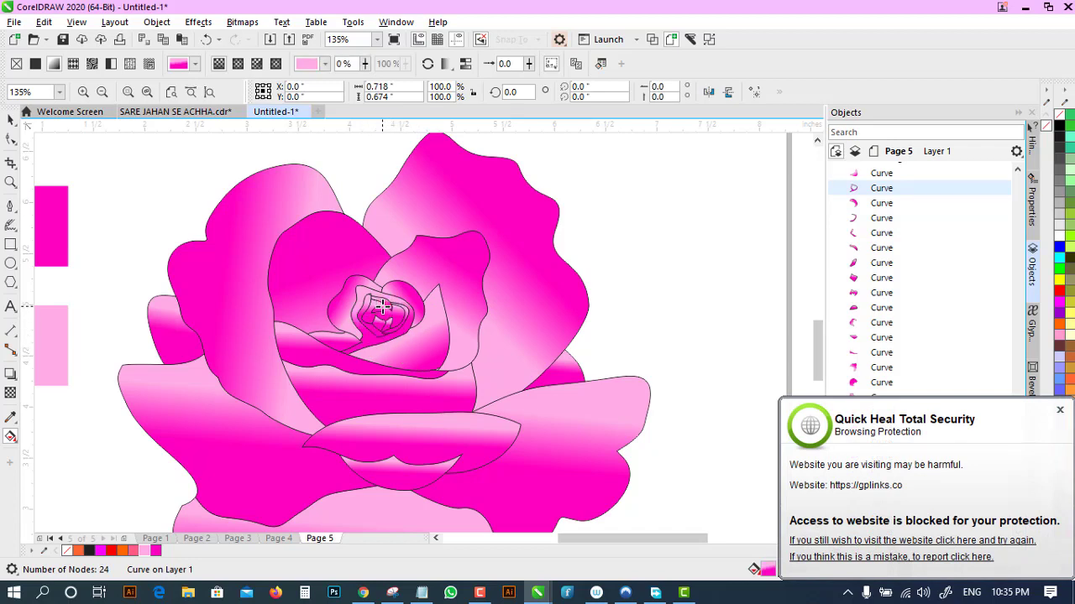
click(375, 348)
- Redirect the gradients of the small right and left back petals, with magenta at their outer edges and light pink on the inner sides
click(559, 369)
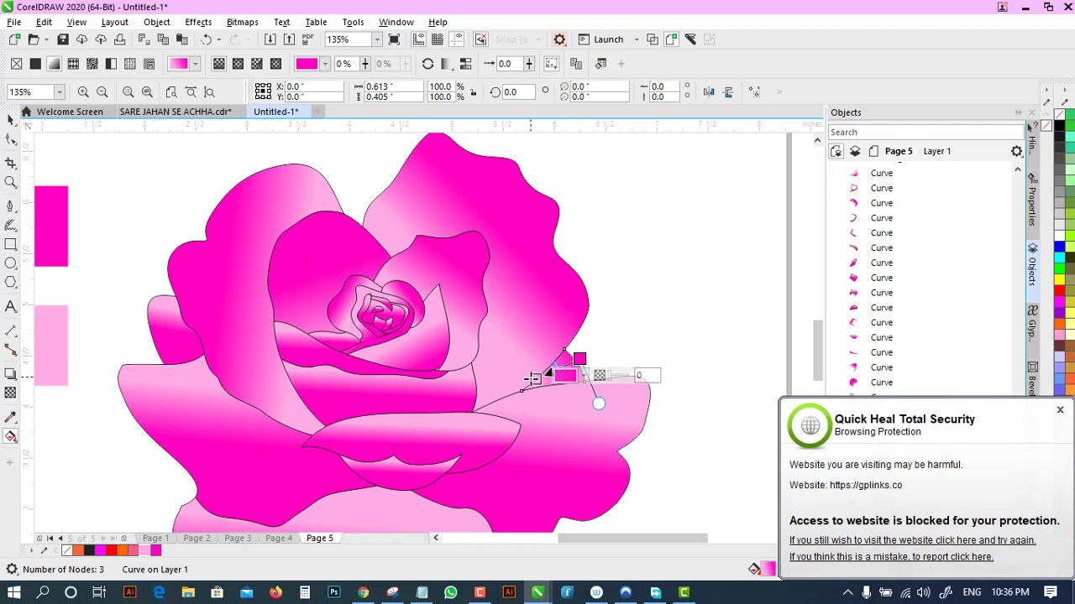
click(187, 314)
drag(186, 313, 185, 341)
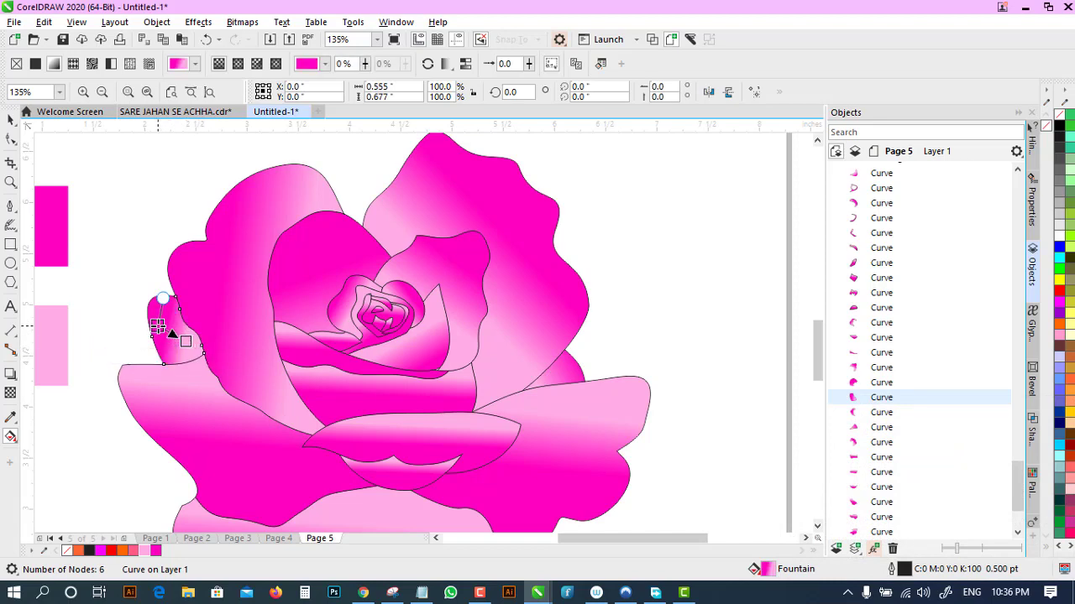
- Set the gradients of the curled front petal and the petal behind it, with magenta at the bottom and light pink at the top
click(102, 91)
click(444, 379)
drag(414, 358, 406, 379)
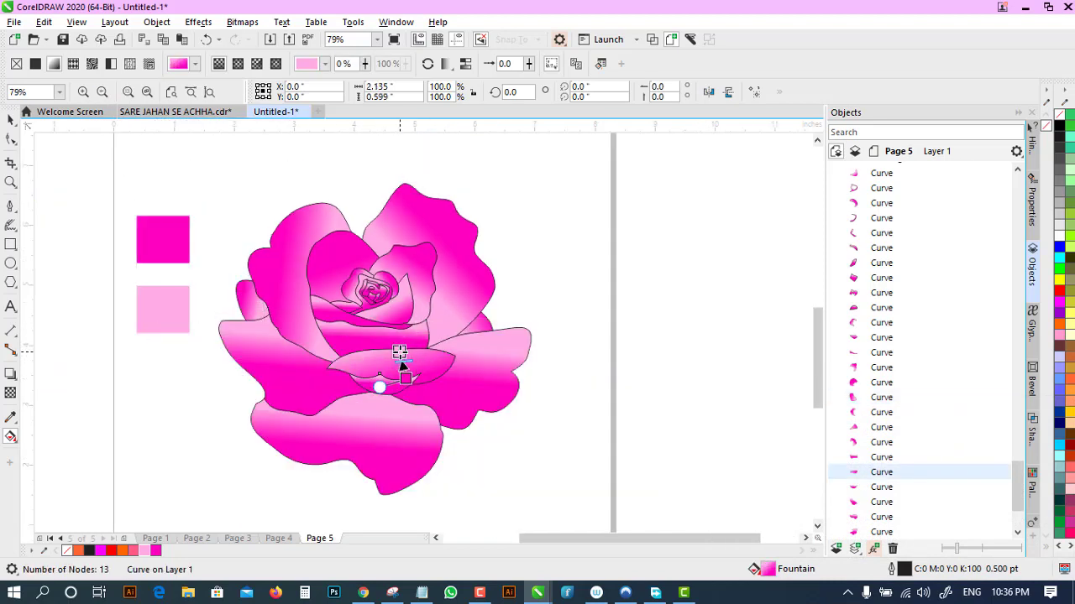
click(384, 346)
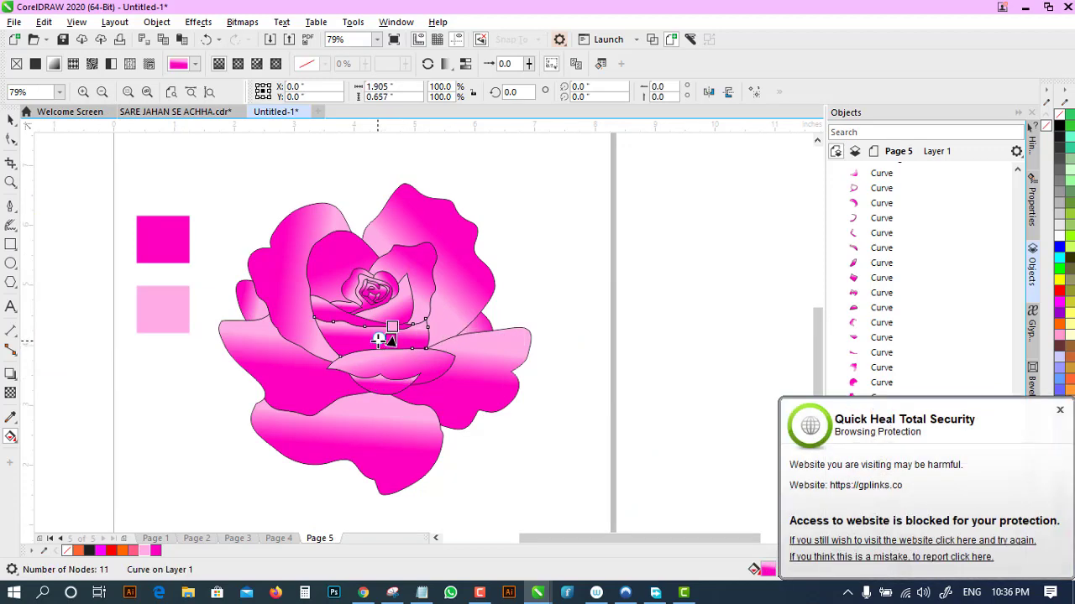
drag(338, 326, 377, 329)
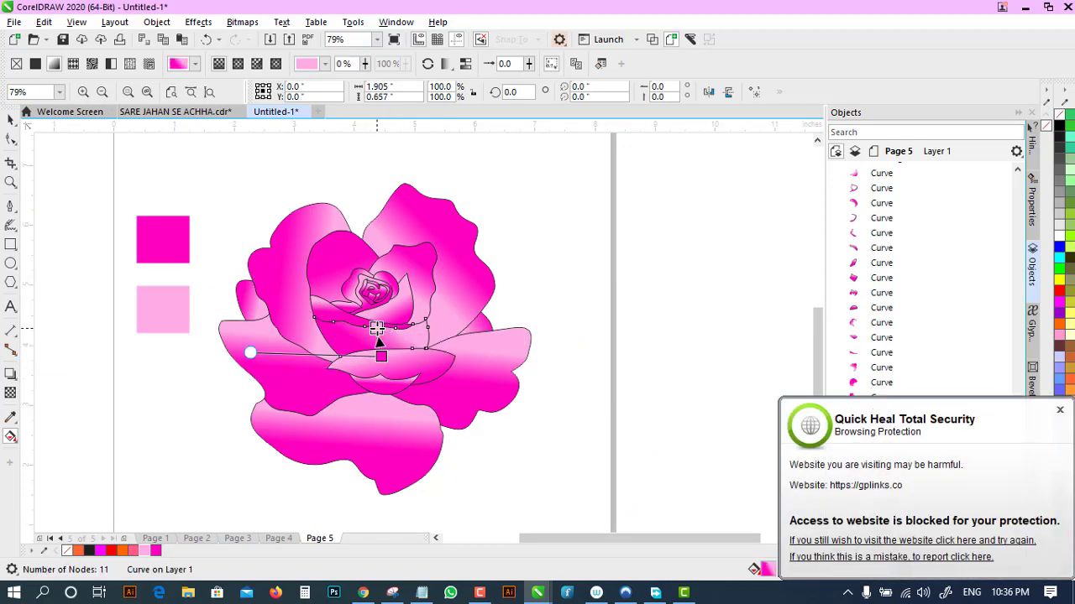
- Reposition the inner left petal's gradient, moving magenta to its upper left edge and light pink to the area beside the bud
click(10, 181)
drag(225, 195, 593, 393)
click(10, 122)
click(254, 265)
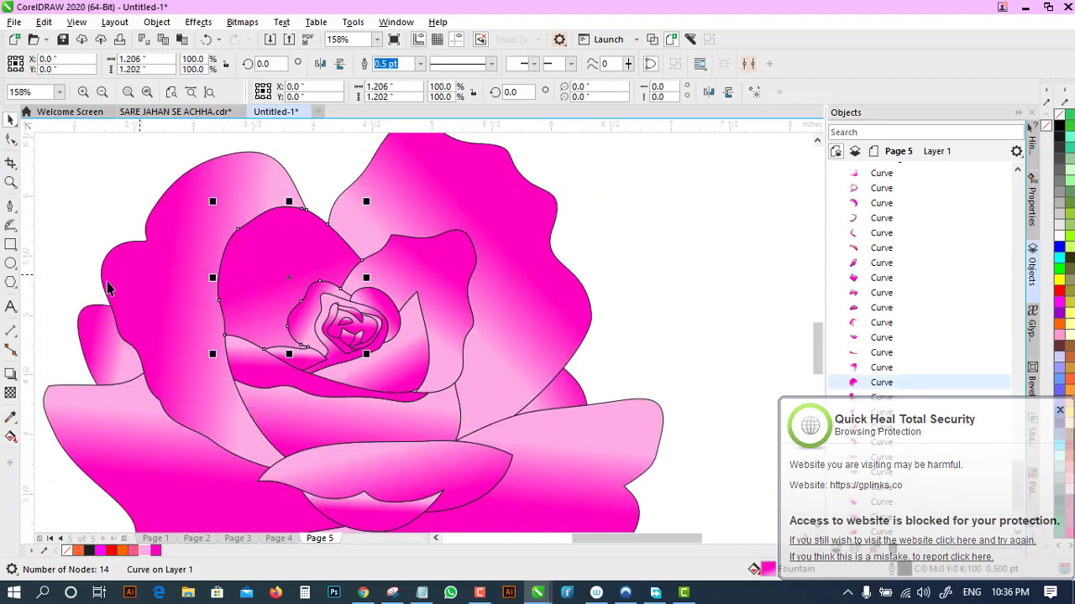
click(11, 438)
drag(271, 282, 244, 249)
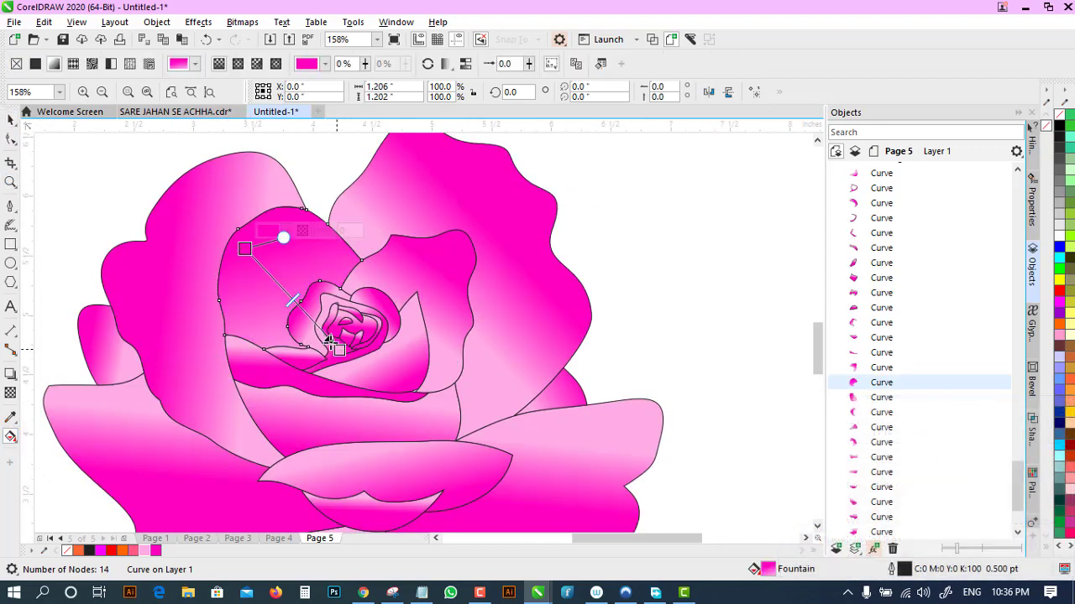
drag(338, 349, 312, 299)
- Refine the inner right petal's gradient, with magenta at its upper right corner and light pink just beside the bud
click(420, 291)
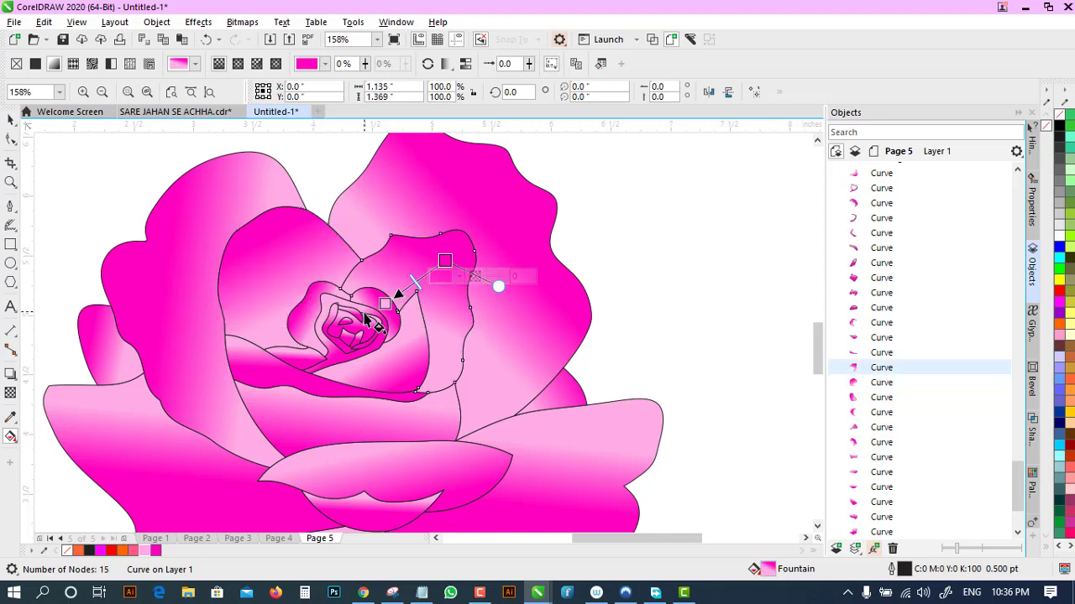
drag(384, 303, 386, 322)
drag(482, 307, 473, 307)
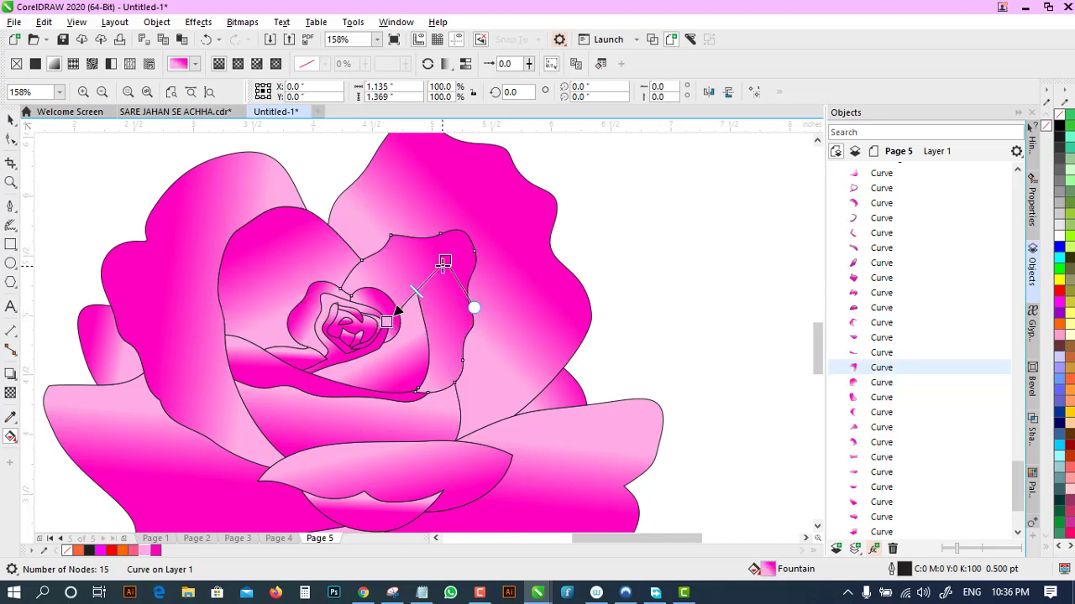
drag(445, 262, 455, 257)
drag(386, 322, 398, 323)
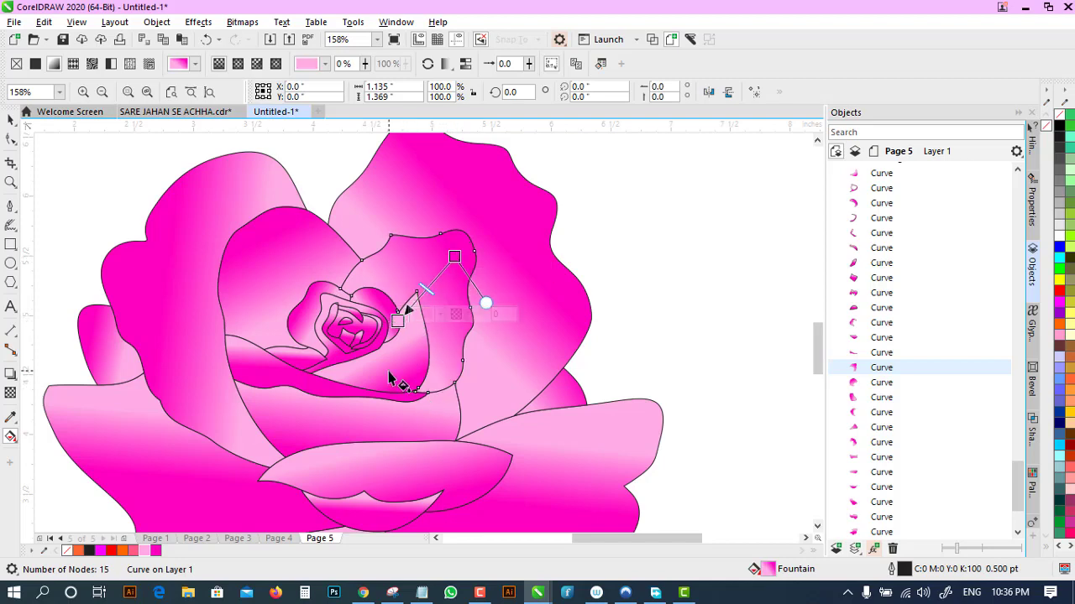
- Adjust the gradients of the bud's right petal and the small petal just below the bud on its left
click(389, 373)
click(377, 299)
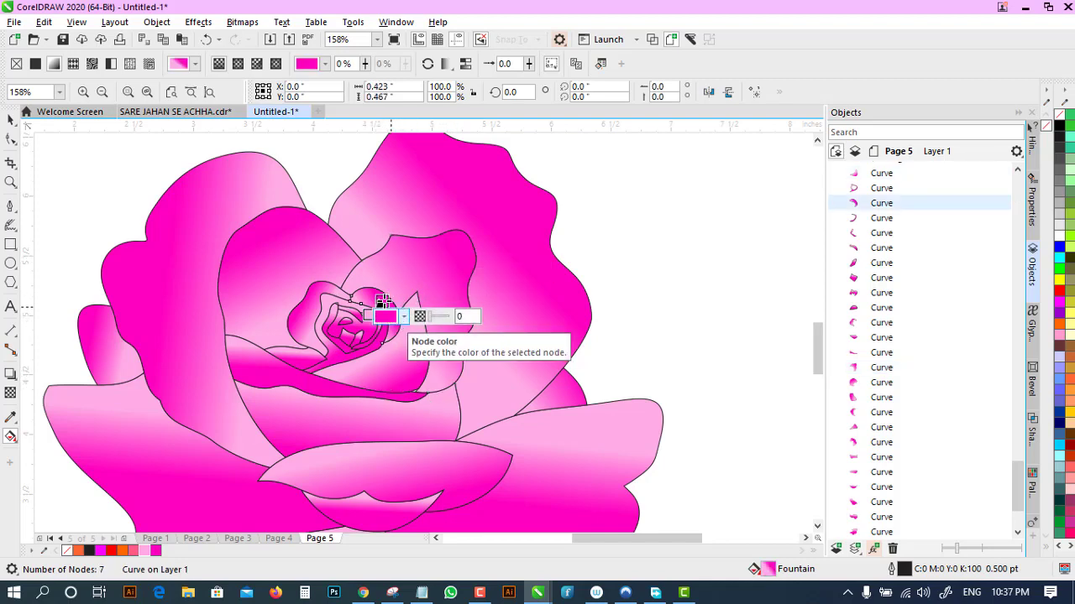
click(341, 368)
drag(362, 344, 291, 368)
click(298, 361)
- Move the gradient of the narrow petal strip below the bud, with magenta at its lower edge and light pink above
click(317, 399)
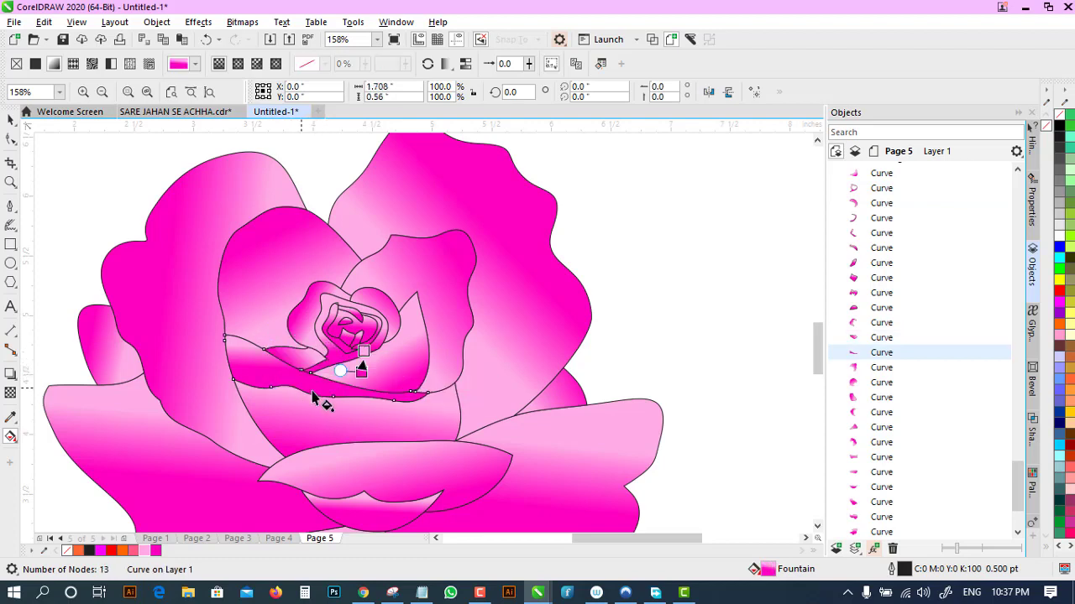
drag(361, 372, 316, 394)
drag(364, 351, 315, 403)
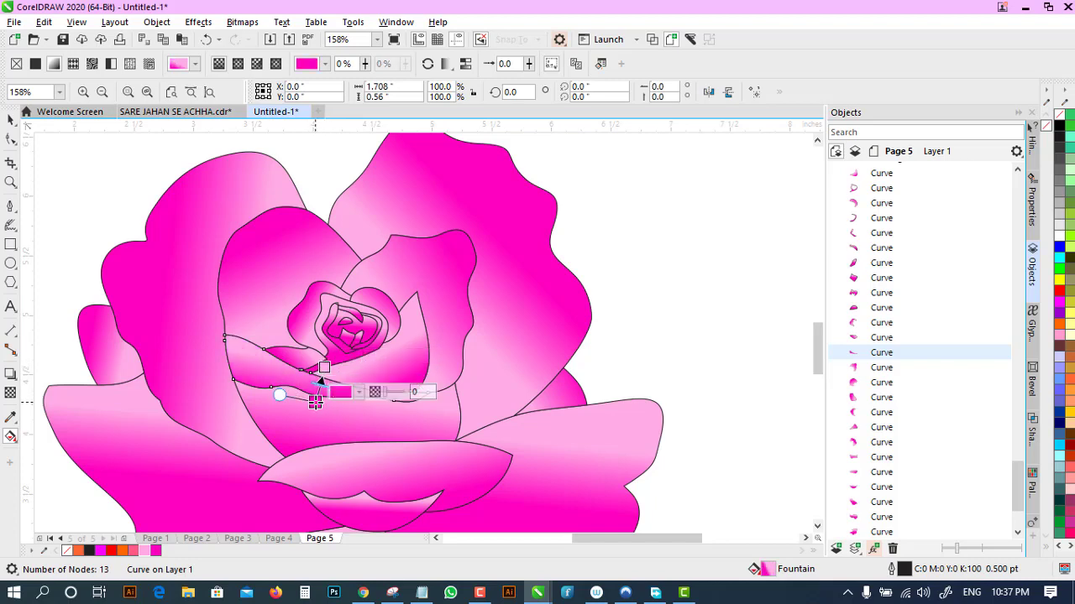
- Refine the small triangular right back petal's gradient, with magenta at its outer edge and light pink toward its lower left tip
click(572, 399)
mouse_move(533, 409)
mouse_down()
mouse_move(523, 403)
mouse_move(534, 408)
mouse_up()
drag(581, 378, 545, 402)
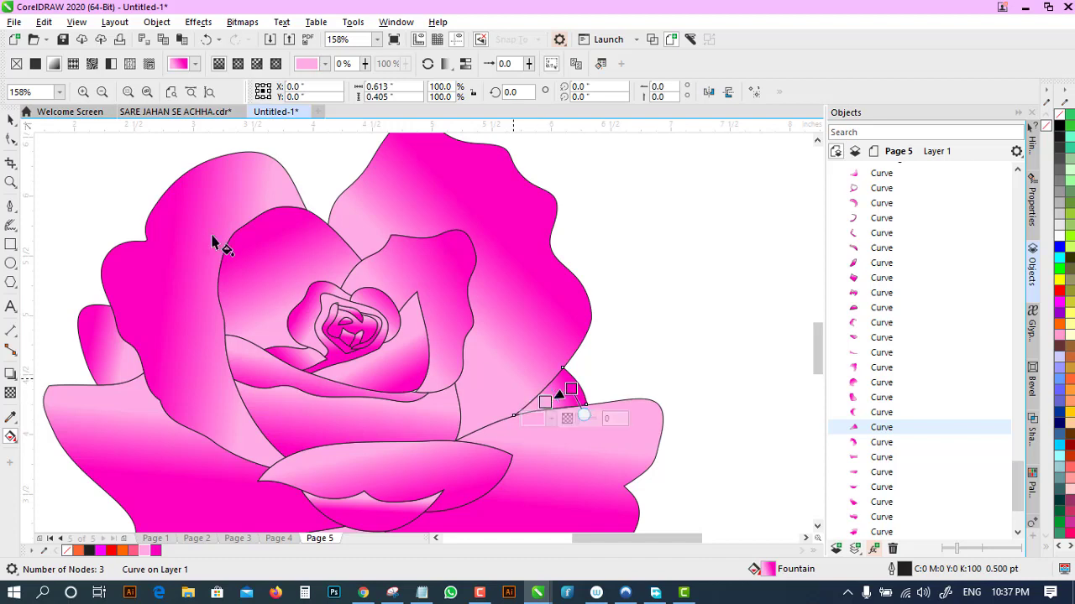
- Move the magenta start of the lower right petal's gradient down toward the petal's lower right edge
click(102, 93)
click(465, 413)
drag(486, 384, 500, 403)
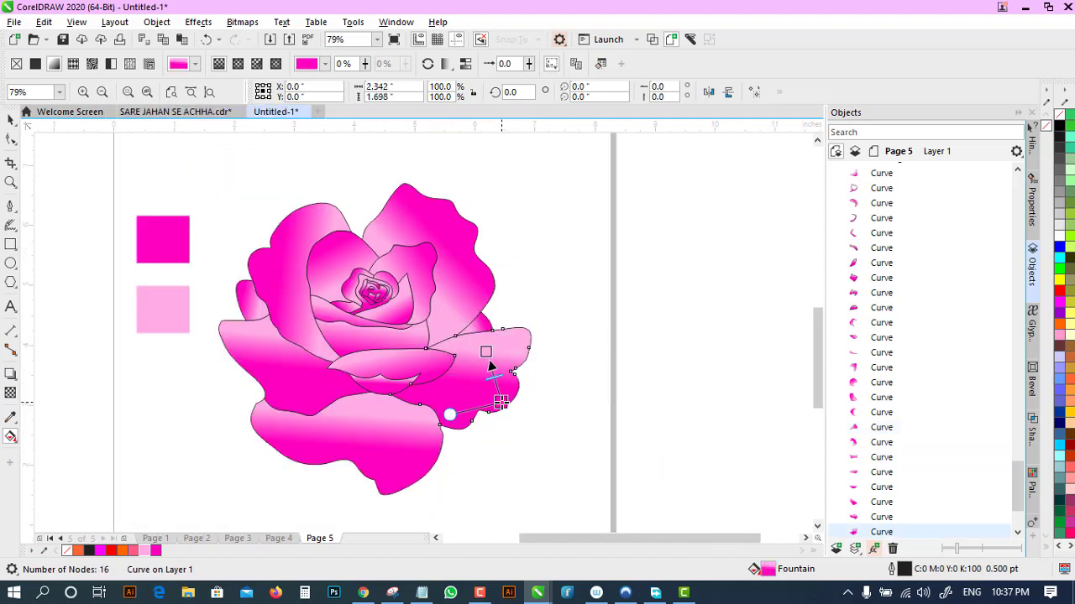
- Refine the lower right and lower left petals' gradients, angling light pink toward the flower's center and magenta toward their outer lower edges
drag(486, 352, 454, 366)
drag(463, 448, 448, 428)
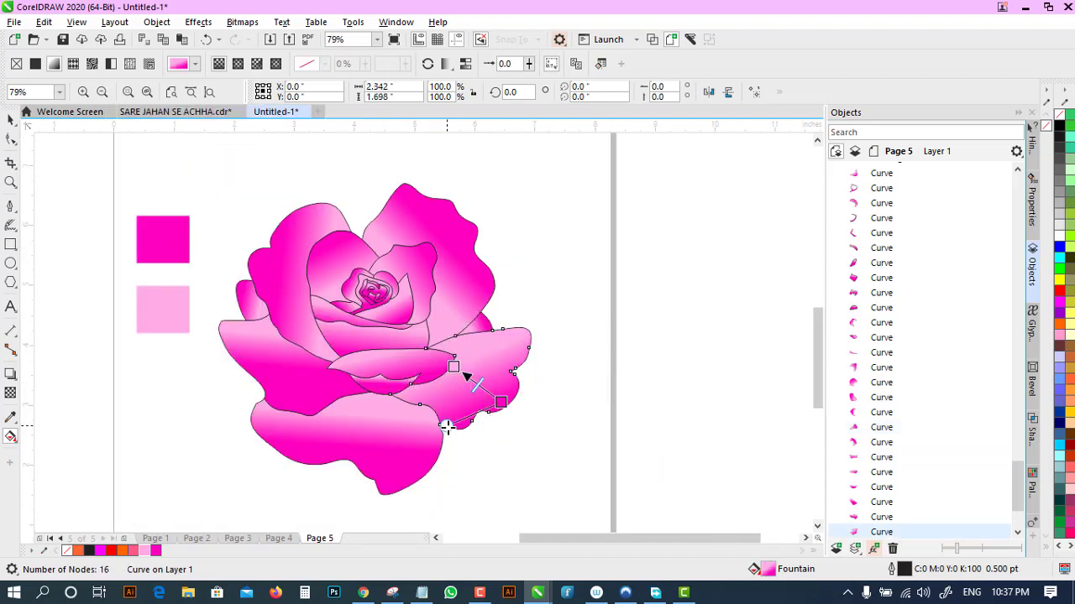
click(294, 406)
drag(312, 373, 297, 380)
drag(324, 342, 305, 356)
- Spread the gradients of the large left petal and the small petal behind it, with magenta at their outer left edges
click(288, 292)
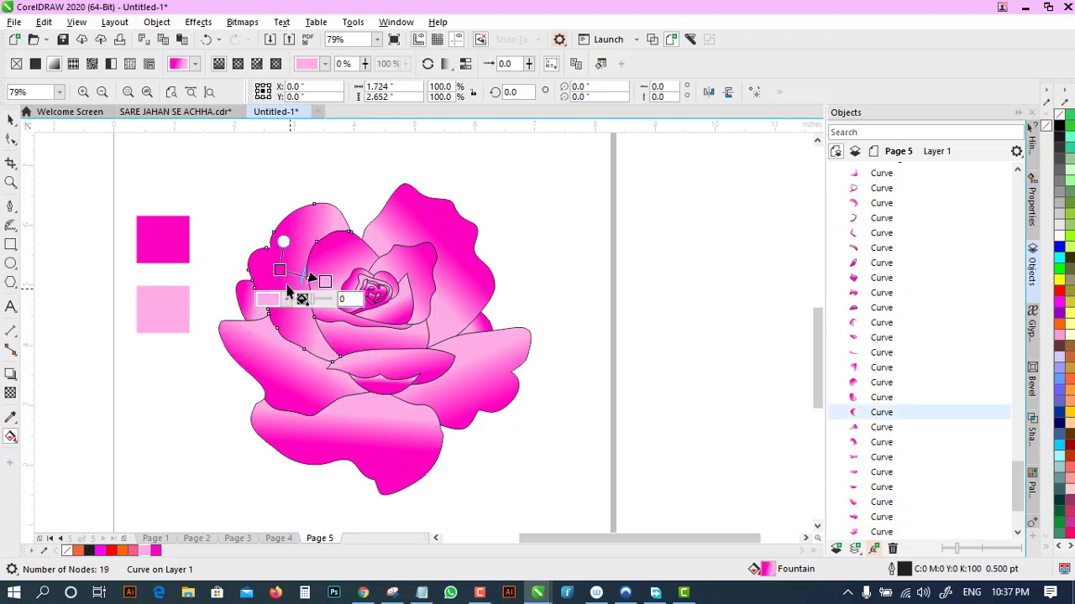
drag(278, 269, 263, 258)
click(259, 314)
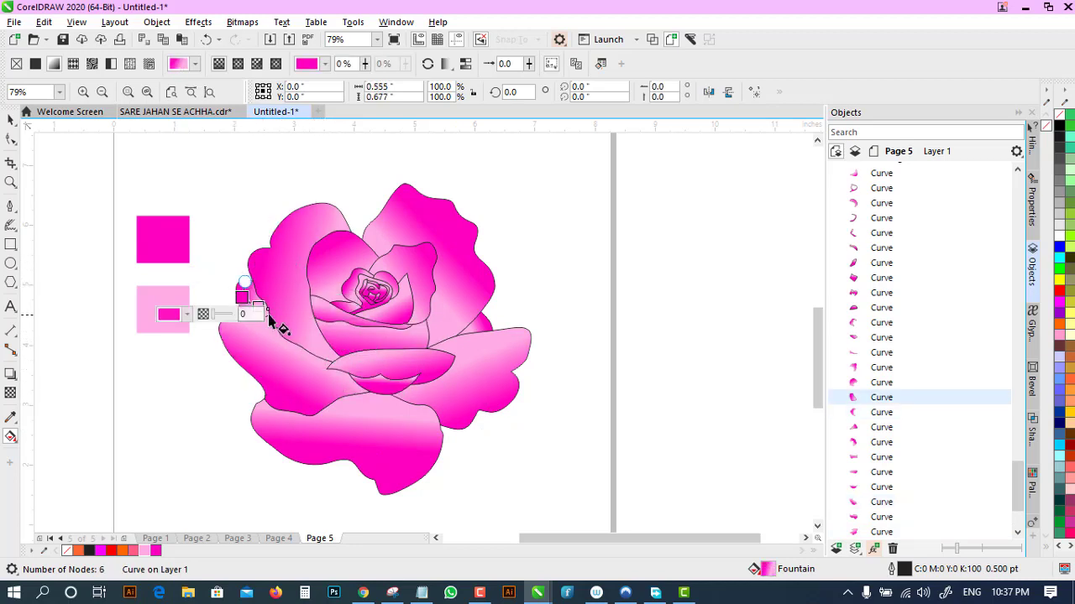
drag(232, 293, 277, 317)
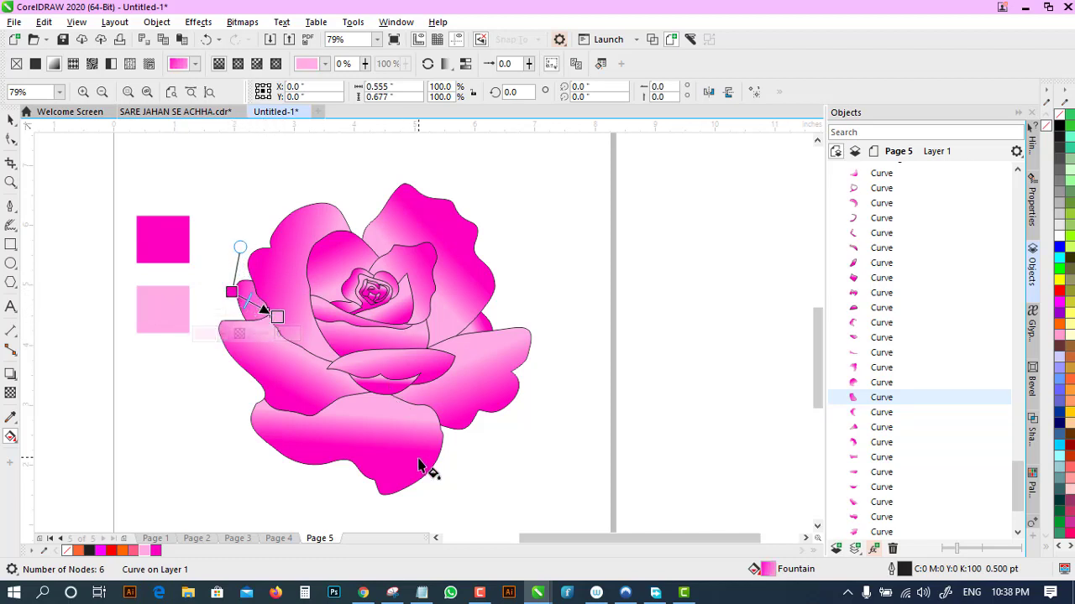
- Lengthen the bottom petal's gradient, with light pink at its top edge and magenta in its lower part
click(401, 424)
drag(382, 416, 379, 386)
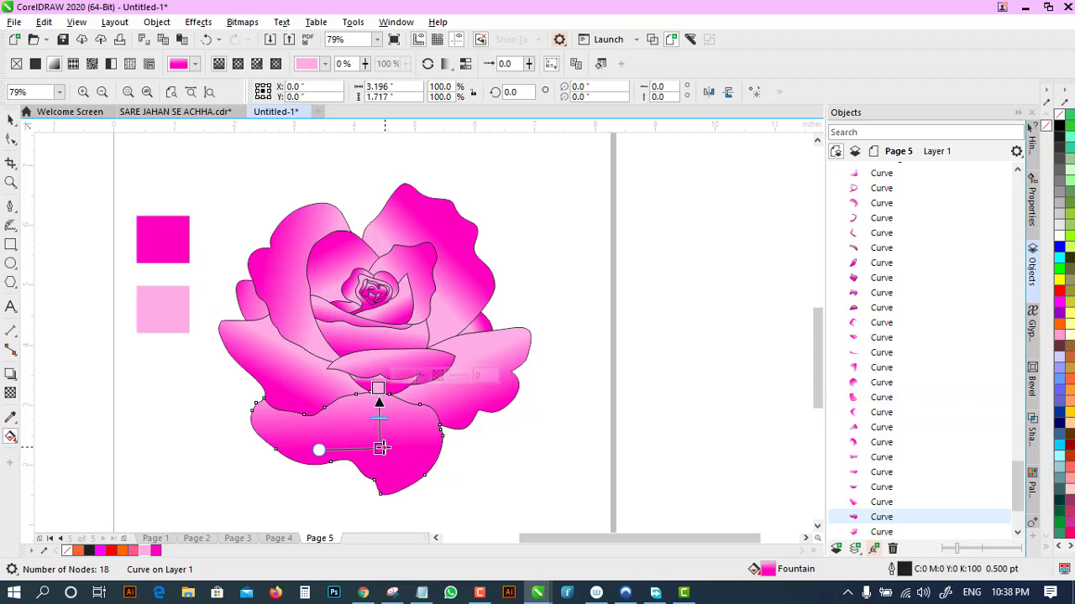
mouse_move(381, 449)
mouse_down()
mouse_move(387, 470)
mouse_move(380, 458)
mouse_up()
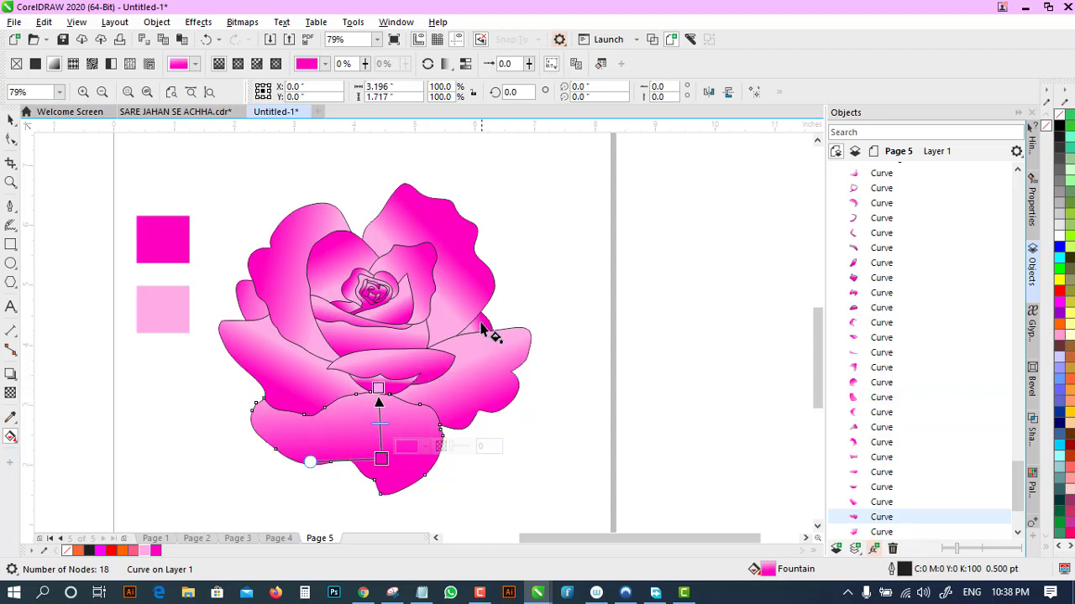
- Remove the outline from all the rose's petals
click(101, 92)
click(326, 223)
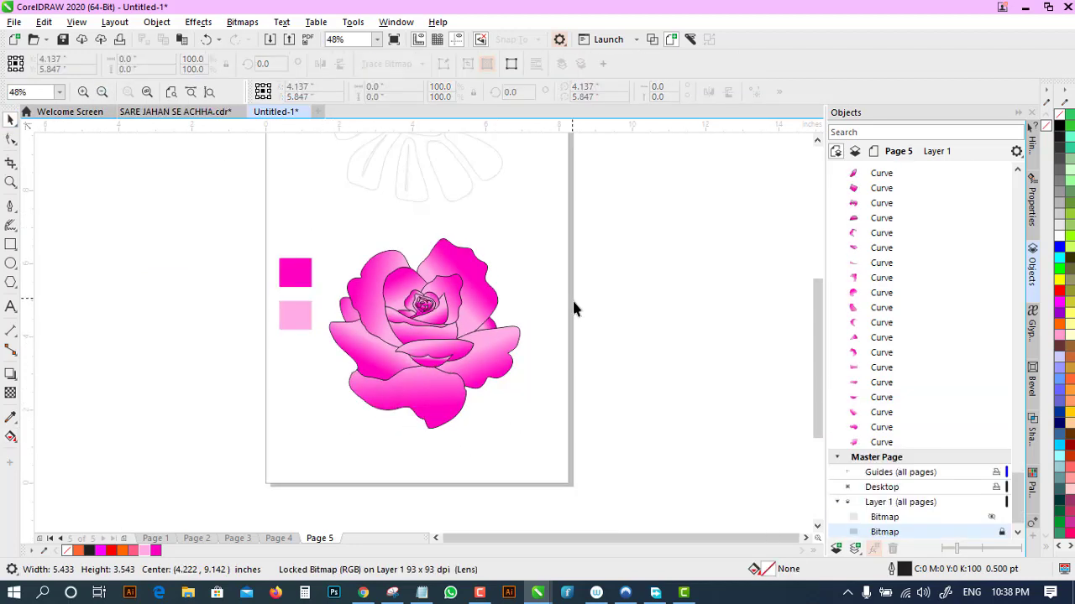
key(ctrl+a)
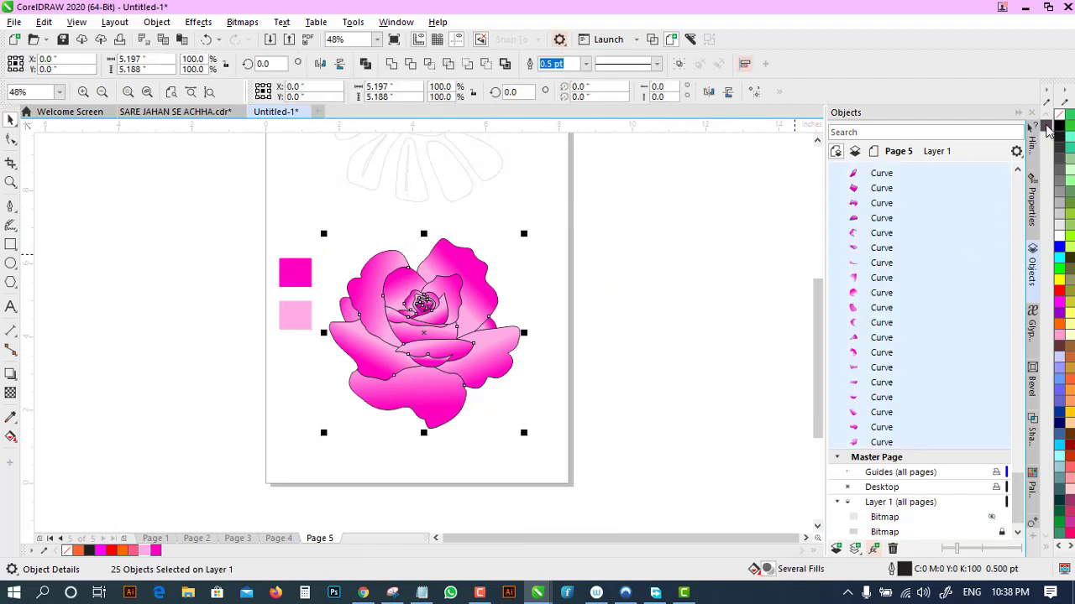
right_click(1057, 116)
click(570, 278)
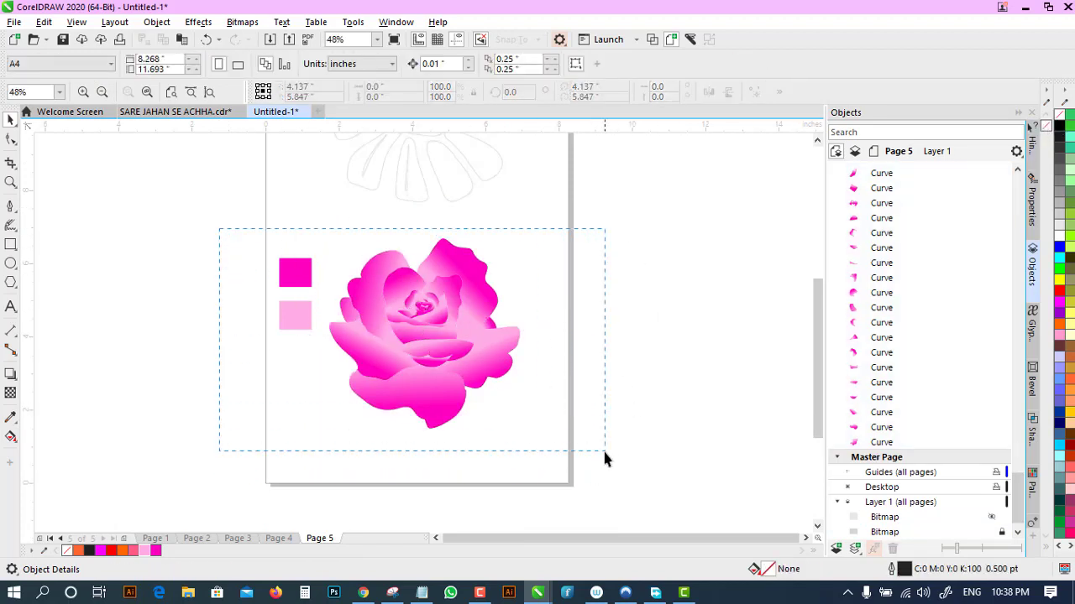
- Move the rose and color swatches off the page to the left, and place a copy of the rose on the page
drag(604, 452, 605, 451)
drag(484, 293, 214, 294)
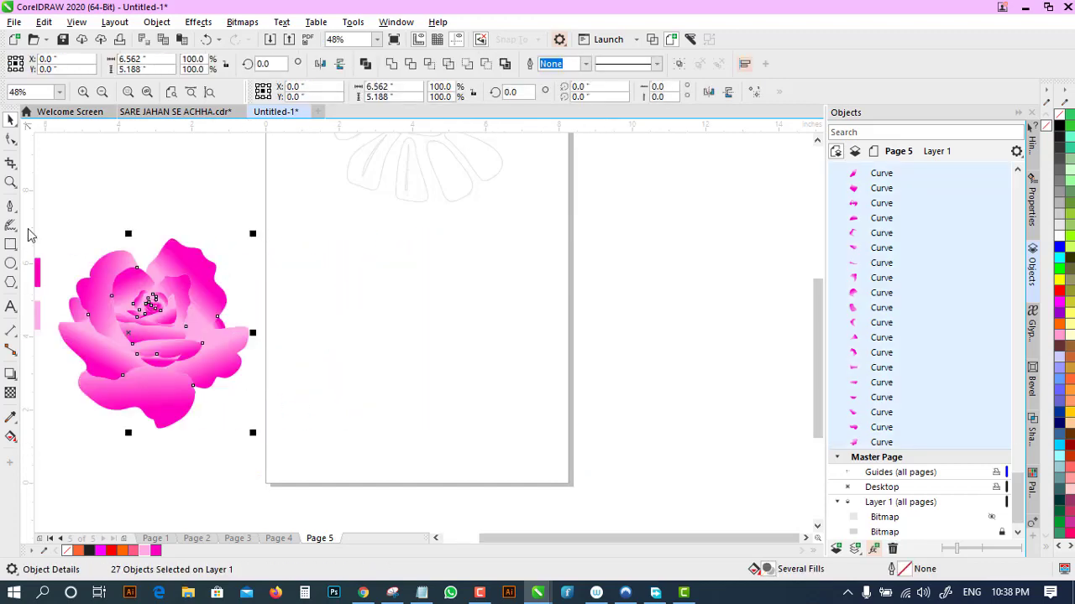
drag(46, 221, 324, 471)
drag(213, 332, 483, 327)
right_click(483, 327)
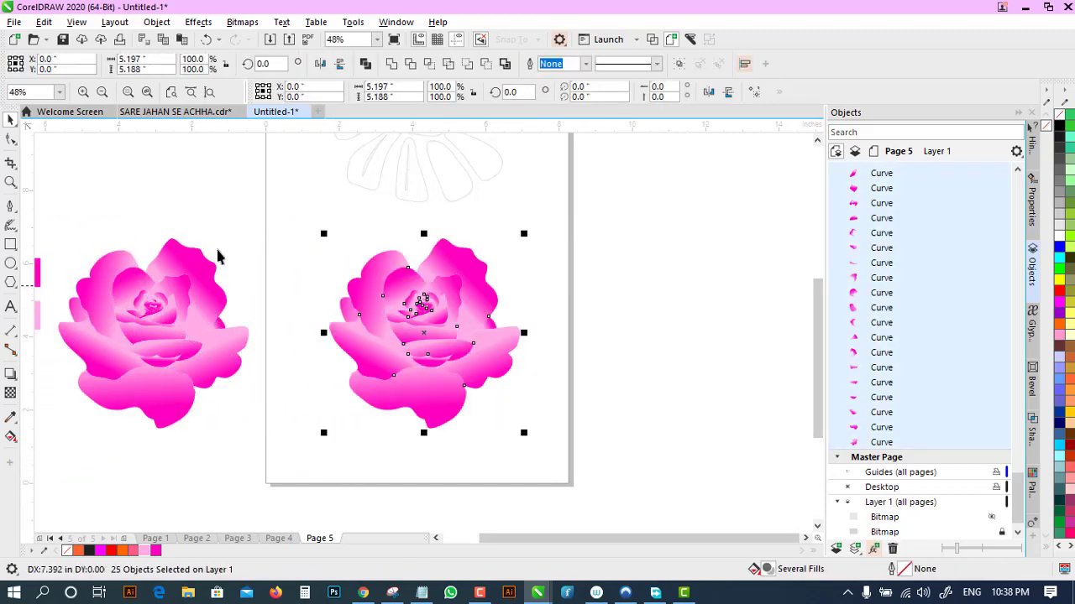
- Give all petals of the rose copy on the page a magenta outline (#FF00FF)
key(z)
drag(286, 206, 617, 459)
key(space)
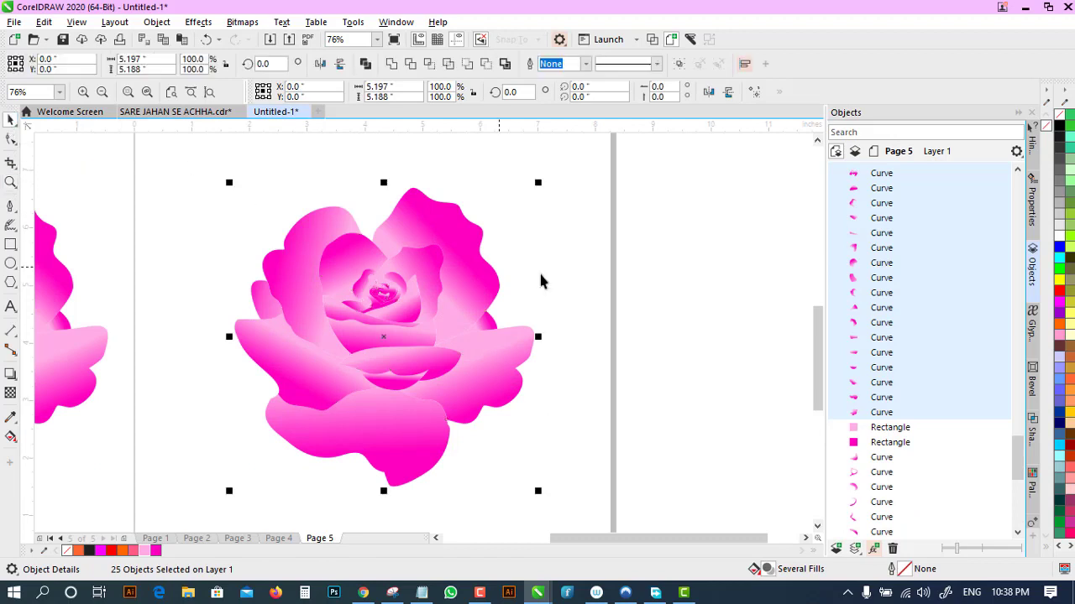
right_click(1059, 304)
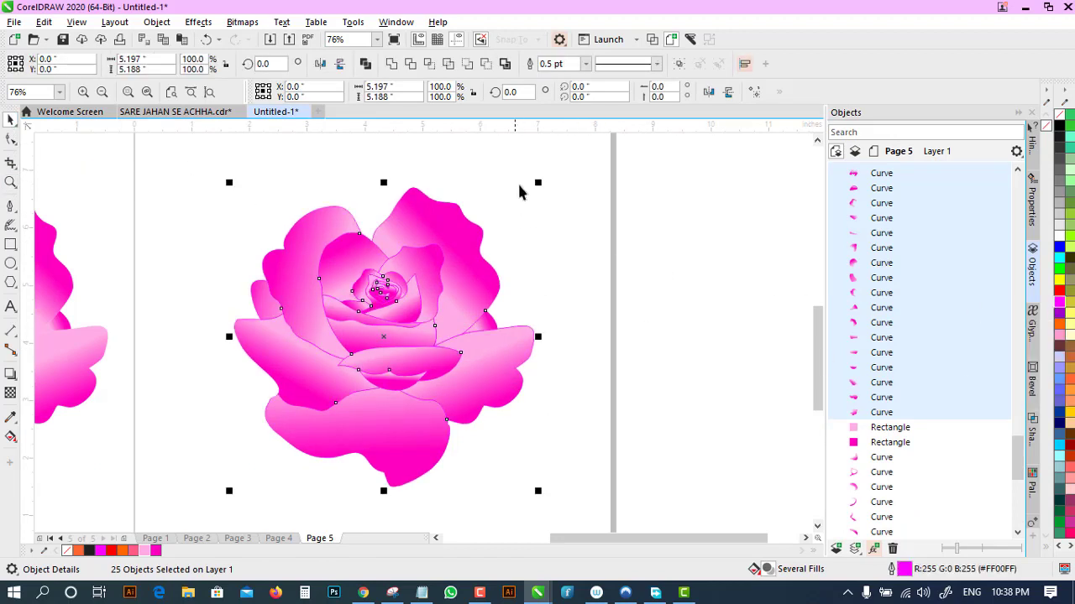
double_click(903, 570)
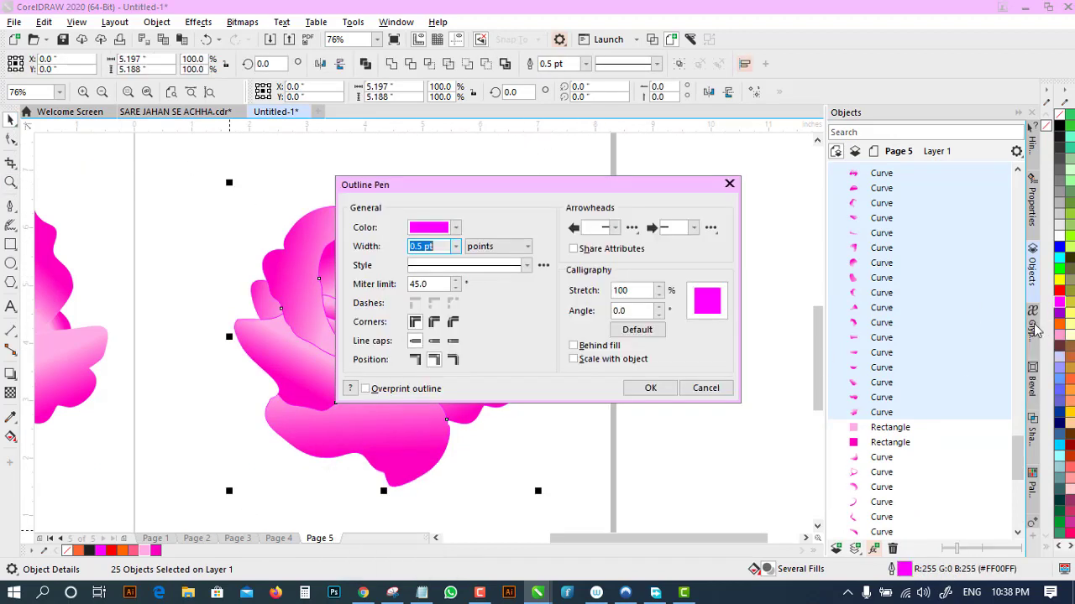
click(723, 391)
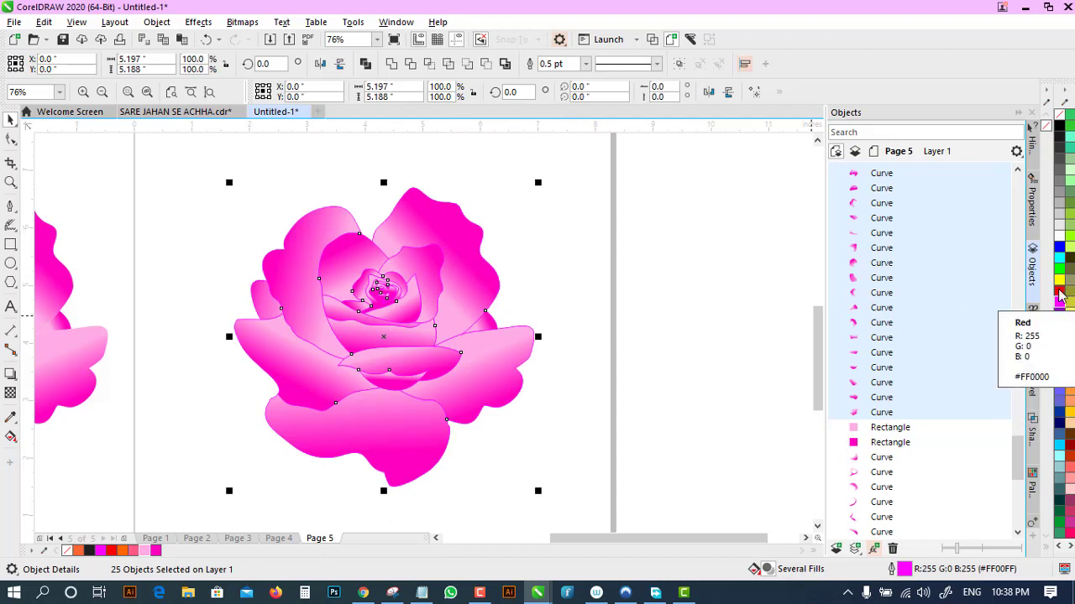
- Change the petals' outline color to a salmon pink with RGB values 241, 117, 132
double_click(905, 571)
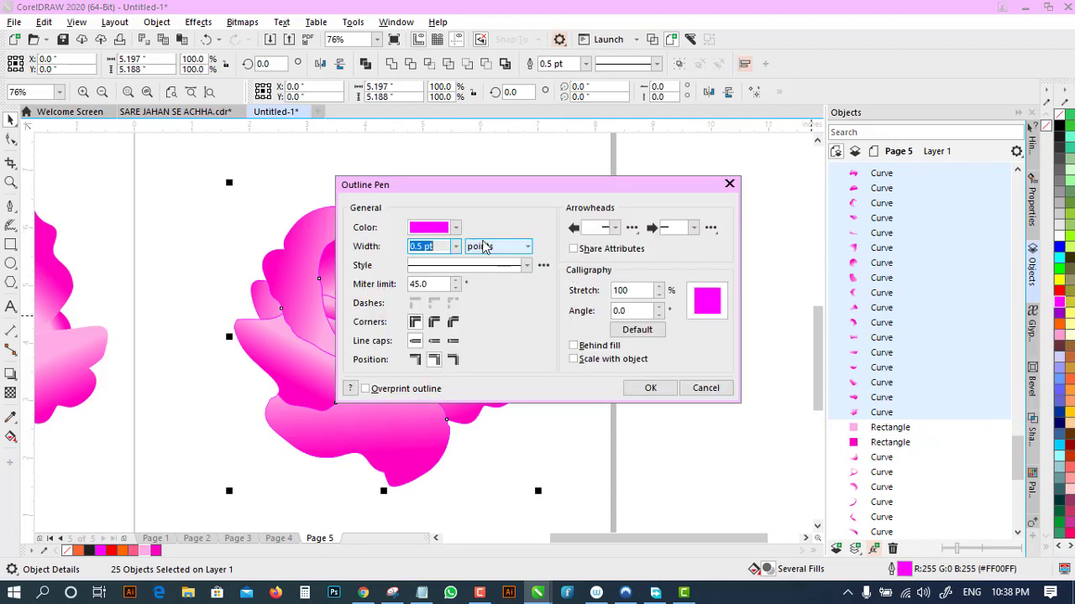
click(456, 230)
click(437, 232)
click(455, 229)
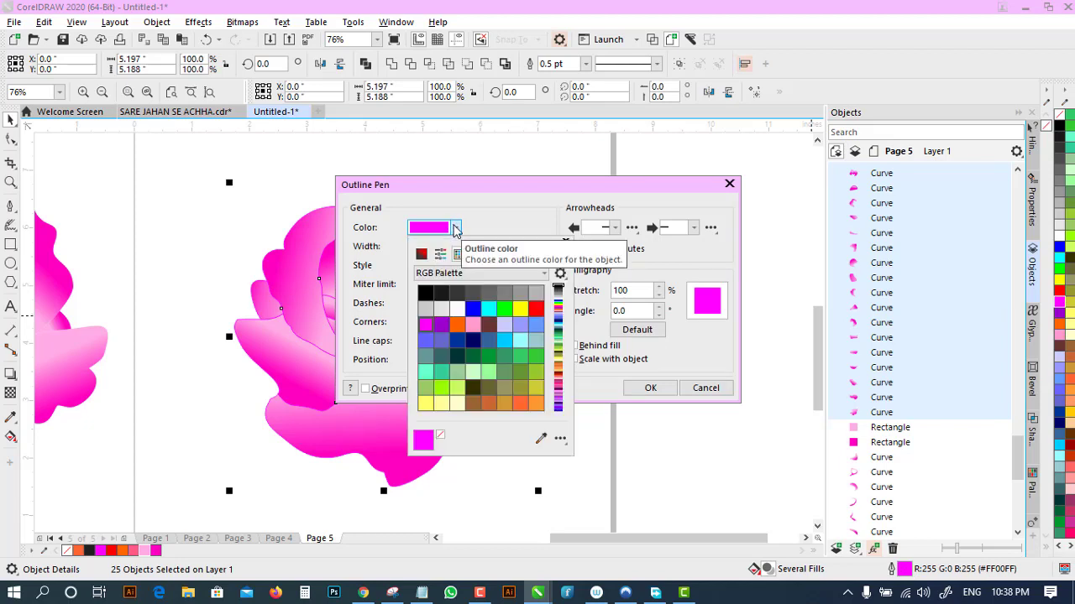
click(440, 253)
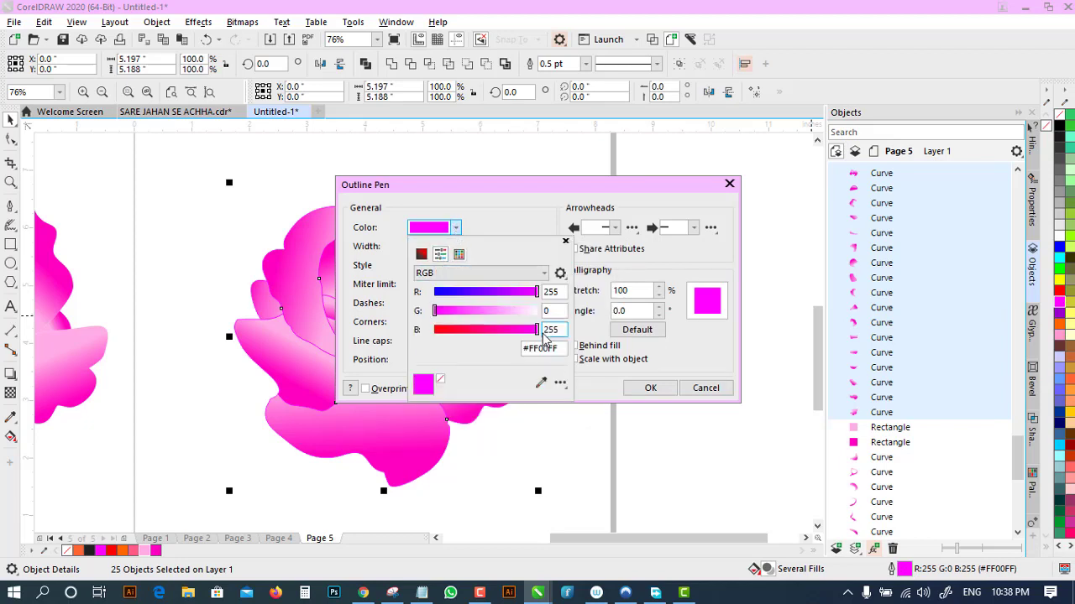
click(521, 195)
drag(561, 187, 674, 124)
click(569, 164)
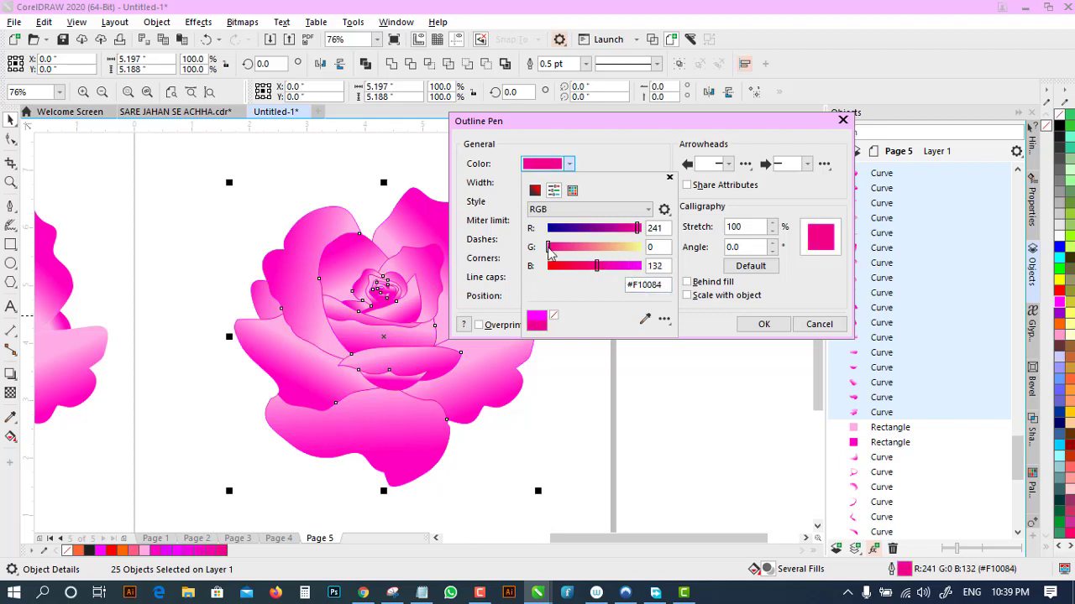
drag(548, 247, 593, 247)
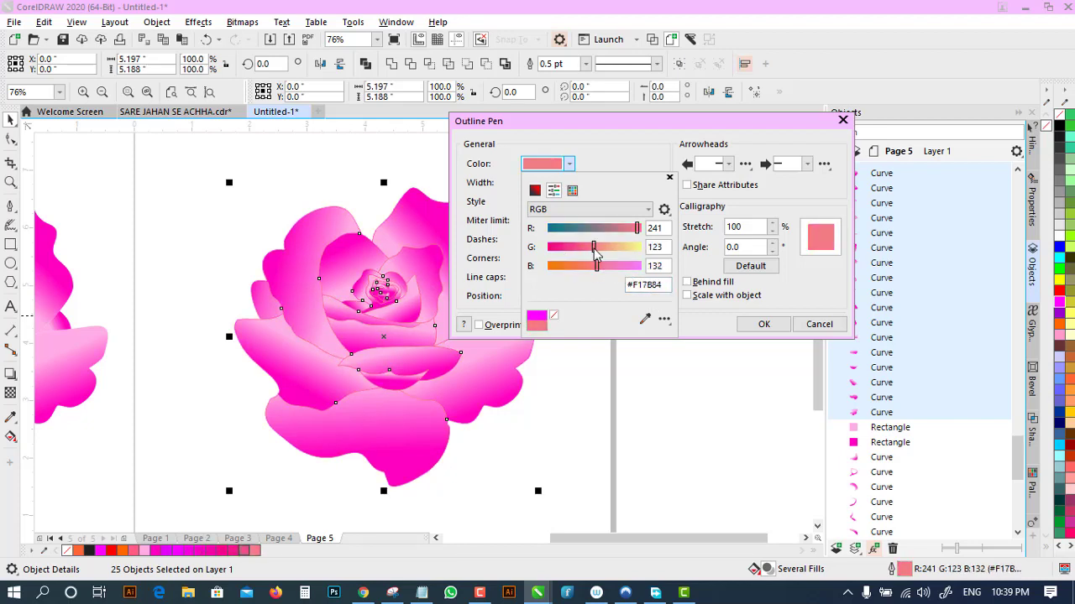
click(764, 325)
click(764, 324)
click(662, 321)
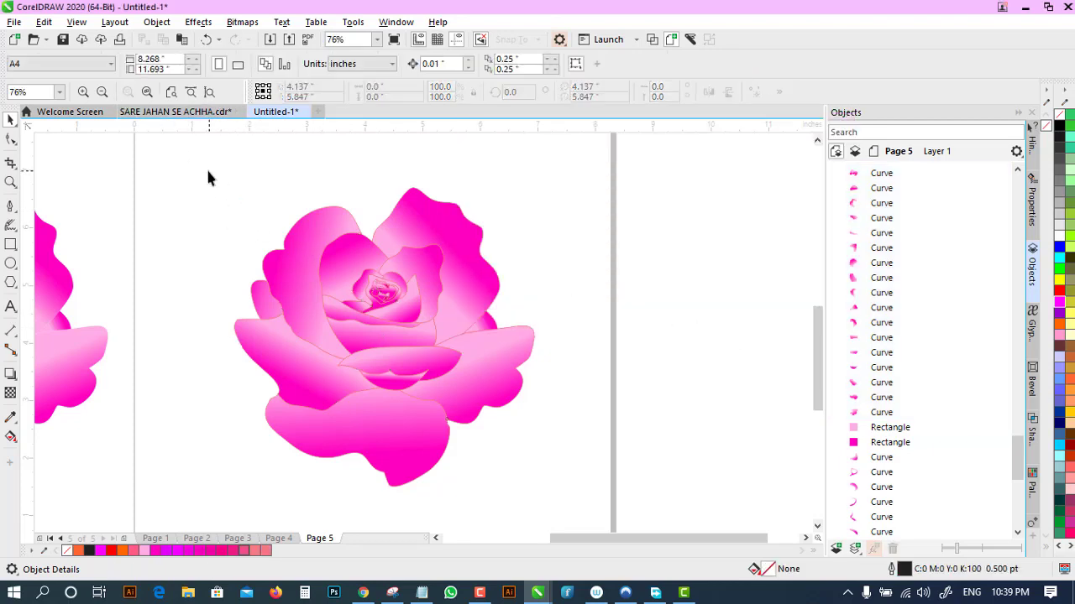
- Group all the petals of the rose on the page
drag(617, 523, 623, 522)
key(ctrl+g)
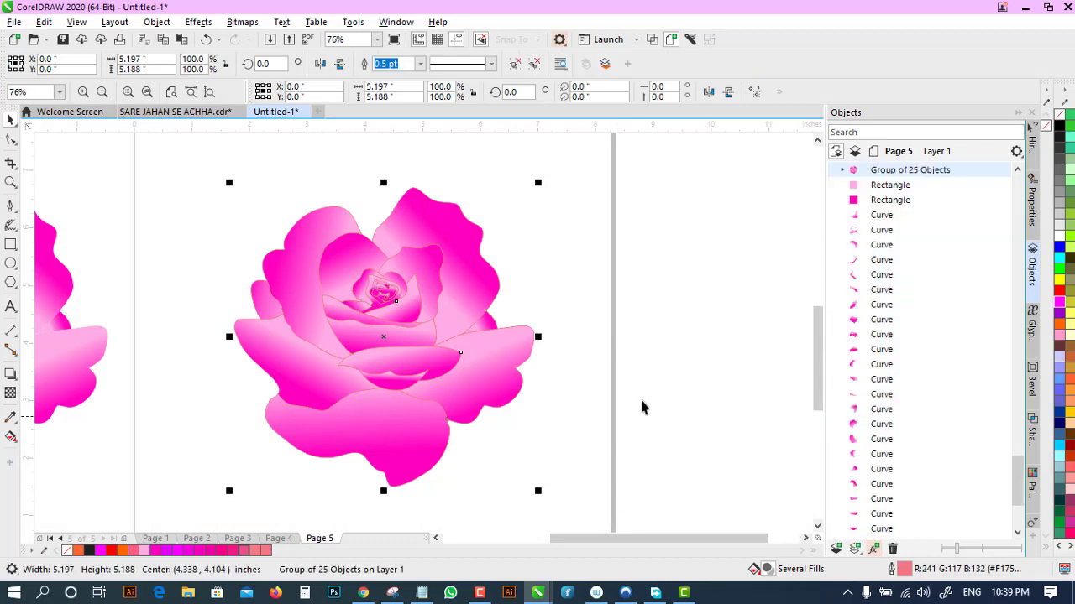
click(640, 398)
- Apply a soft drop shadow horizontally across the grouped rose and color the shadow red
click(486, 327)
click(11, 374)
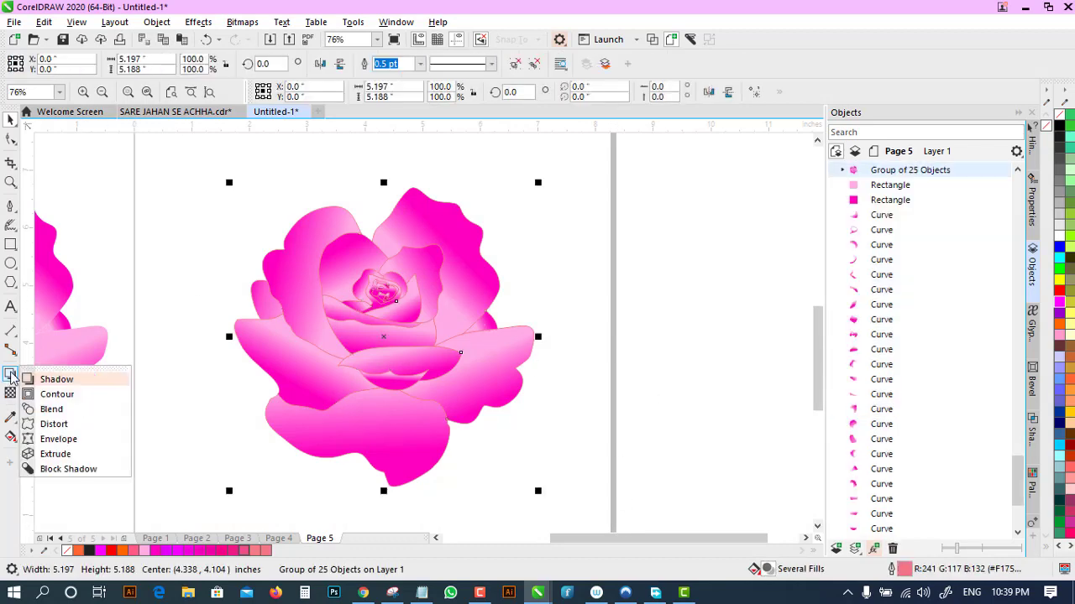
click(42, 377)
drag(235, 337, 537, 344)
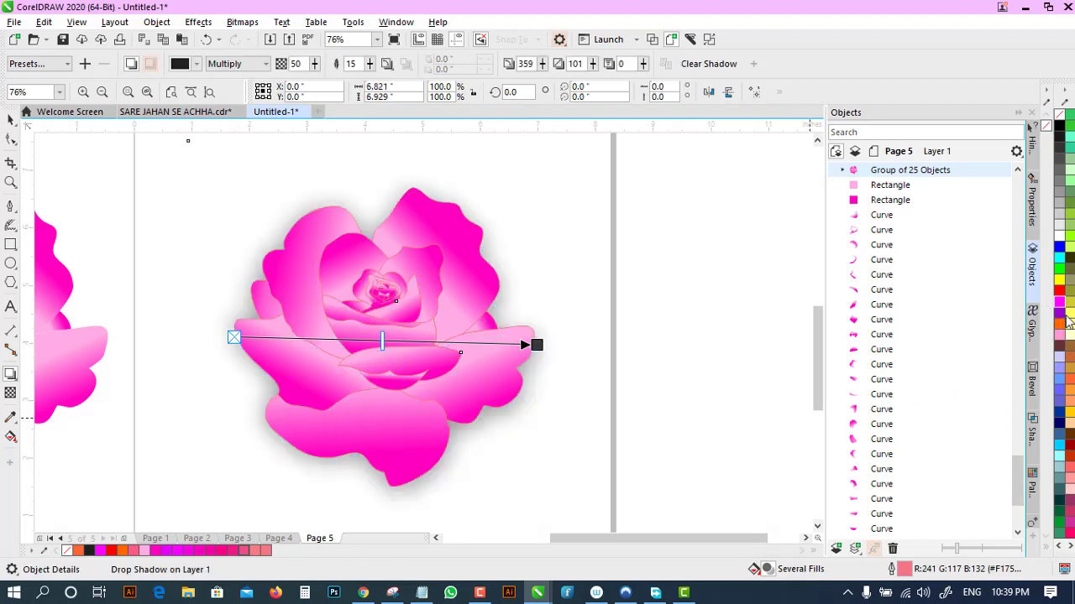
drag(542, 356, 542, 356)
click(611, 384)
drag(1057, 296, 537, 351)
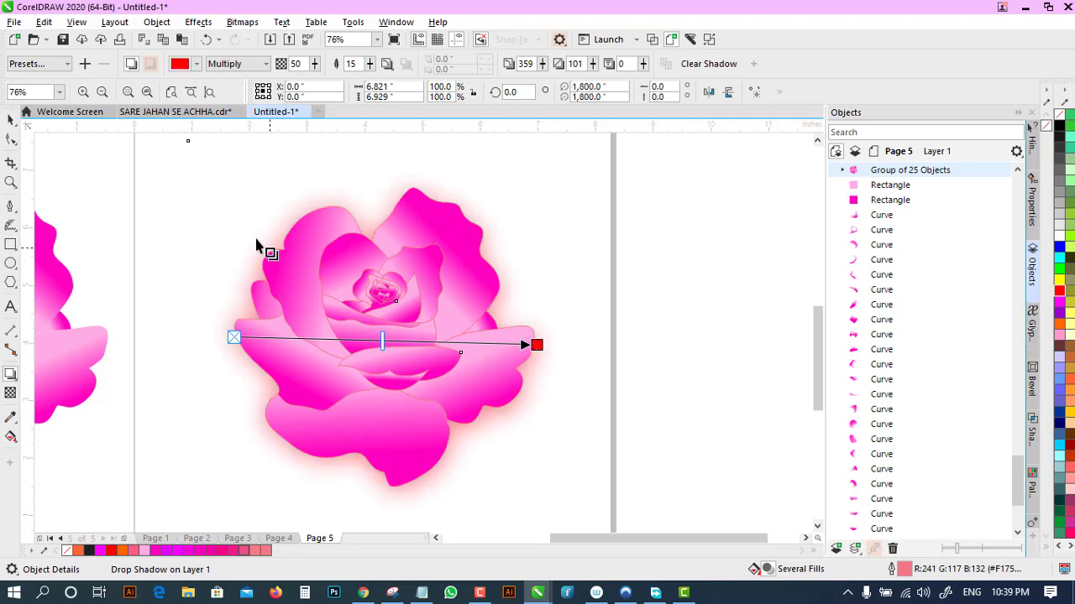
- Shift the shadowed rose slightly up and to the left on the page
click(7, 122)
click(103, 92)
click(73, 174)
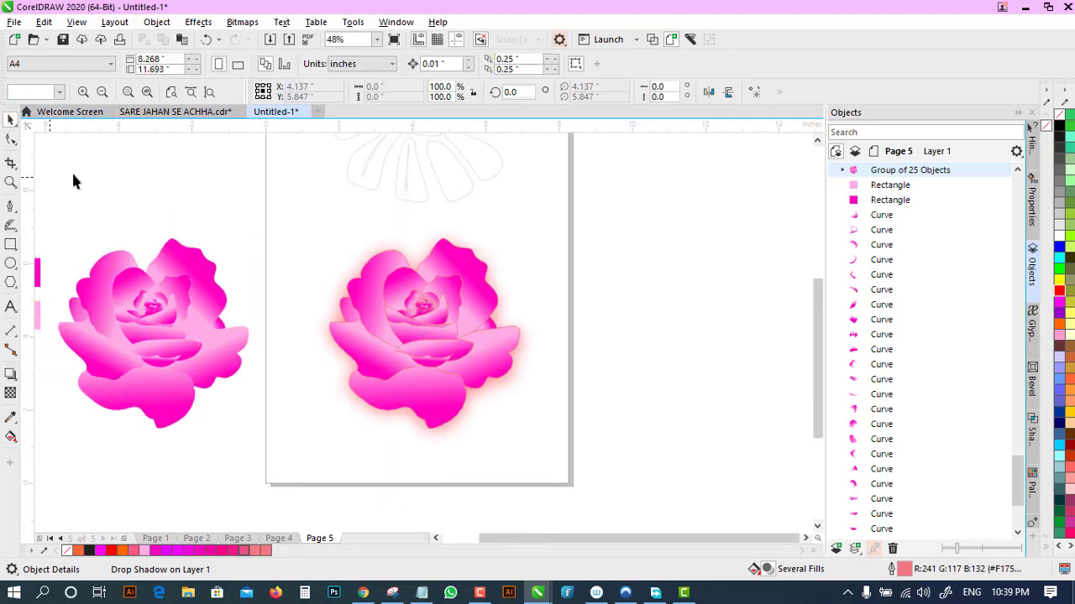
click(11, 182)
drag(314, 201, 495, 372)
drag(625, 476, 625, 476)
key(space)
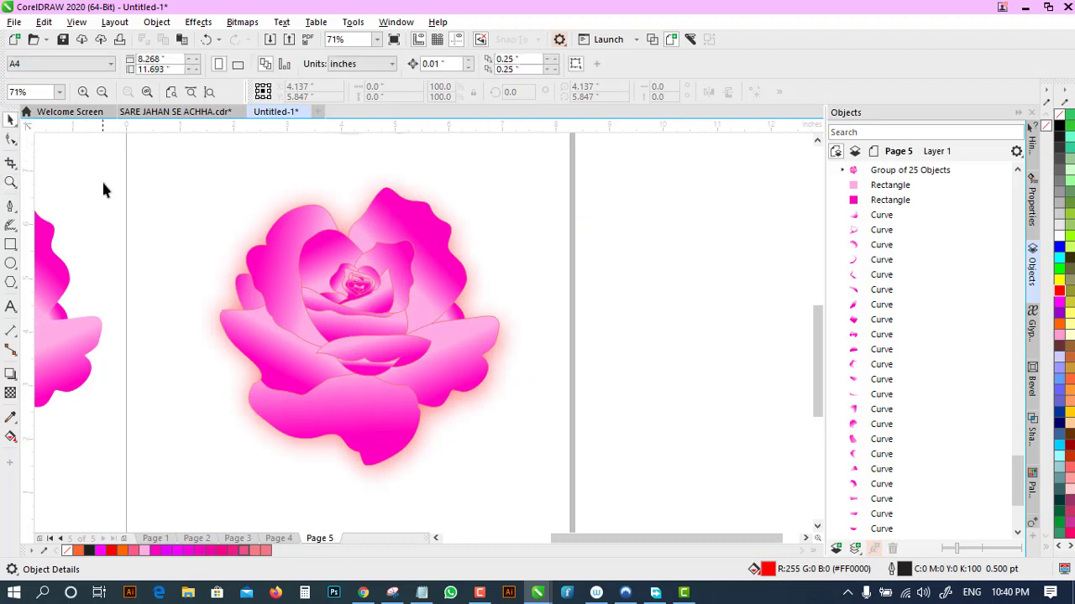
mouse_move(311, 200)
mouse_down()
mouse_move(300, 189)
mouse_move(307, 195)
mouse_up()
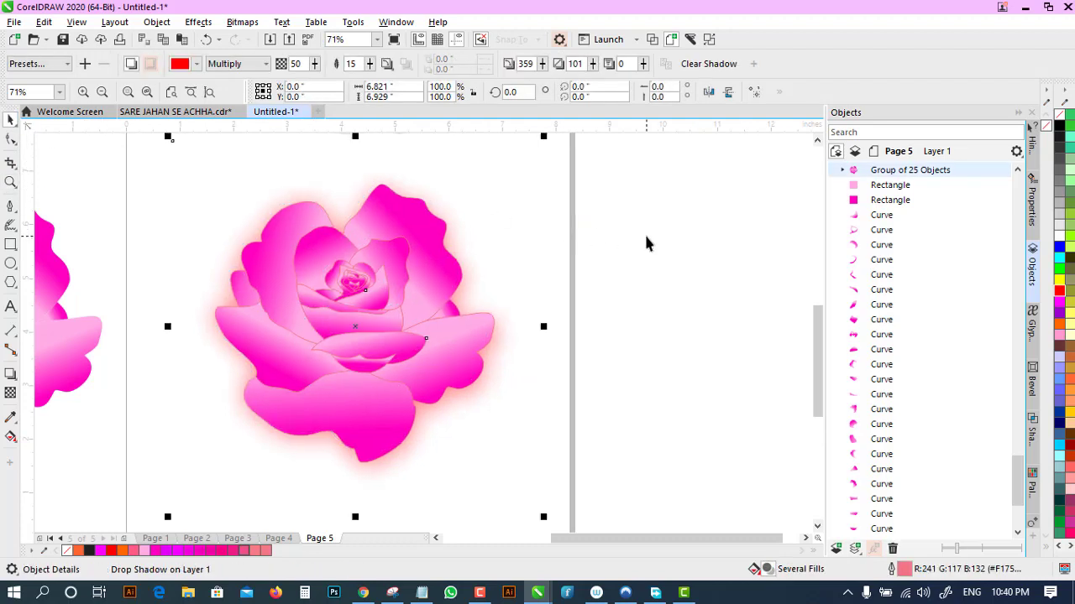
click(634, 280)
click(383, 174)
click(114, 166)
- Add the artistic text "Fress Rose" below the rose
click(102, 92)
click(10, 181)
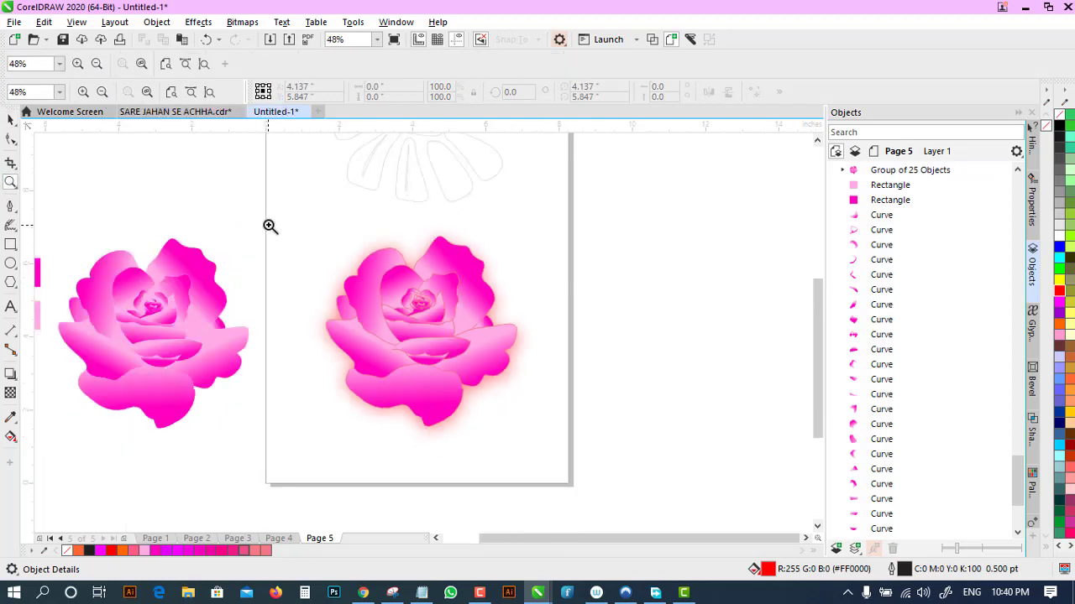
drag(632, 514, 632, 513)
click(11, 306)
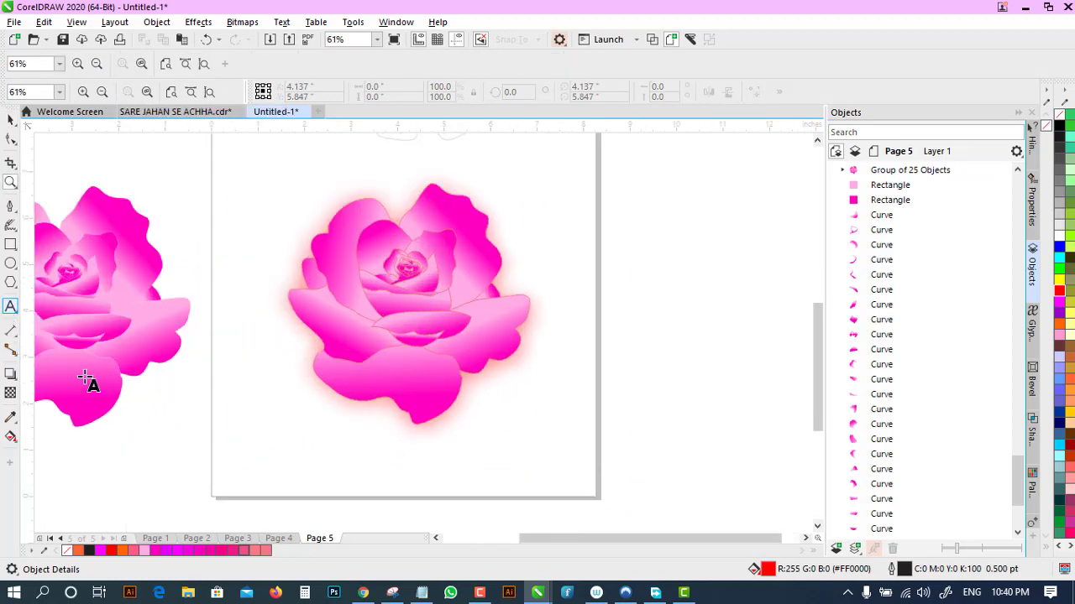
click(315, 461)
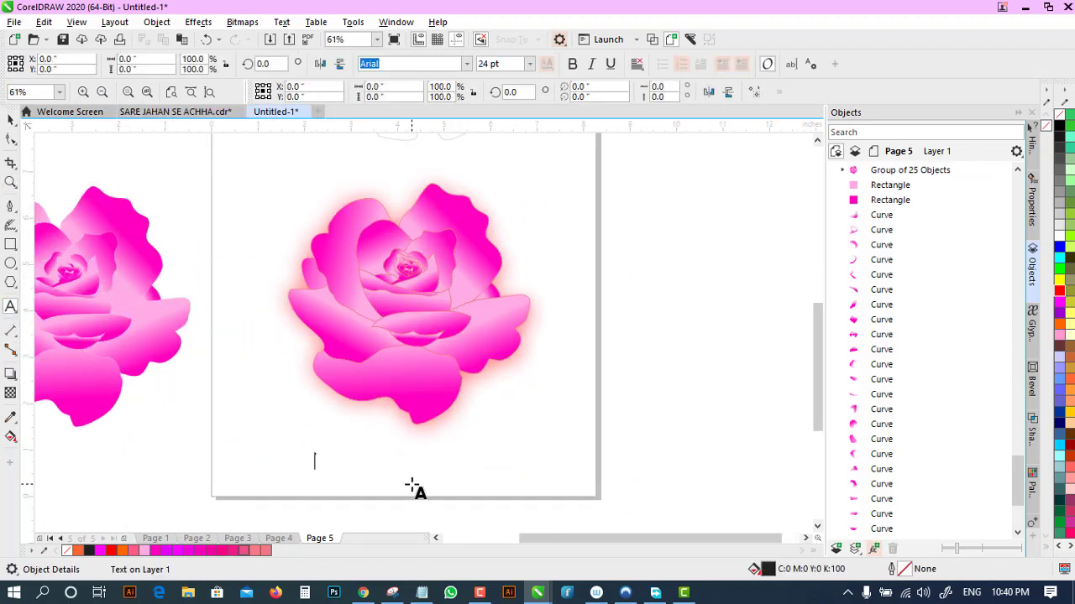
text(Fress Rose)
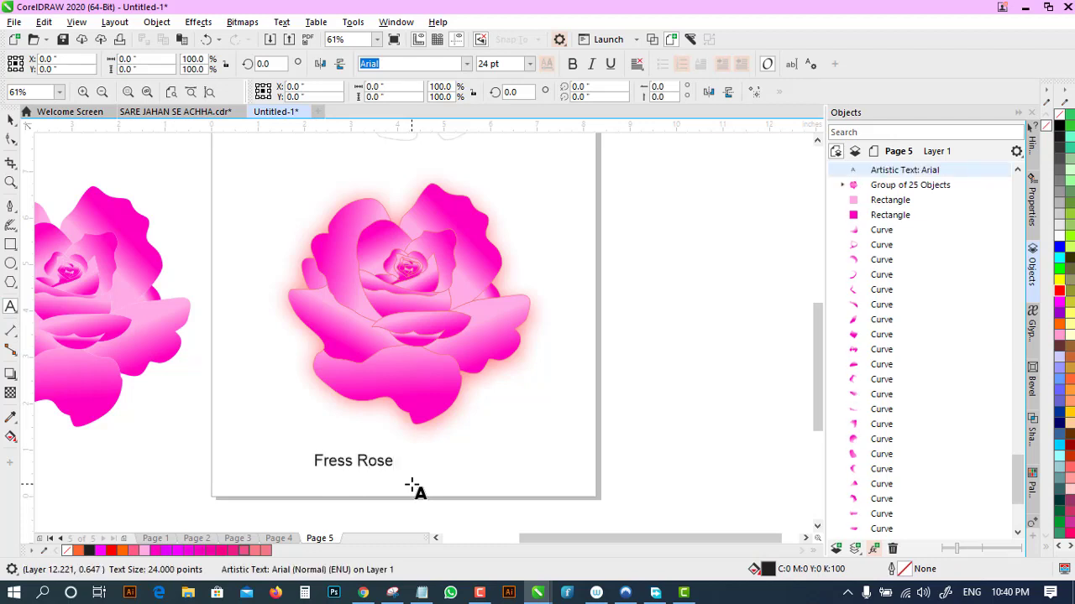
- Enlarge the "Fress Rose" text to about 96 pt and position it beneath the rose near the page's lower edge
drag(398, 471, 460, 507)
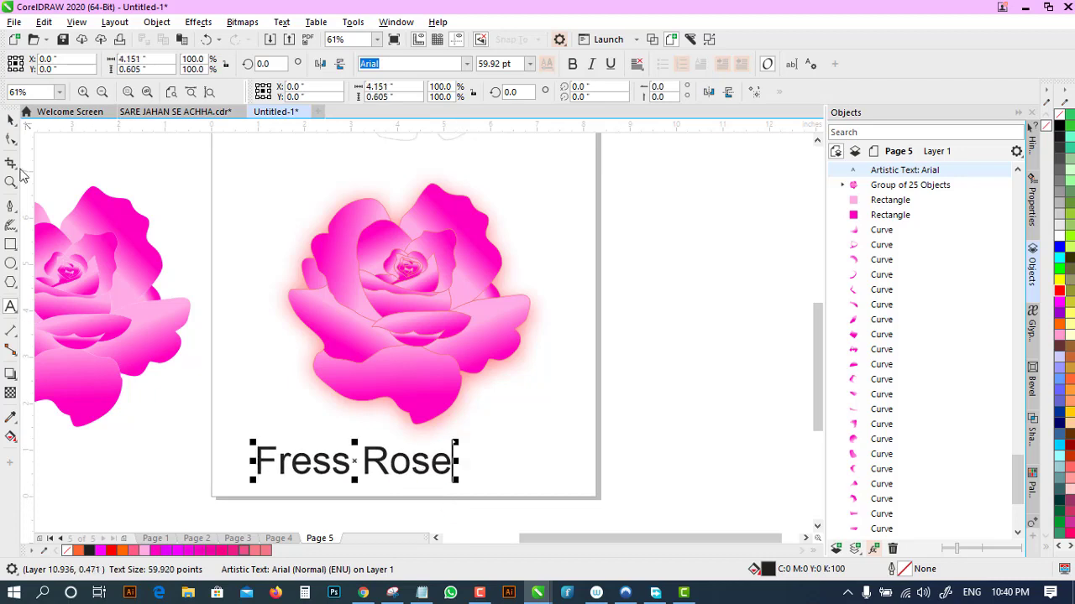
click(10, 120)
drag(457, 444, 574, 409)
drag(522, 466, 529, 477)
- Color the "Fress Rose" text magenta (#FF00FF) and make it bold
click(1060, 323)
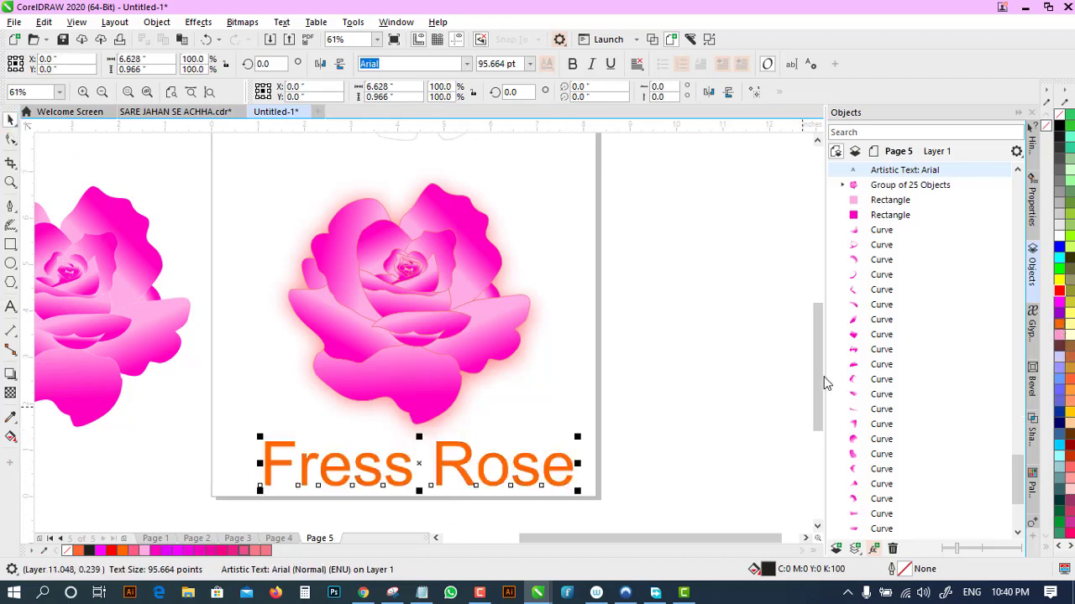
click(1059, 301)
click(572, 64)
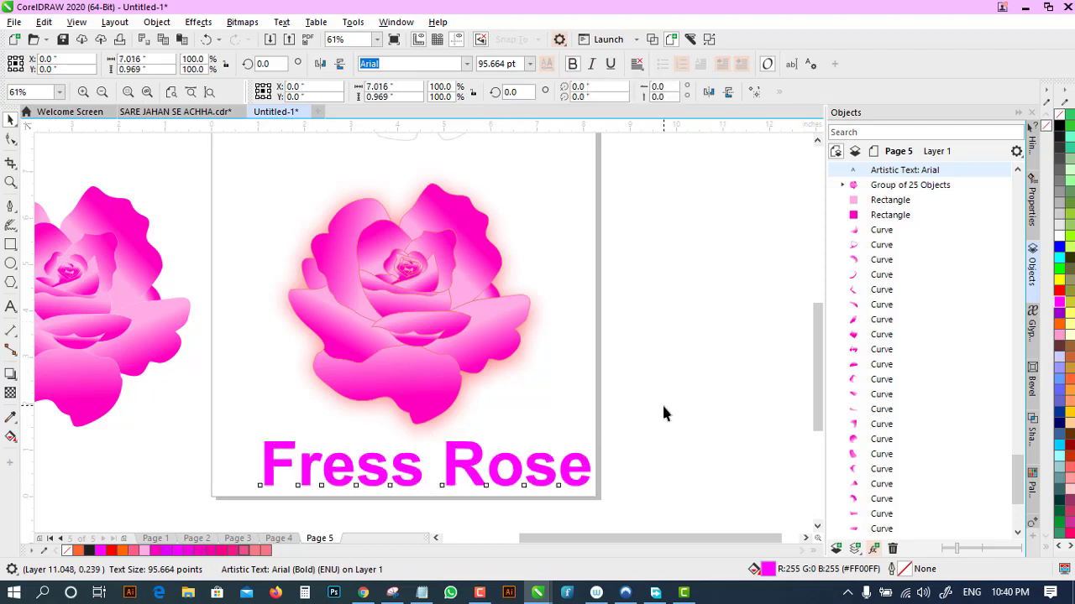
- Shrink the "Fress Rose" text to about 89 pt and give it a vertical fountain fill from magenta at the base to light pink
drag(592, 487, 553, 473)
click(11, 436)
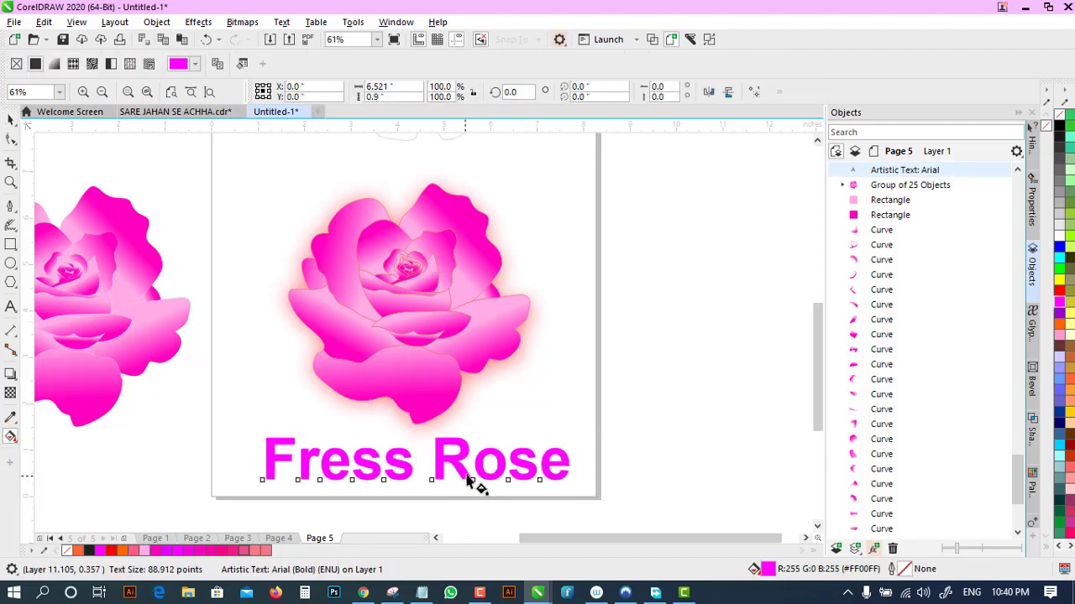
drag(466, 477, 465, 398)
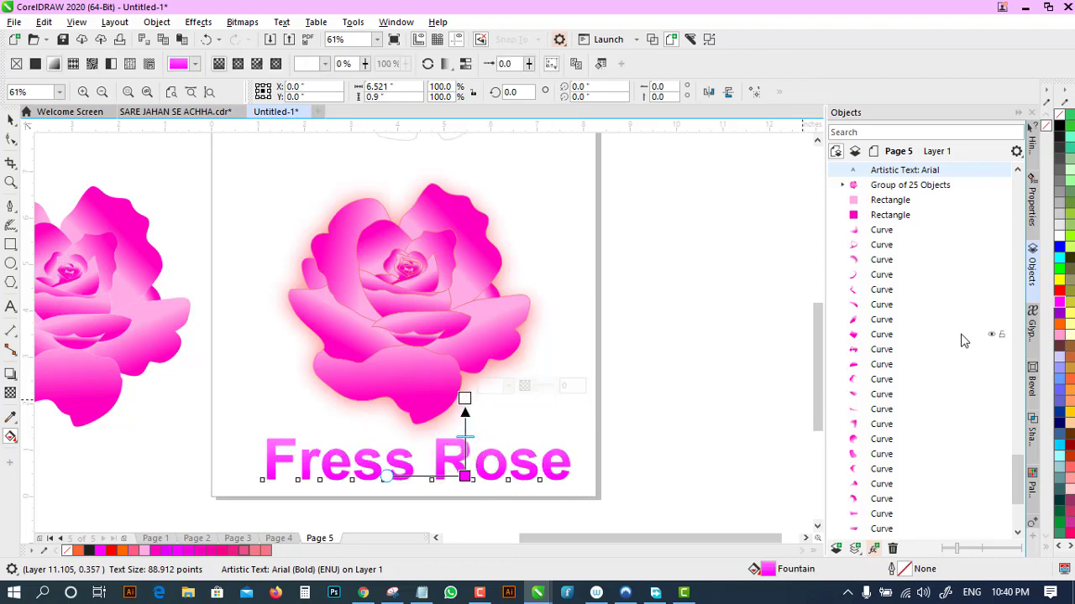
drag(1059, 335, 458, 462)
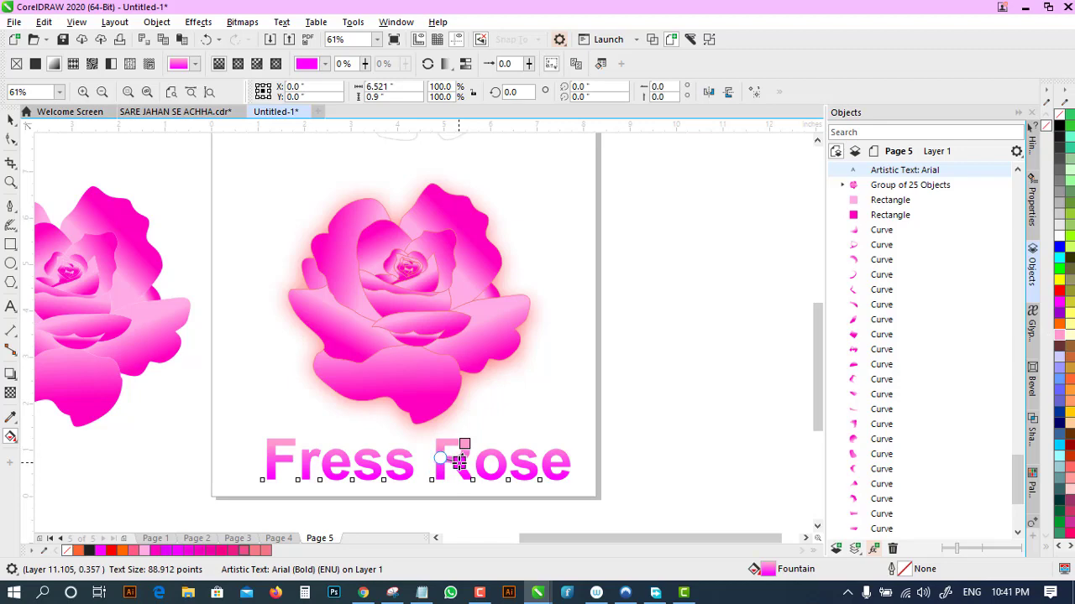
- Select the shadowed rose on the page together with the "Fress Rose" caption
click(11, 182)
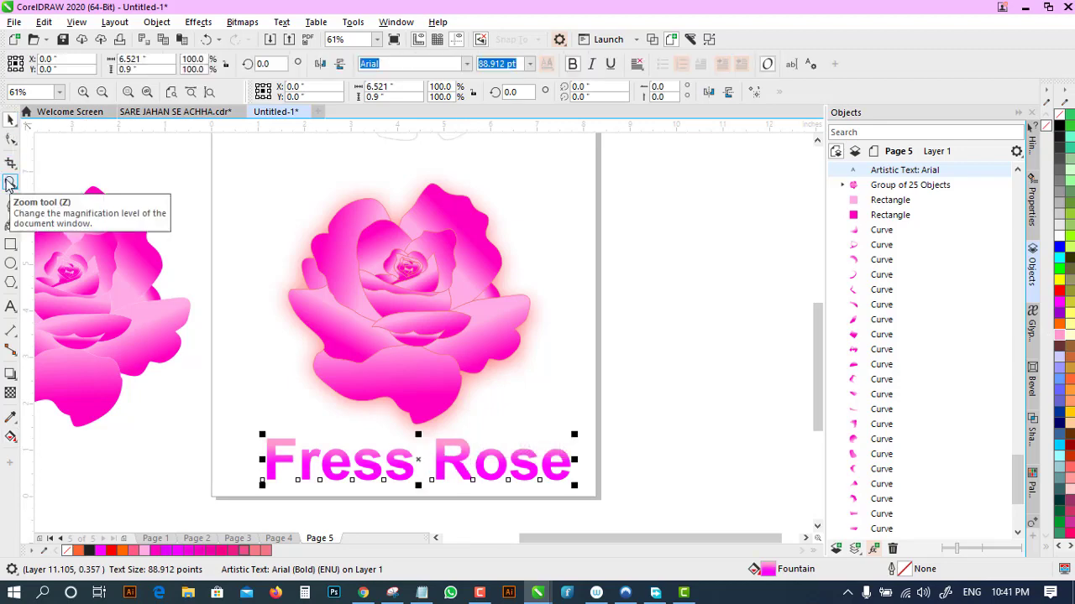
scroll(374, 327, up, 1)
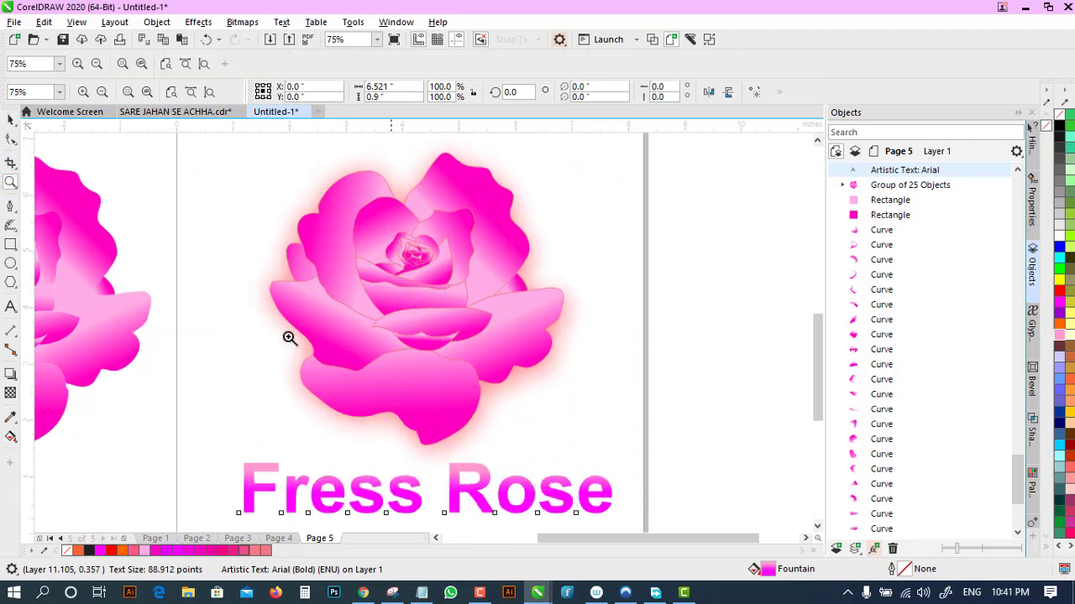
click(104, 92)
click(104, 93)
click(12, 120)
drag(258, 207, 376, 338)
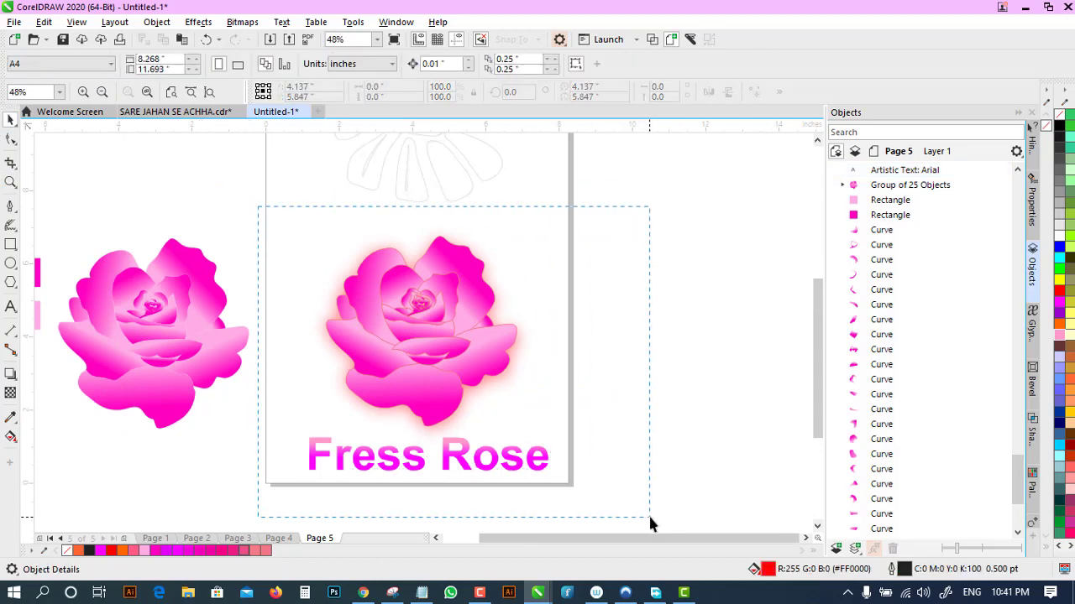
drag(649, 519, 654, 521)
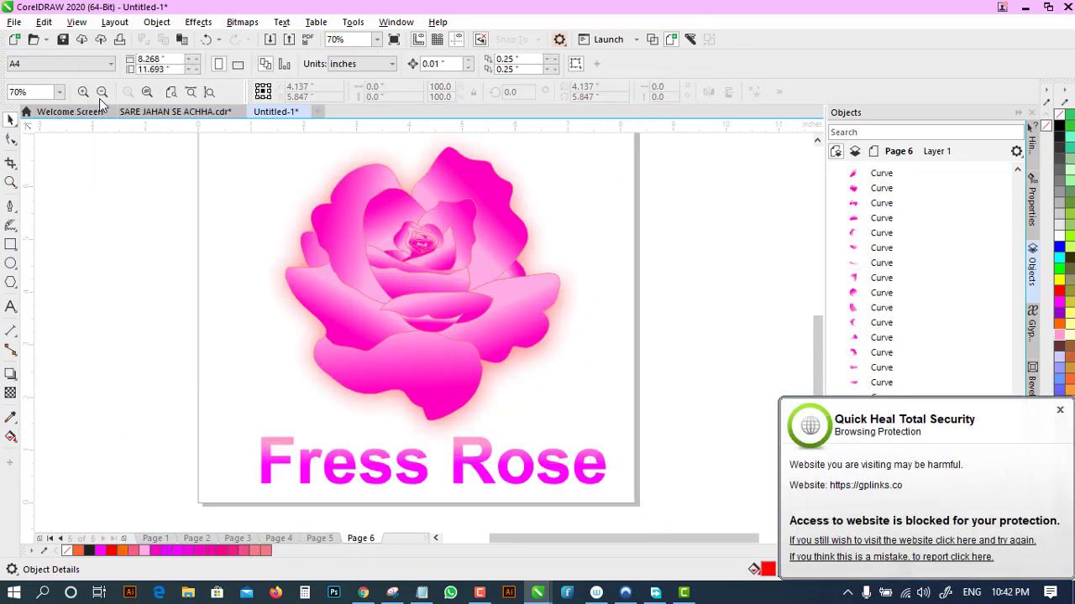
- Preview the finished rose and its caption in full screen
key(F9)
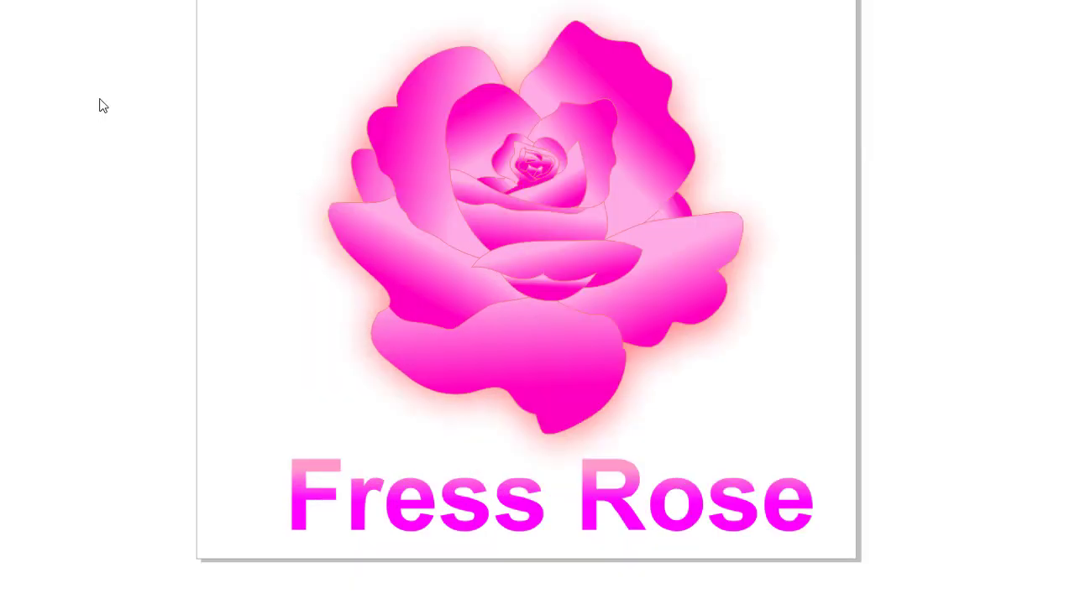